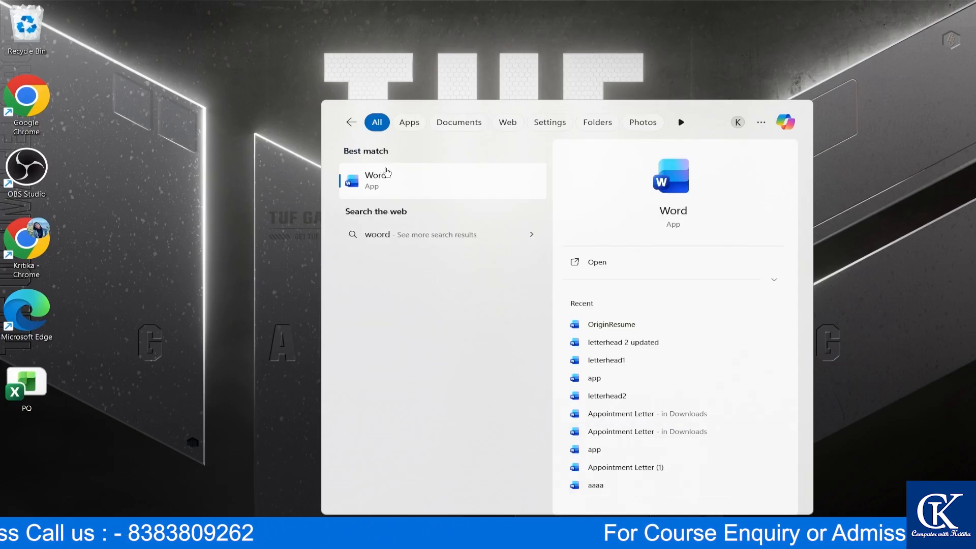
- Pin Word to the taskbar from the search result and launch it from the taskbar icon
right_click(395, 186)
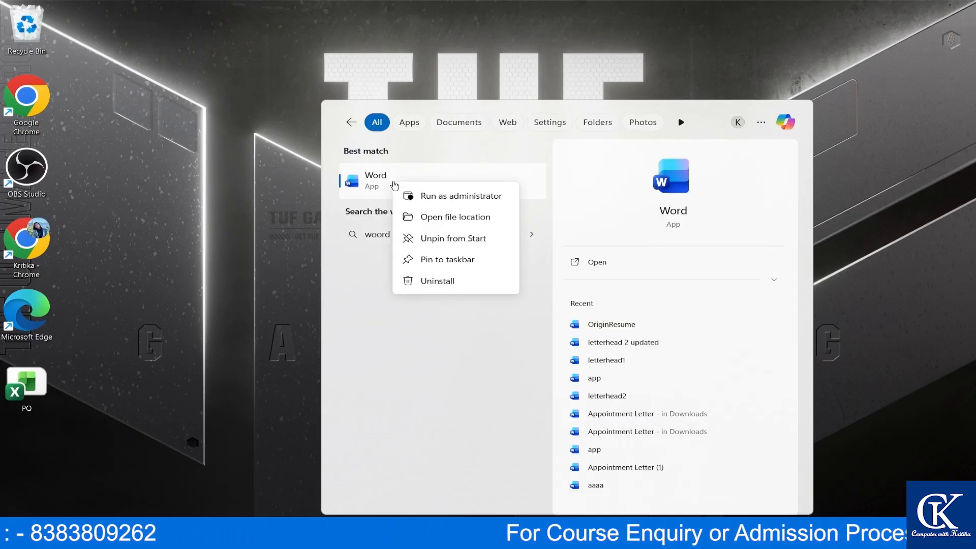
left_click(463, 258)
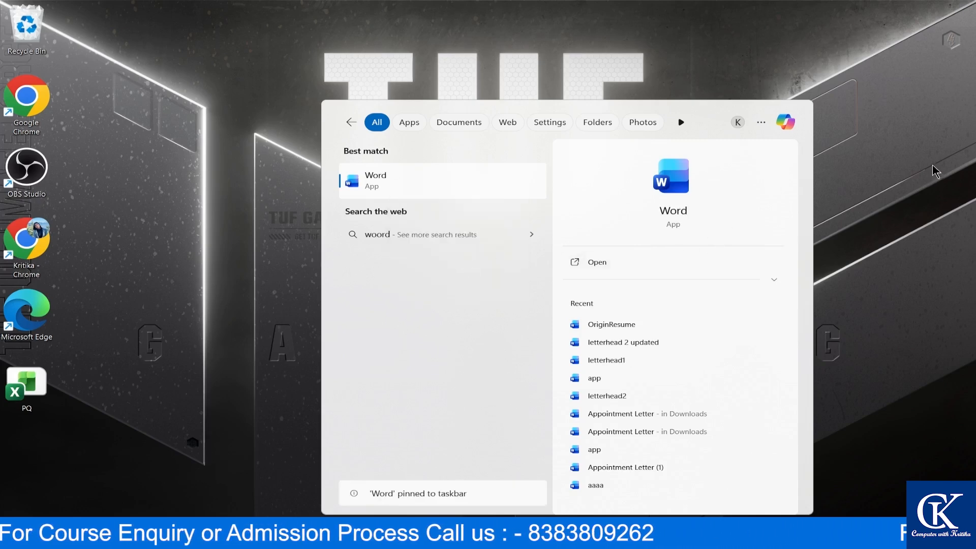
left_click(878, 404)
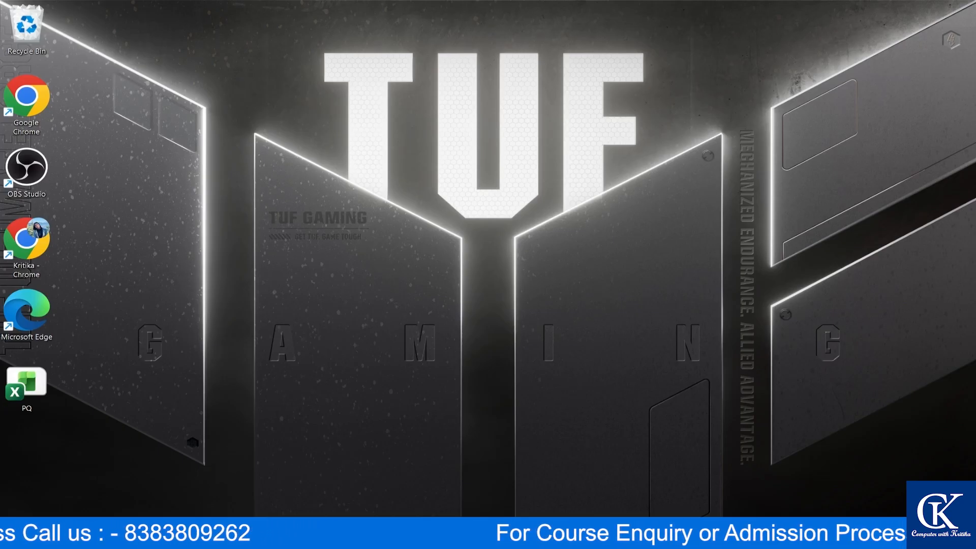
left_click(690, 532)
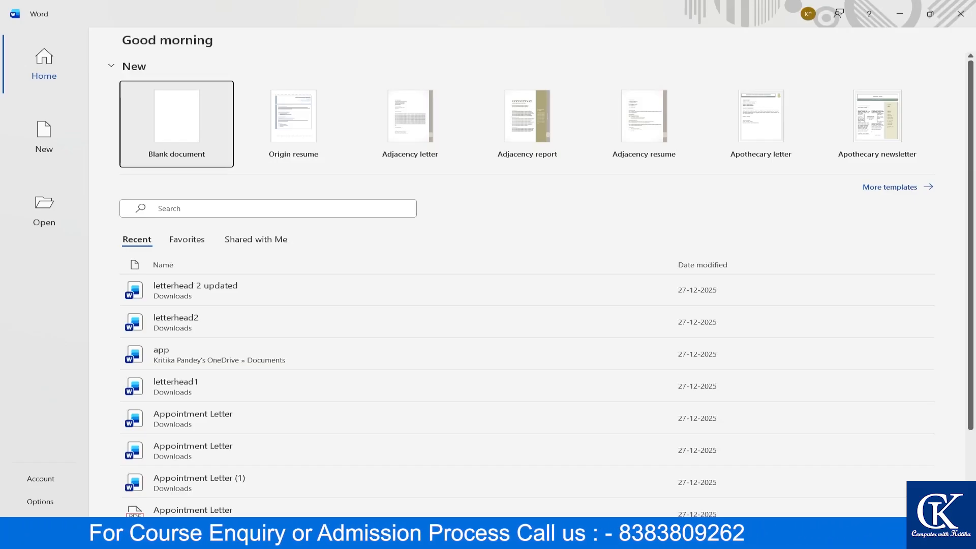
- Open a new Blank document, Document1, from the Word start screen
left_click(187, 116)
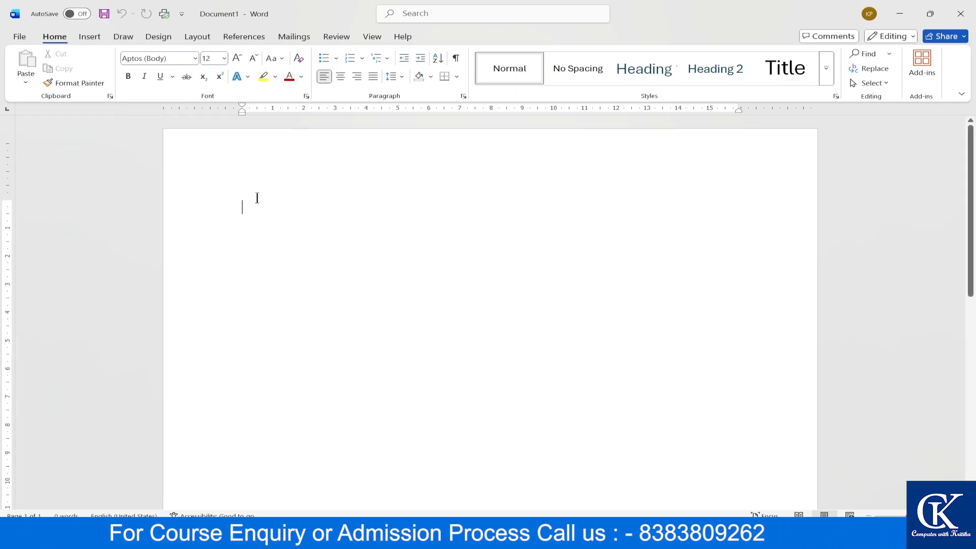
- Type 'Hi,' and a self-introduction line ending 'I'm your computer trainer.', fixing typos
scroll(257, 198, "up", 1)
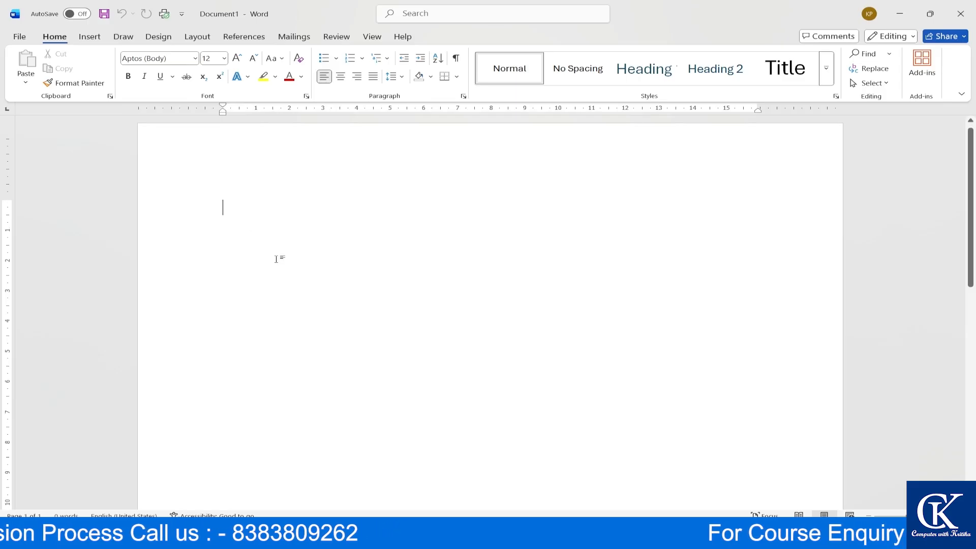
type("H")
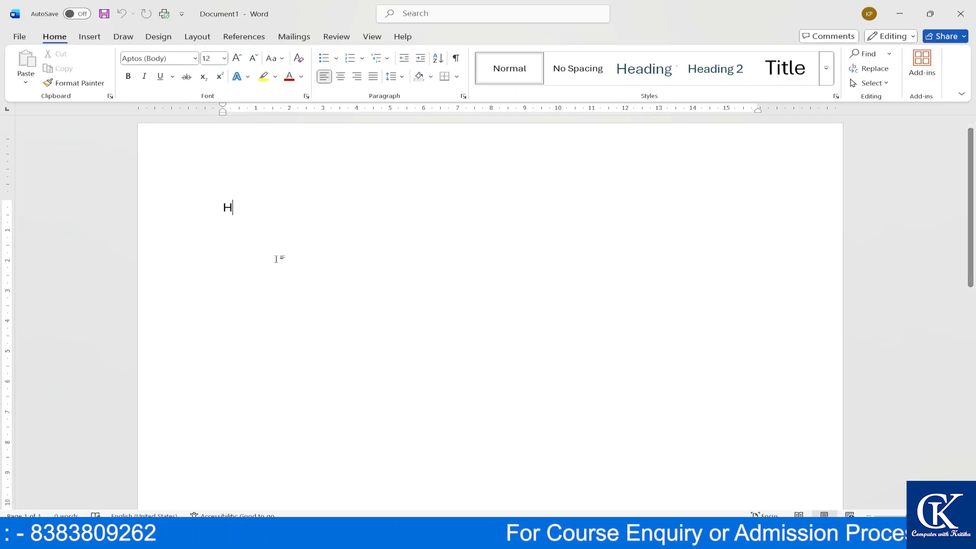
type("i,")
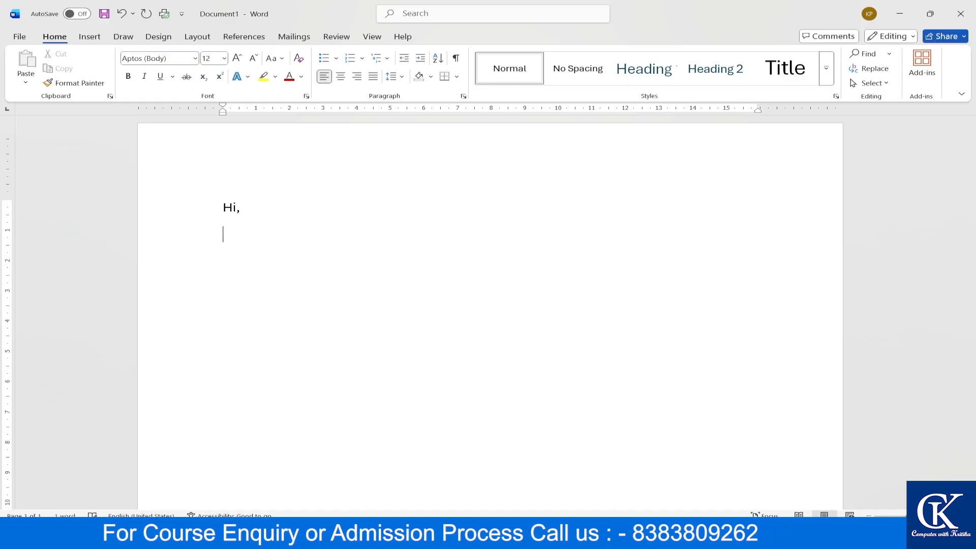
key("Return")
type("Kritika")
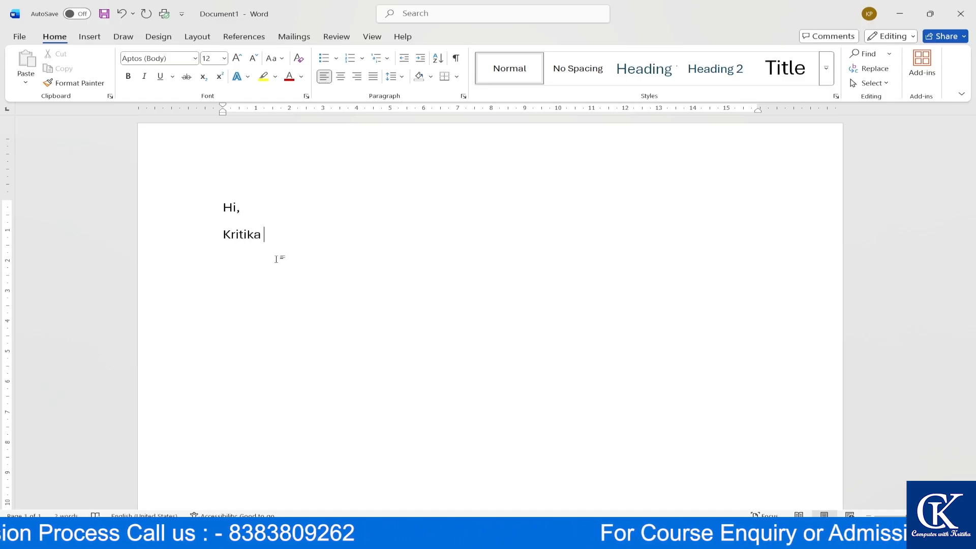
type(" th")
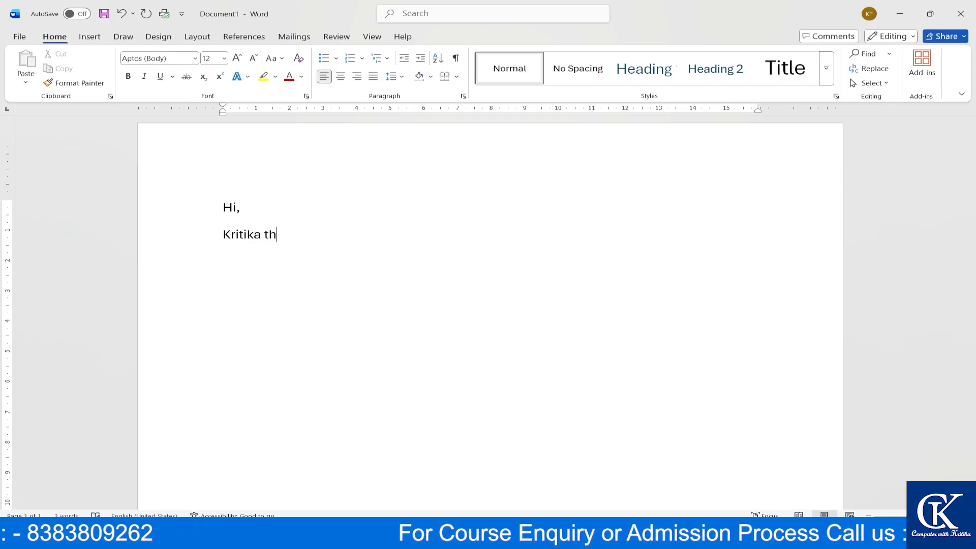
type("is side")
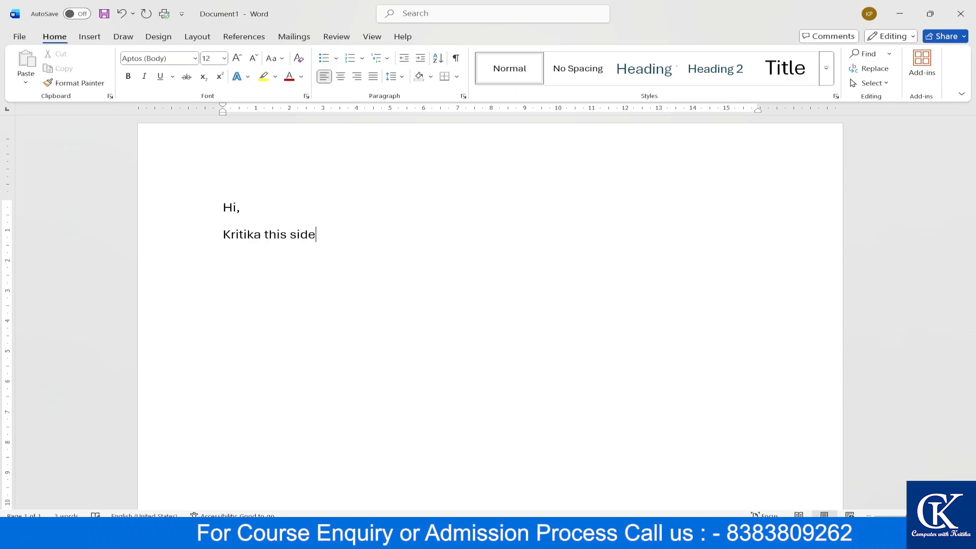
type(".")
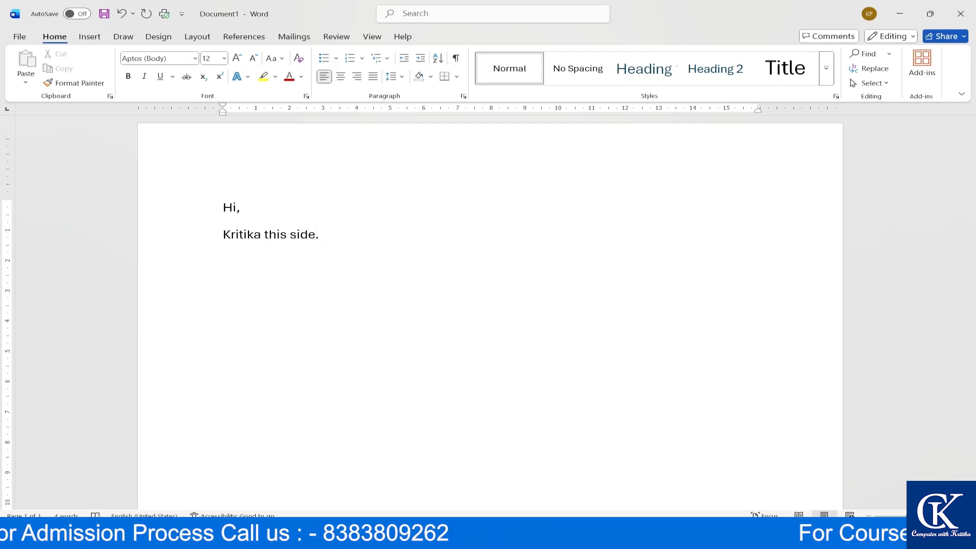
type(" I")
type("'m")
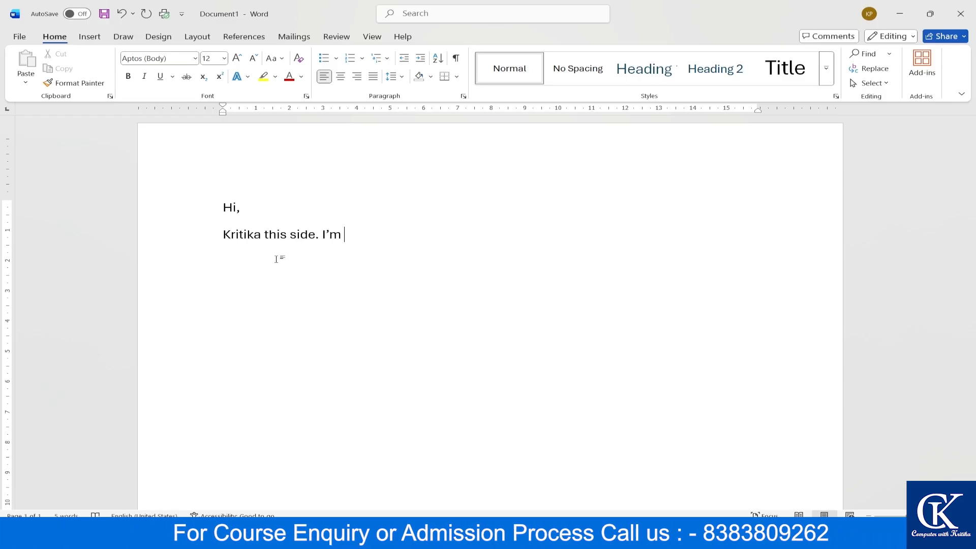
type("BF VNN VNHVJM")
key("BackSpace")
key("BackSpace")
key("BackSpace")
key("BackSpace")
key("BackSpace")
key("BackSpace")
key("BackSpace")
key("BackSpace")
key("BackSpace")
key("BackSpace")
key("BackSpace")
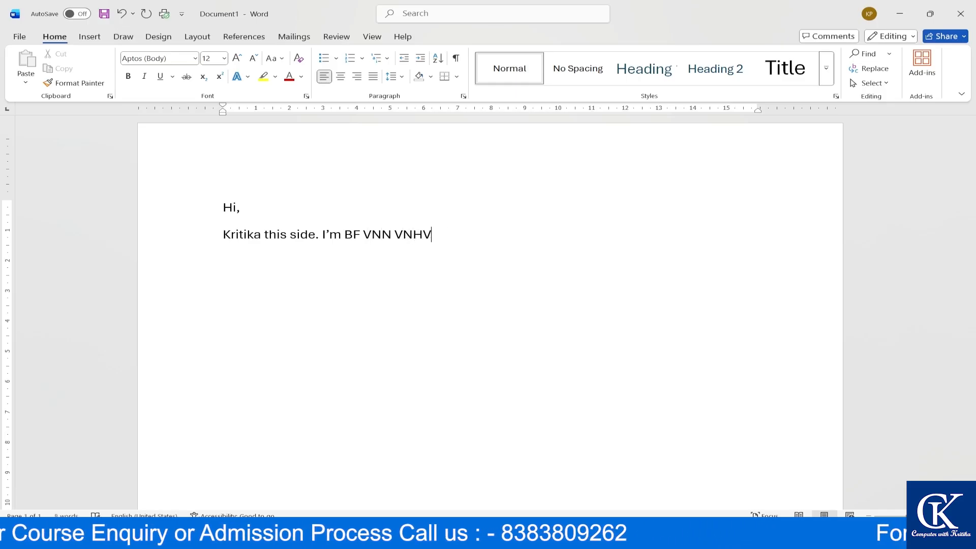
key("BackSpace")
key("BackSpace")
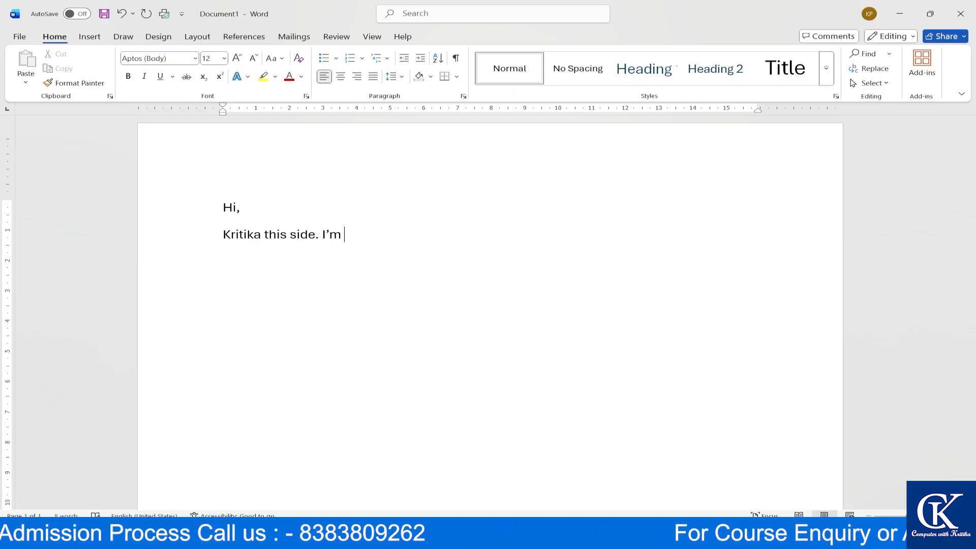
type("your")
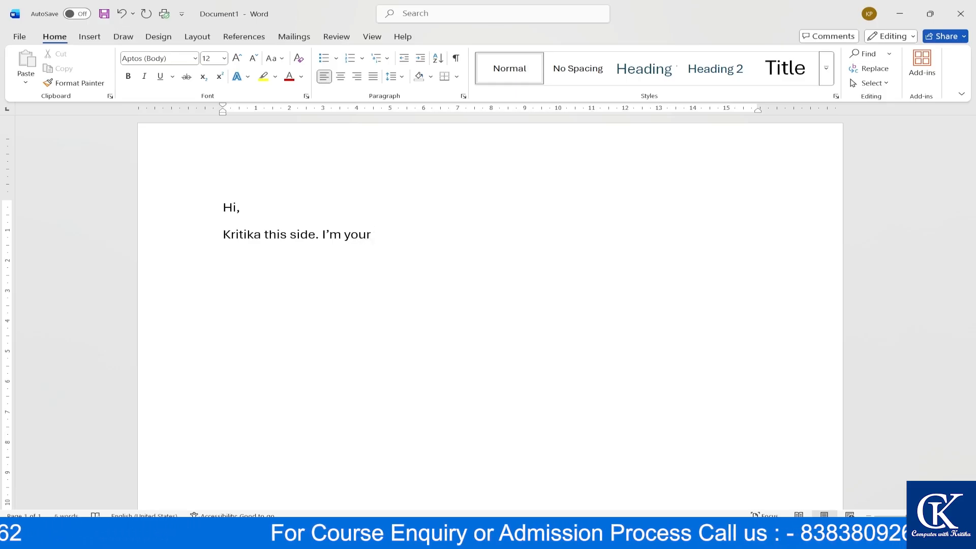
type(" comput")
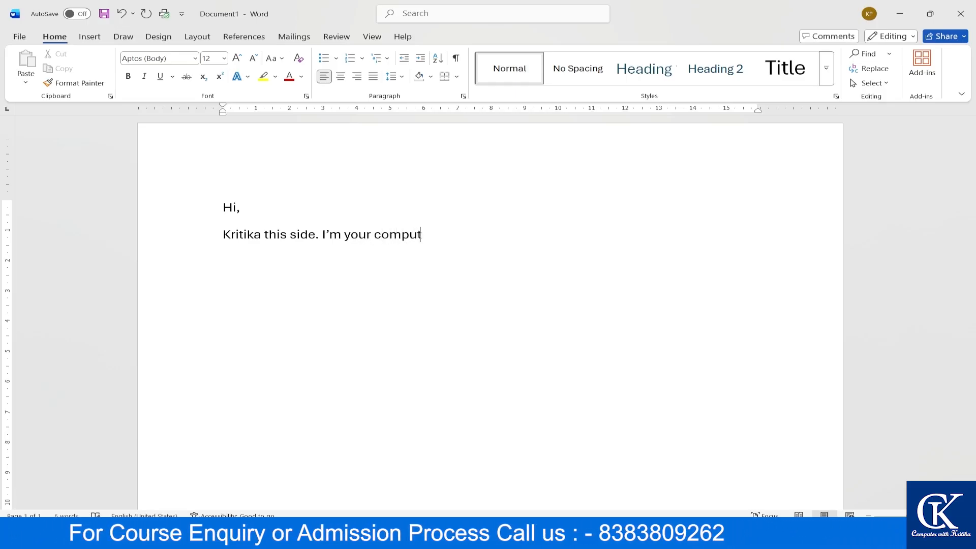
type("er tra")
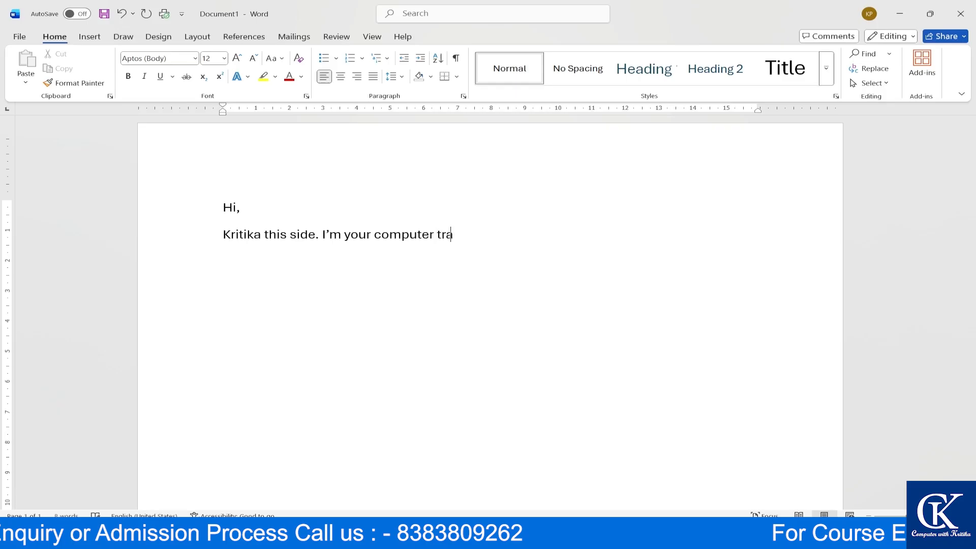
type("iner.")
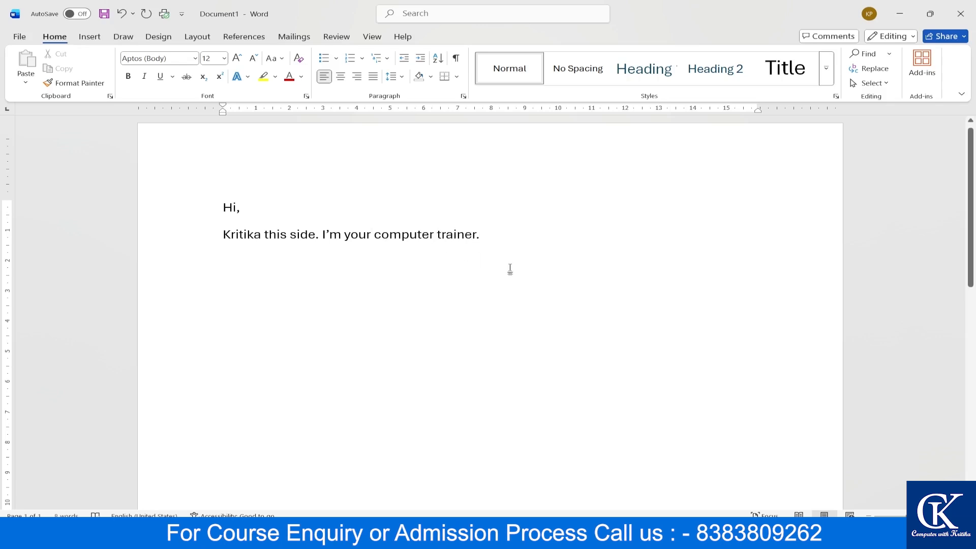
- Capitalise 'Computer' and 'Trainer' in the introduction line
key("Left")
key("Left")
key("Left")
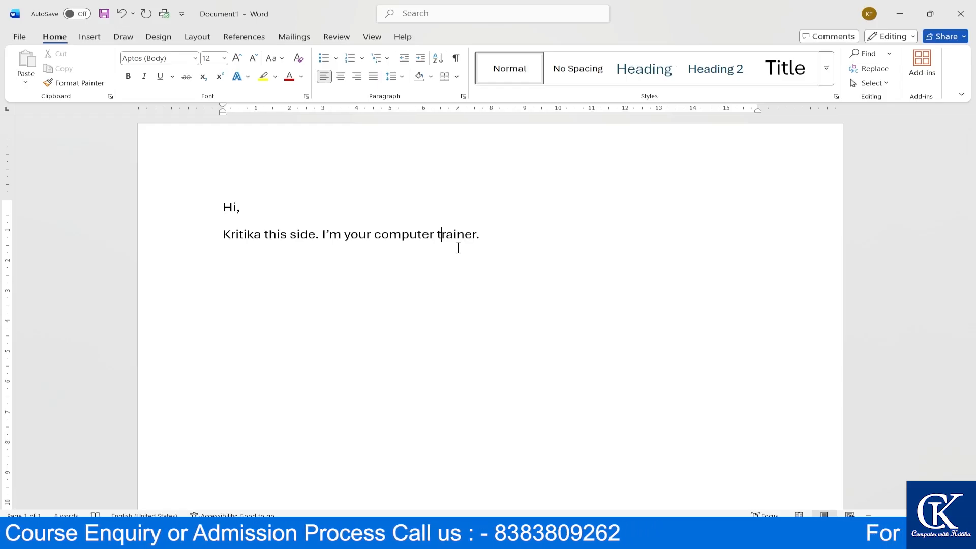
key("BackSpace")
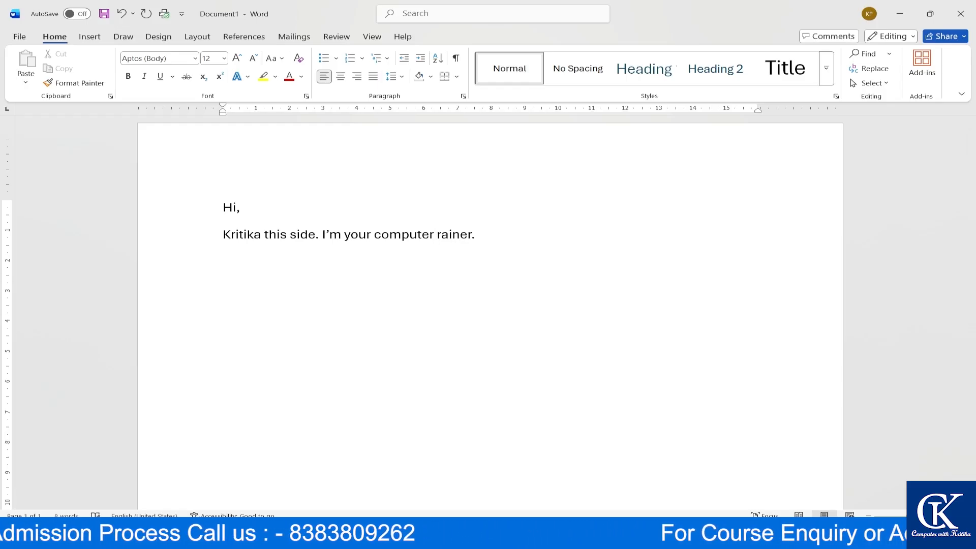
type("T")
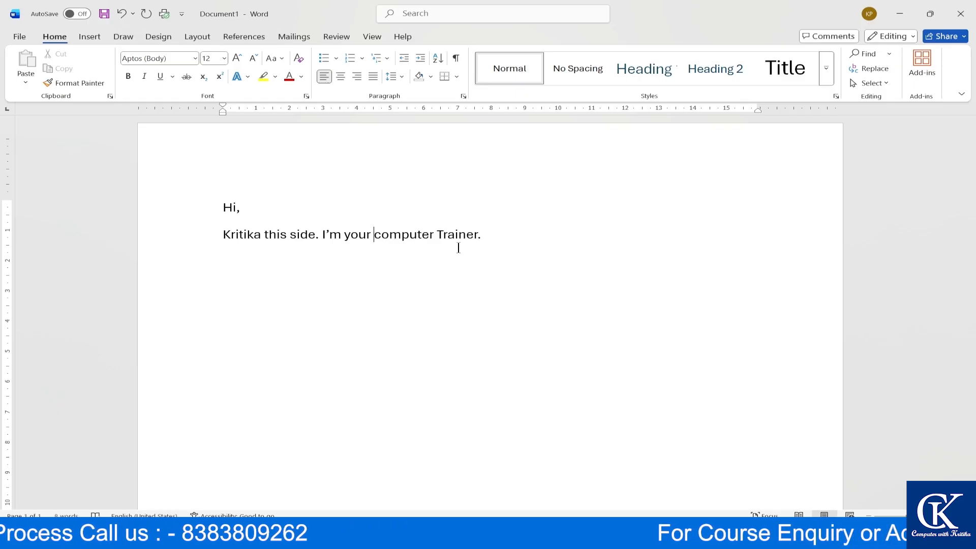
key("Delete")
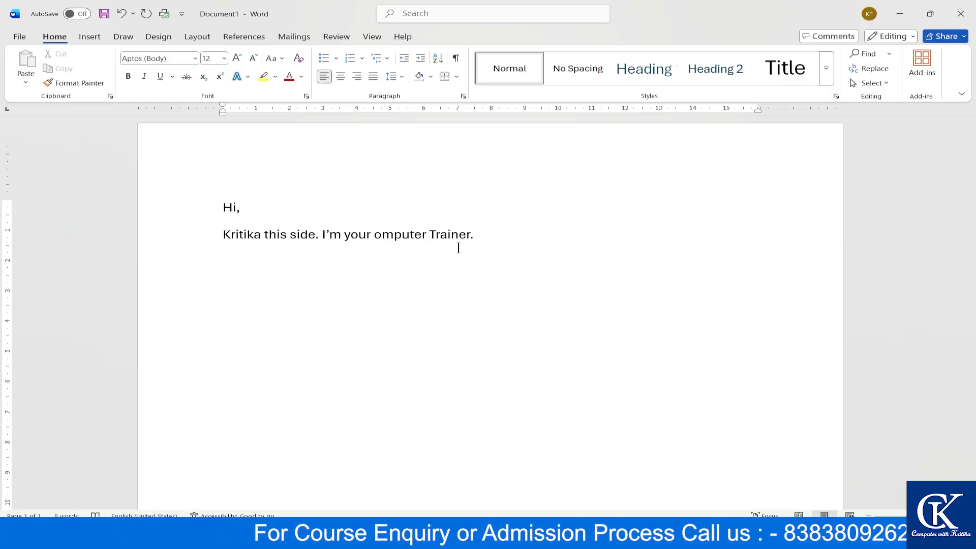
type("C")
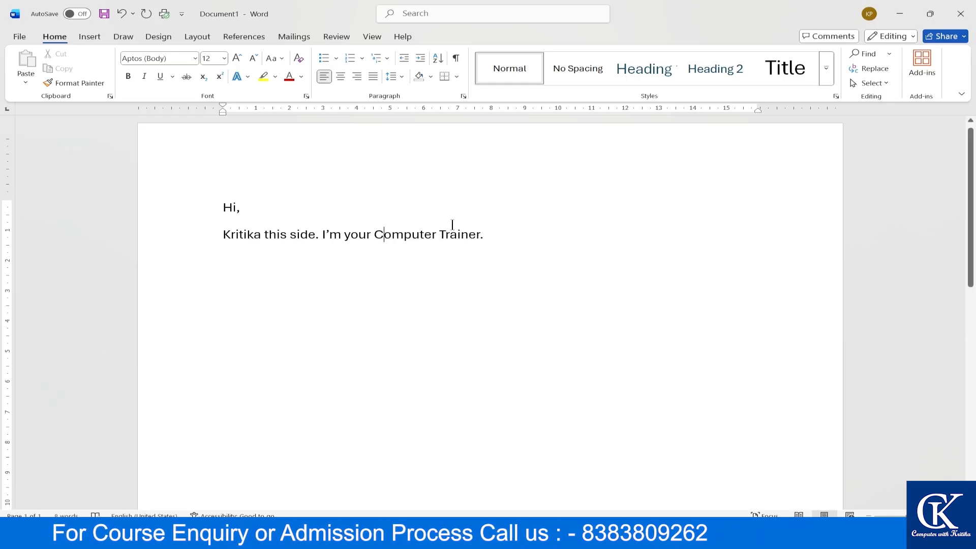
- Grow both greeting lines to 16 pt and add an empty paragraph below them
left_click_drag(497, 234, 214, 194)
left_click(237, 58)
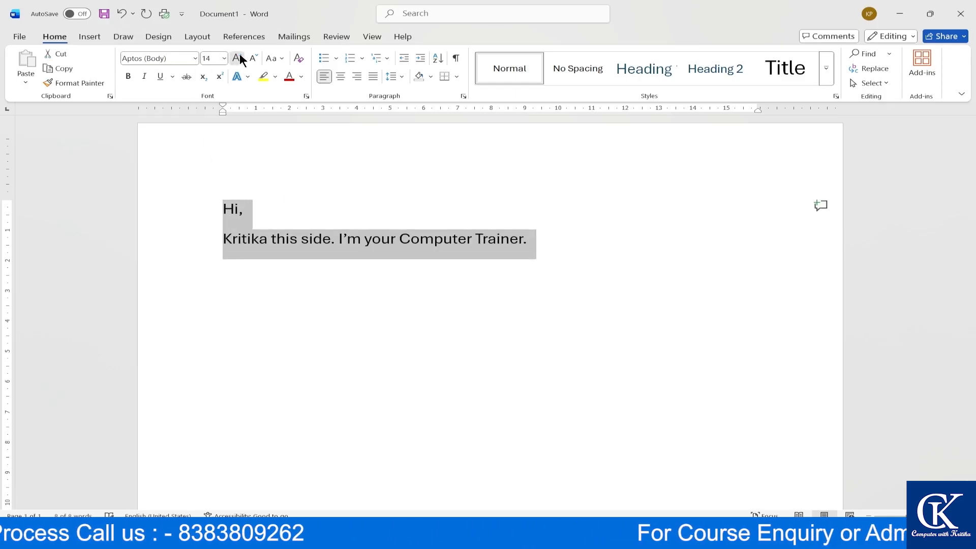
left_click(237, 58)
left_click(580, 242)
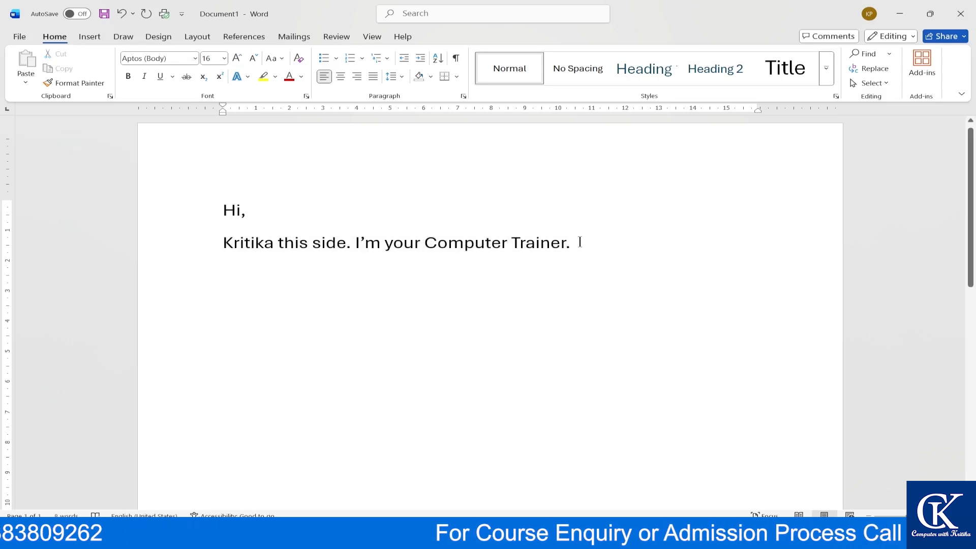
key("Return")
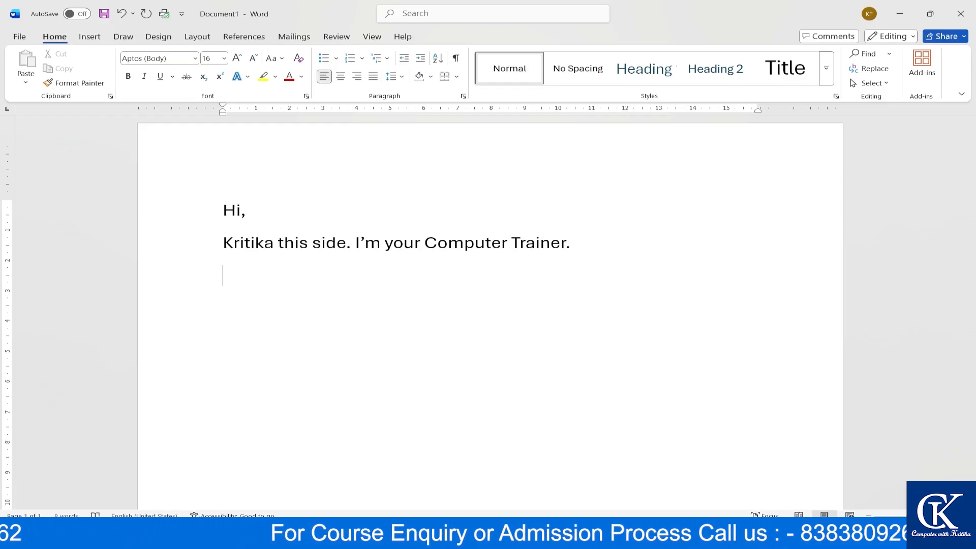
type("=ra")
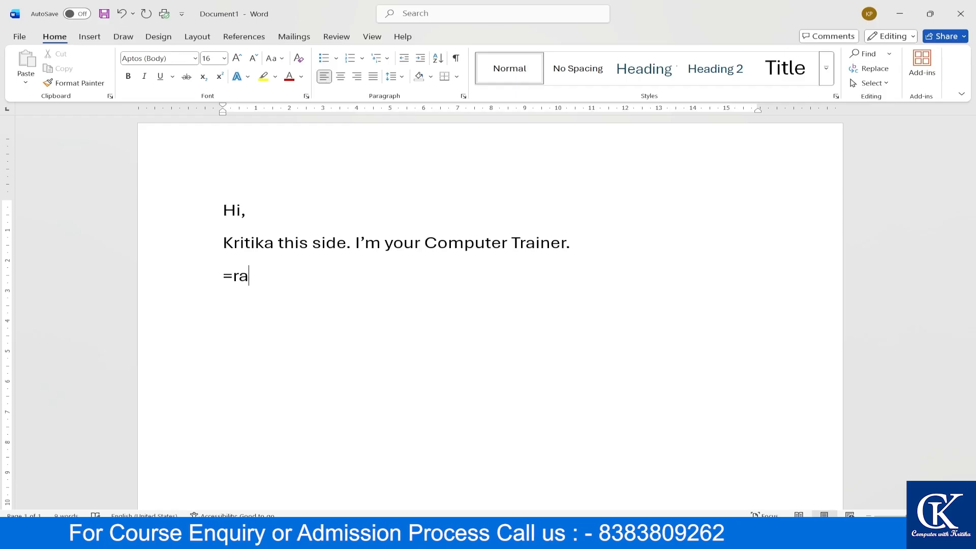
type("nd")
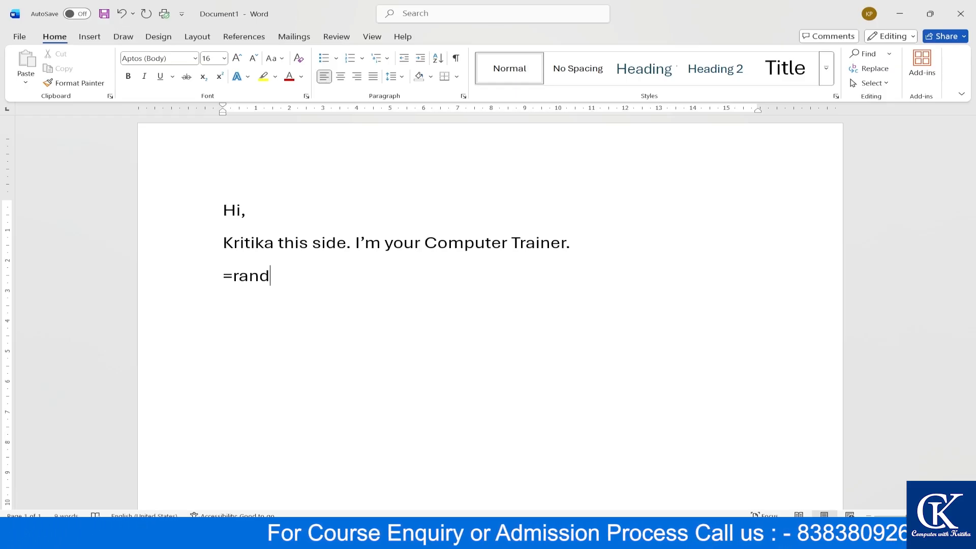
type("()")
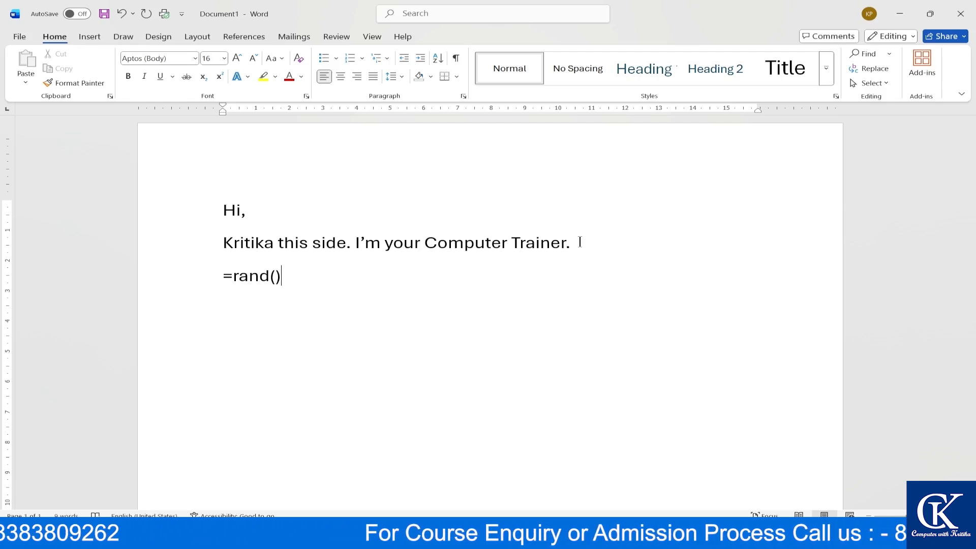
key("Return")
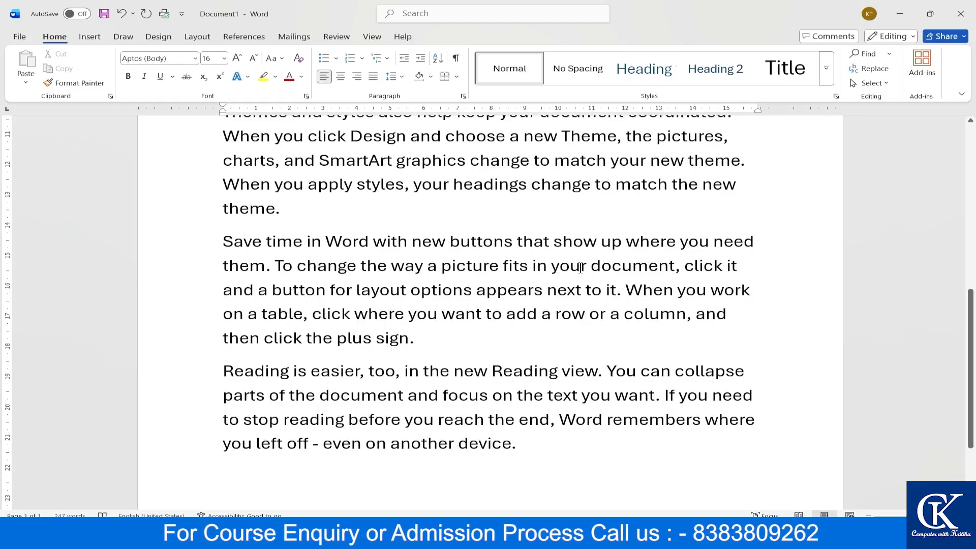
scroll(580, 268, "down", 8, "ctrl")
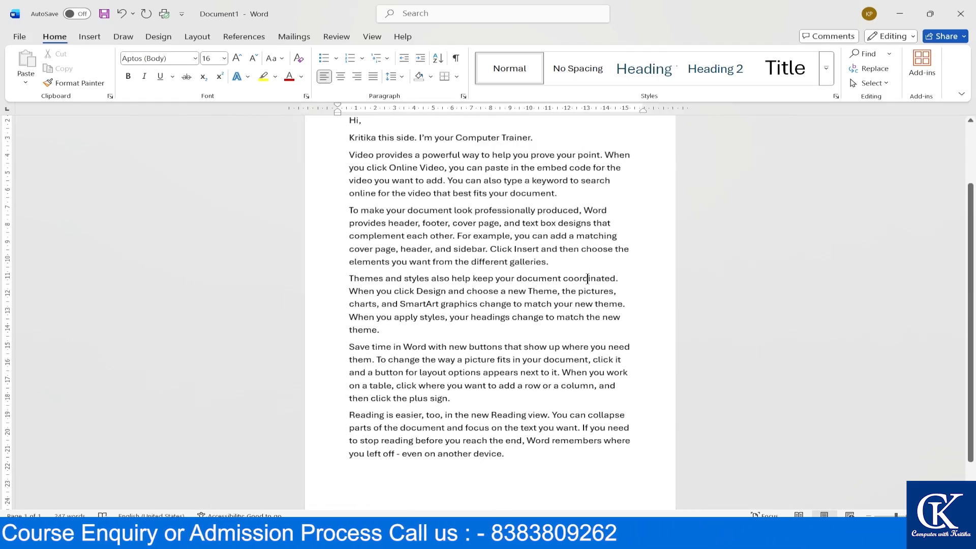
scroll(584, 278, "down", 2, "ctrl")
scroll(452, 222, "up", 4, "ctrl")
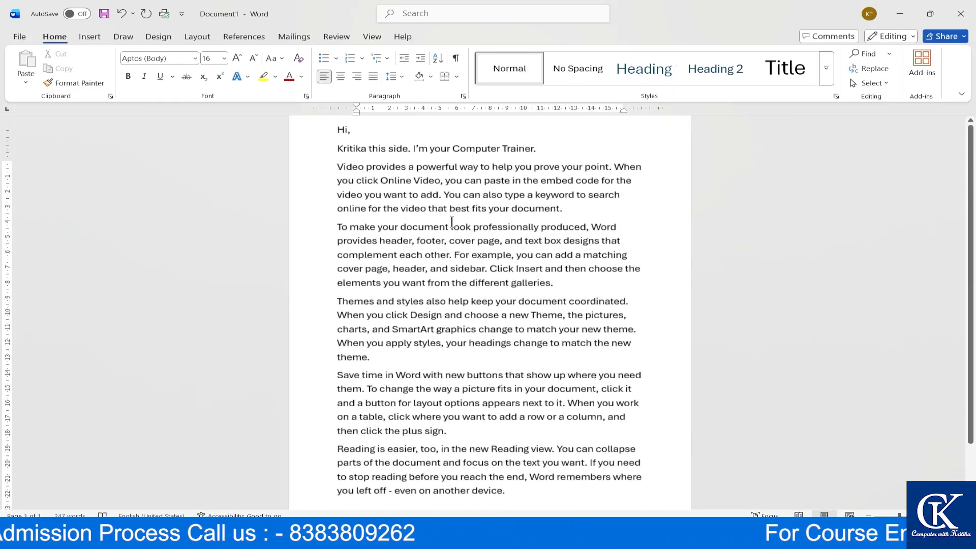
scroll(451, 222, "up", 1, "ctrl")
scroll(452, 222, "up", 3)
left_click_drag(399, 214, 480, 283)
scroll(475, 261, "down", 1)
scroll(478, 290, "down", 3)
scroll(475, 305, "down", 1)
left_click_drag(475, 343, 490, 356)
left_click_drag(467, 439, 498, 450)
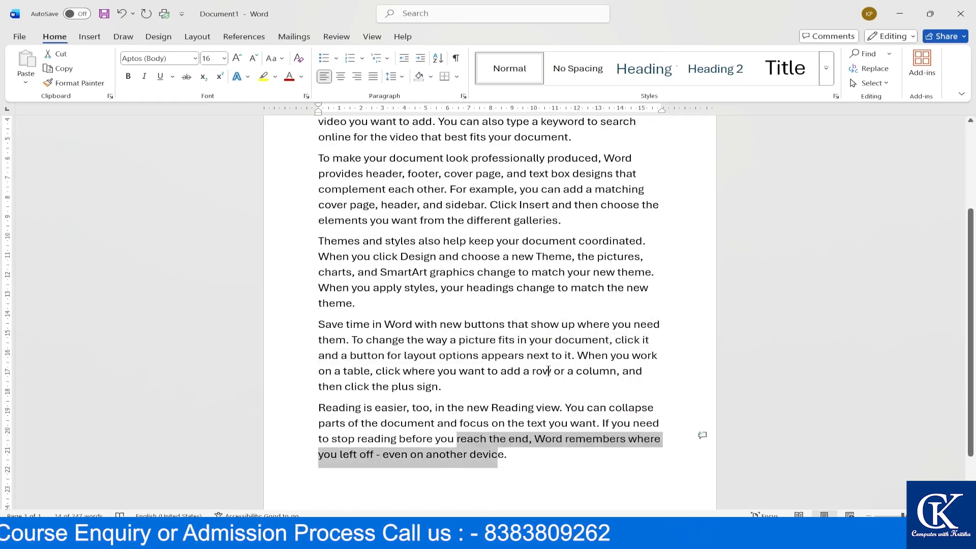
scroll(548, 371, "up", 2, "ctrl")
scroll(531, 274, "down", 1)
scroll(532, 278, "up", 10)
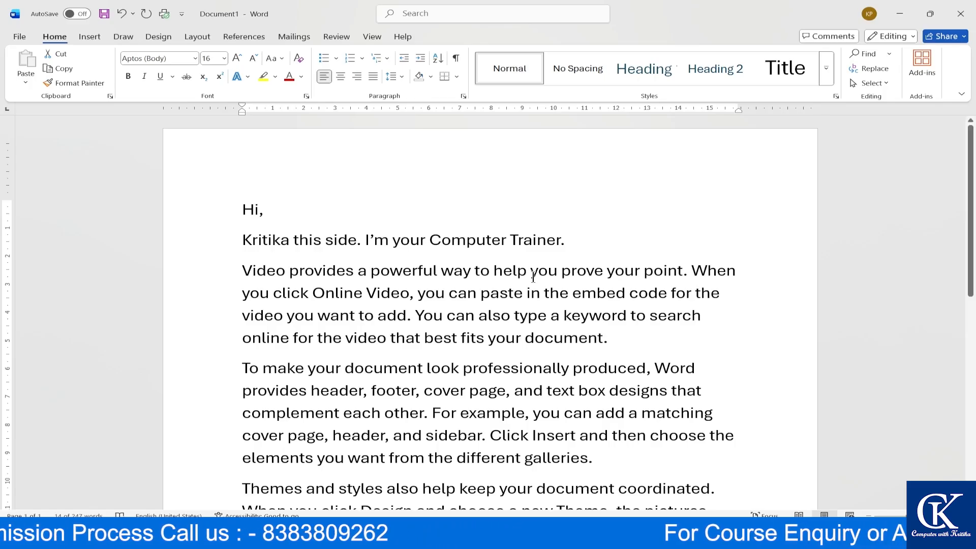
- Undo back to the formula, change it to =rand(2), and expand it into two paragraphs
key("ctrl+z")
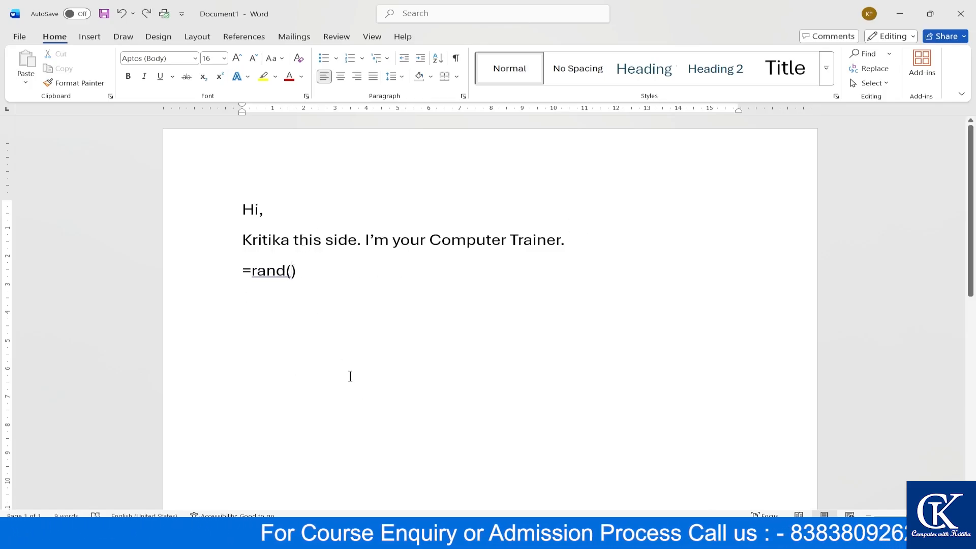
key("Left")
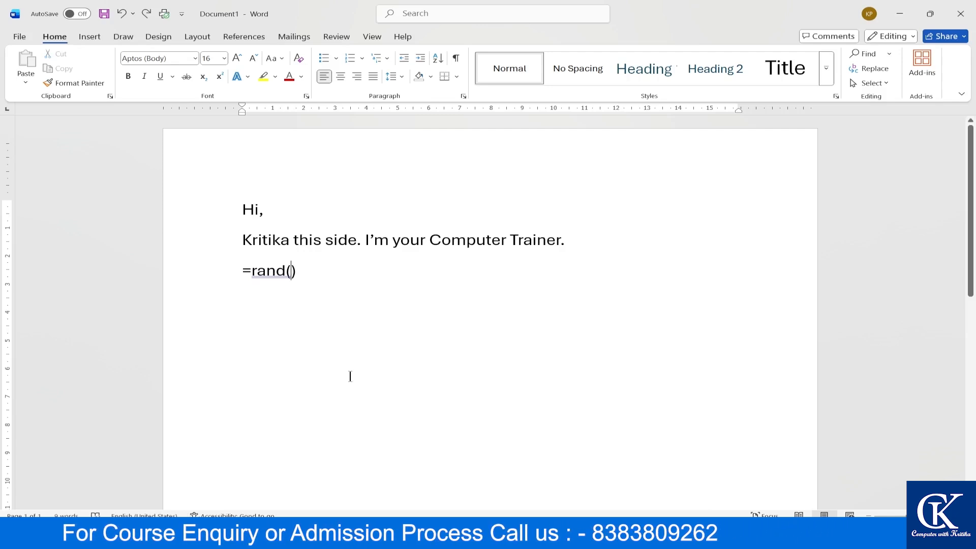
type("2")
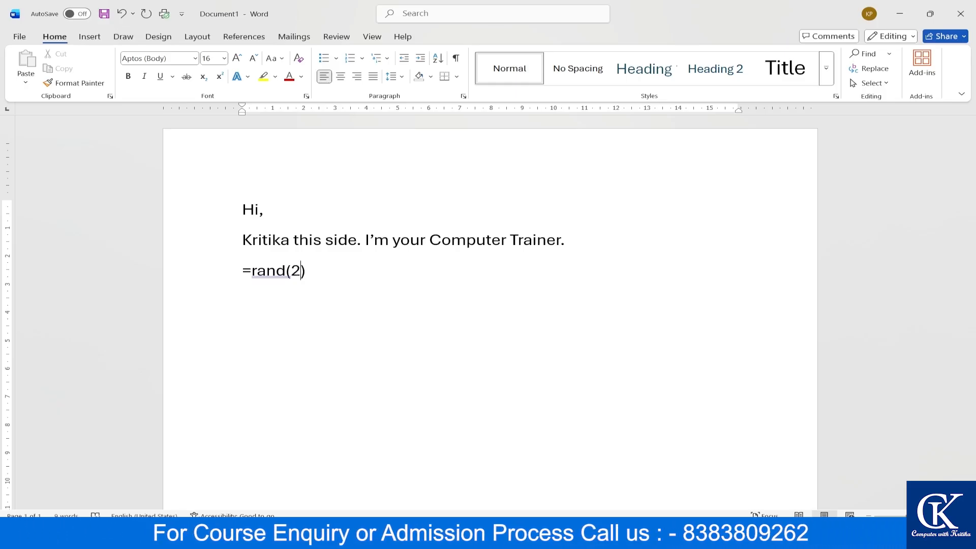
left_click(306, 270)
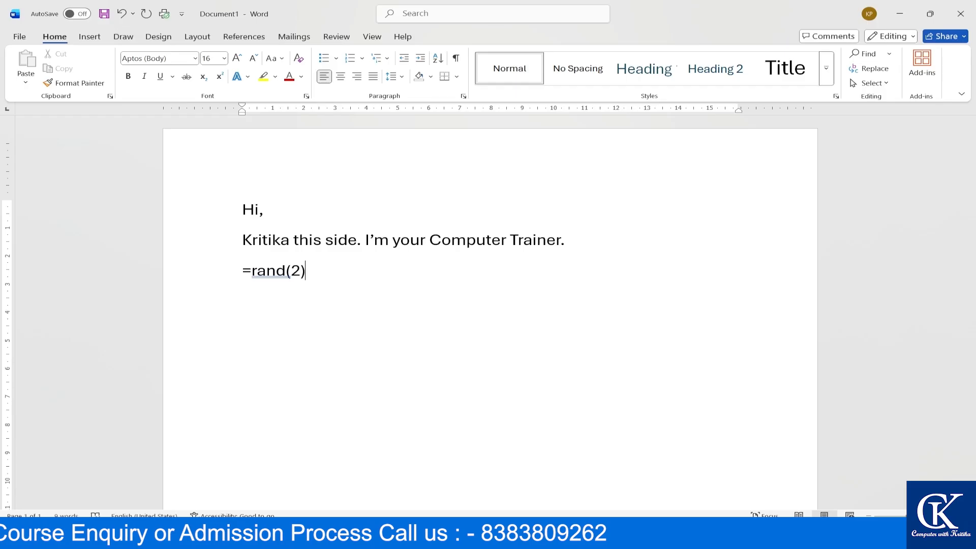
key("Return")
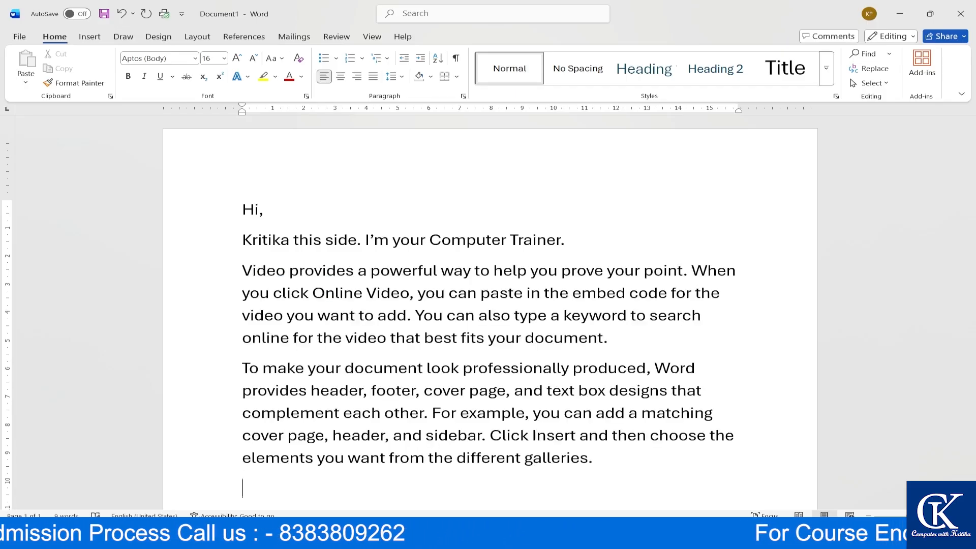
scroll(468, 338, "down", 1)
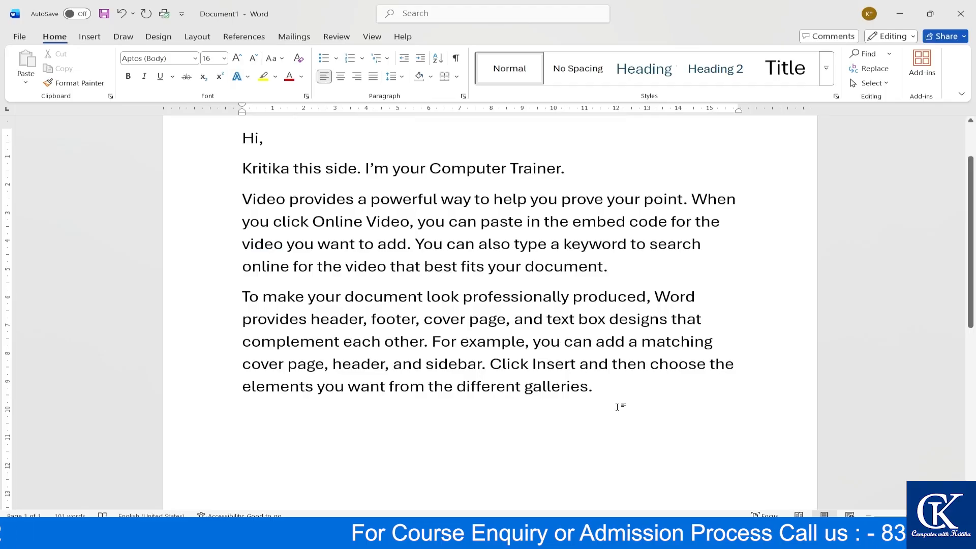
left_click_drag(617, 405, 240, 196)
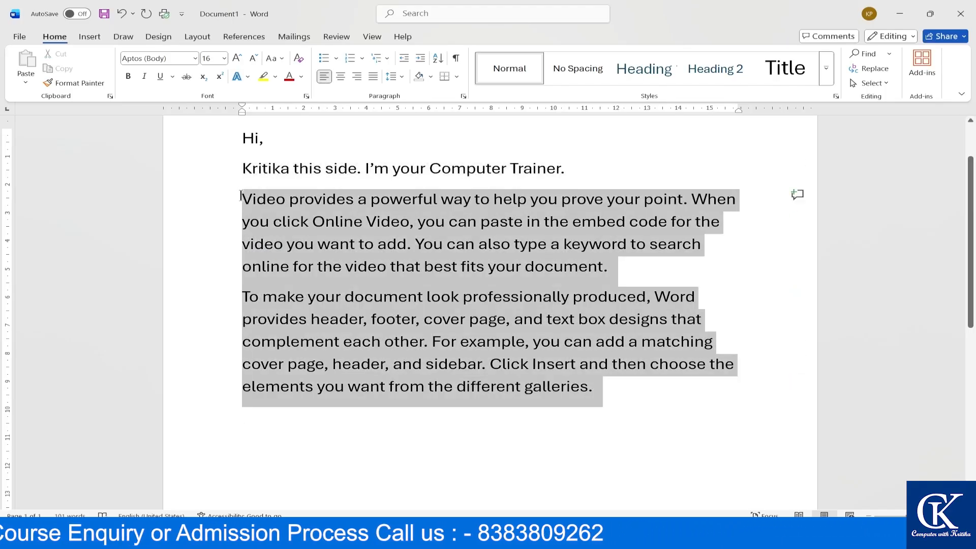
left_click(255, 58)
left_click(254, 58)
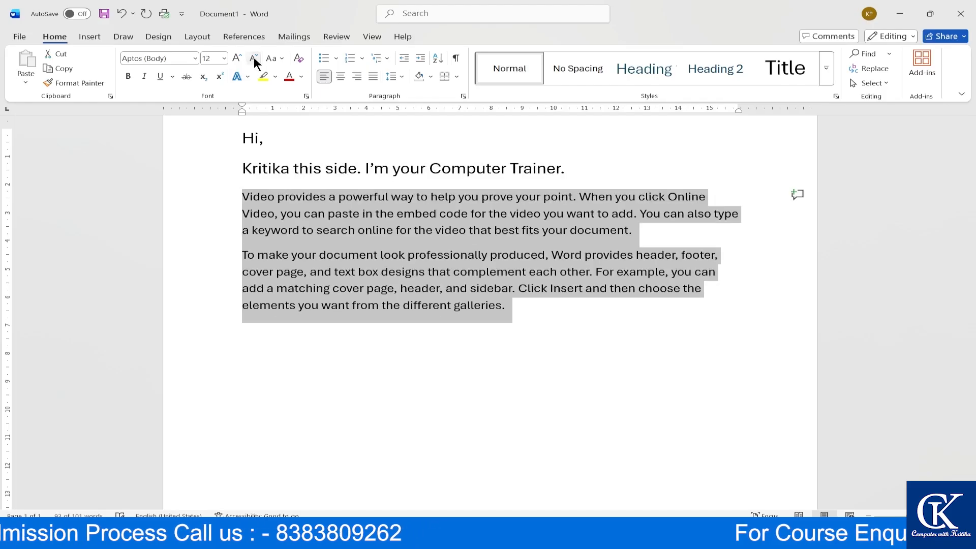
left_click(254, 57)
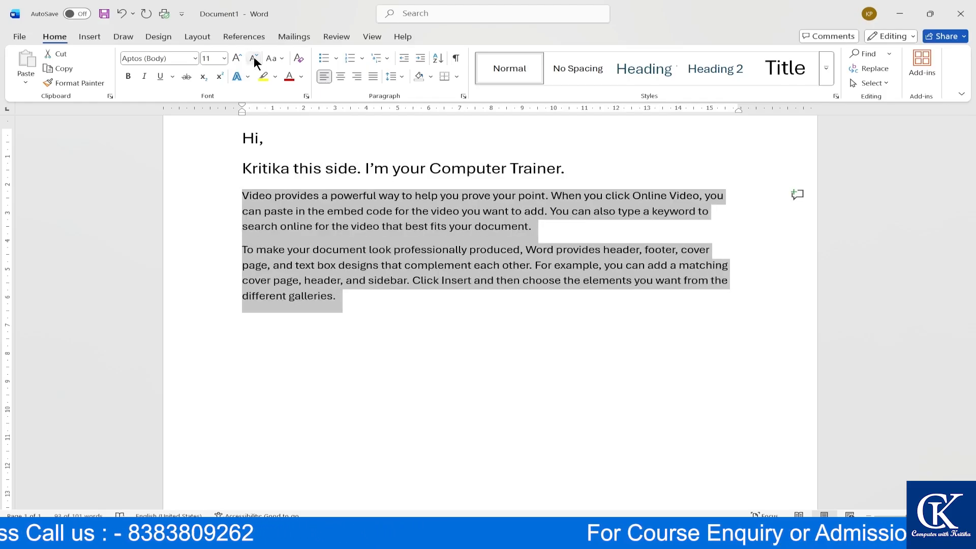
left_click(547, 302)
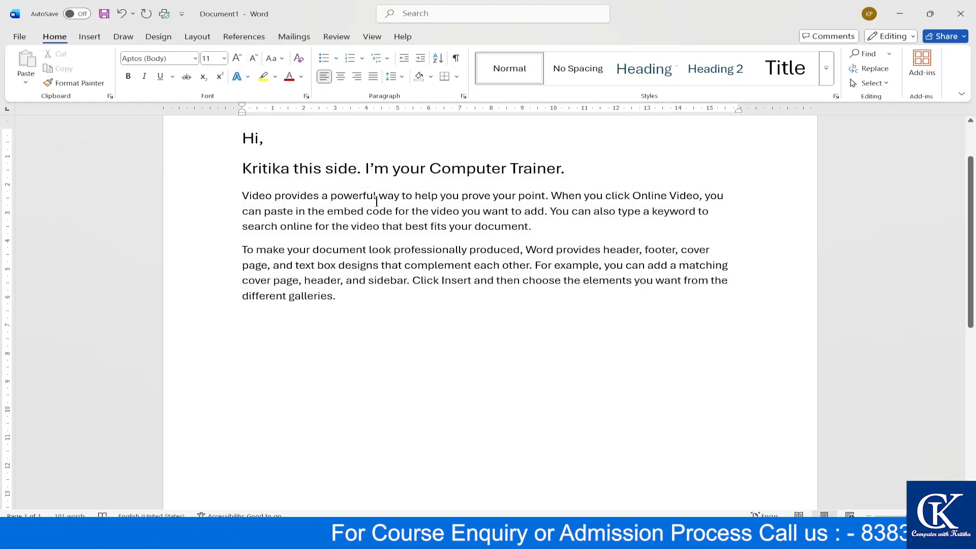
left_click_drag(375, 201, 398, 211)
left_click(399, 265)
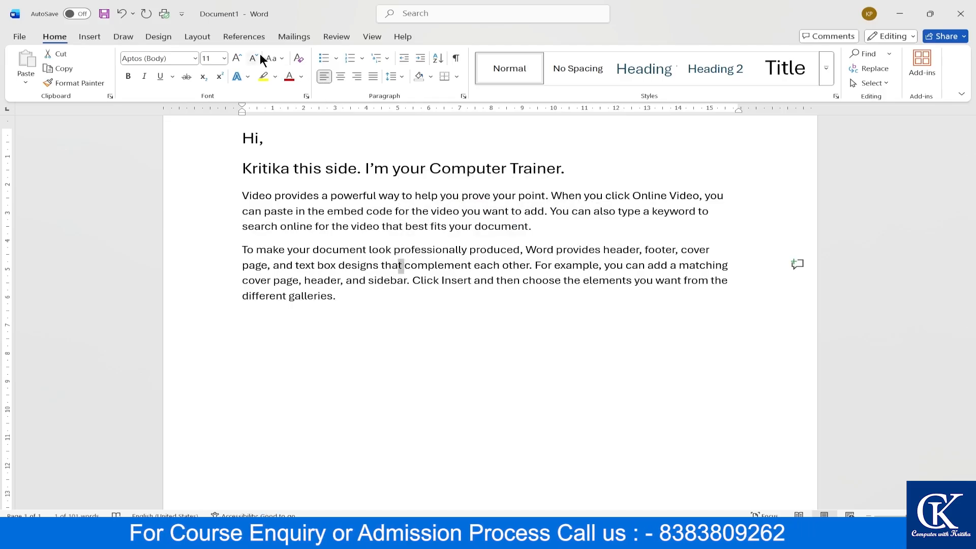
left_click(347, 305)
left_click_drag(355, 312, 239, 199)
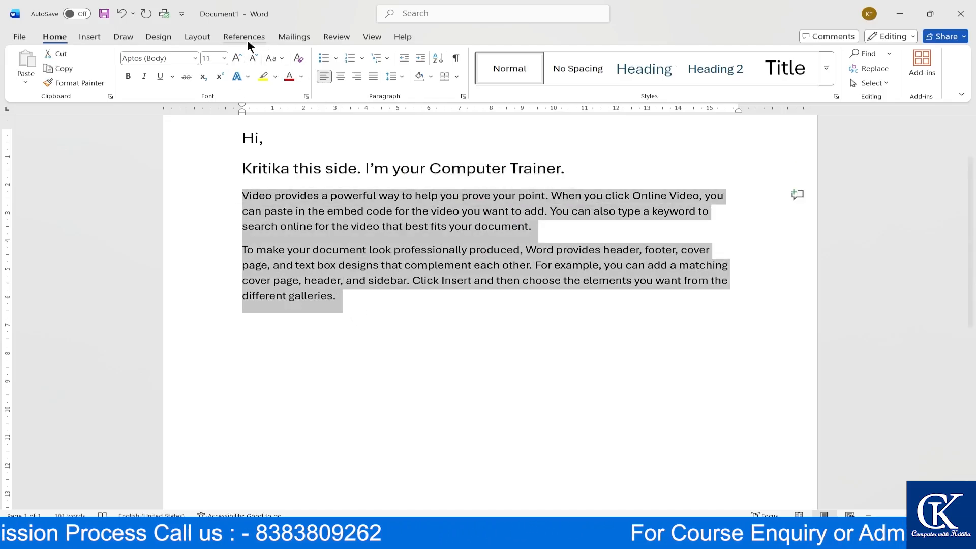
left_click(234, 57)
left_click(233, 57)
left_click(233, 57)
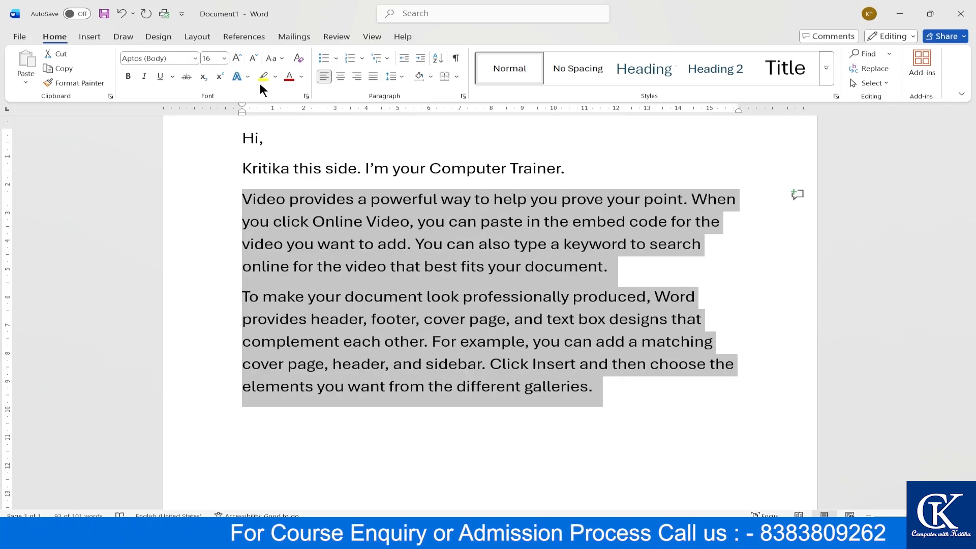
- Delete the selected paragraphs and generate new text with =rand(2,2)
key("BackSpace")
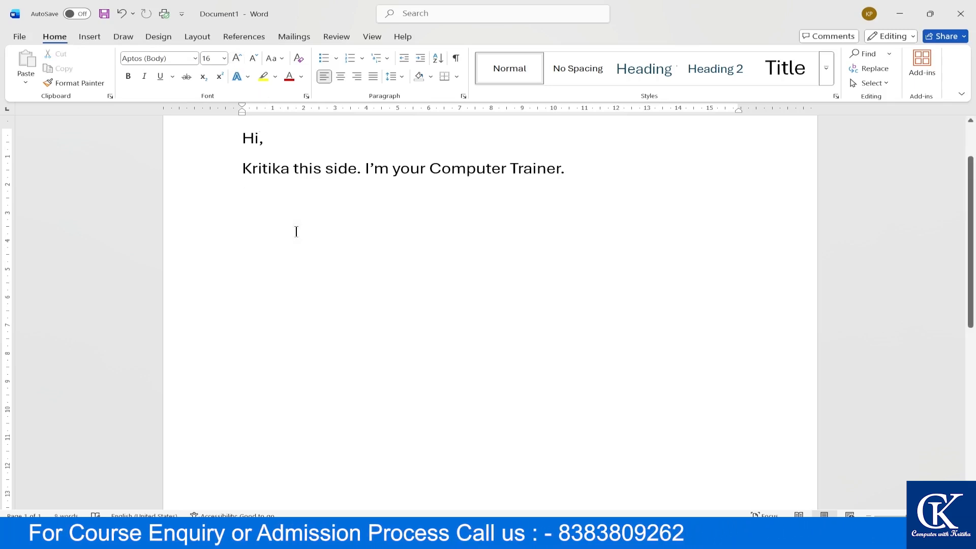
type("=rand(")
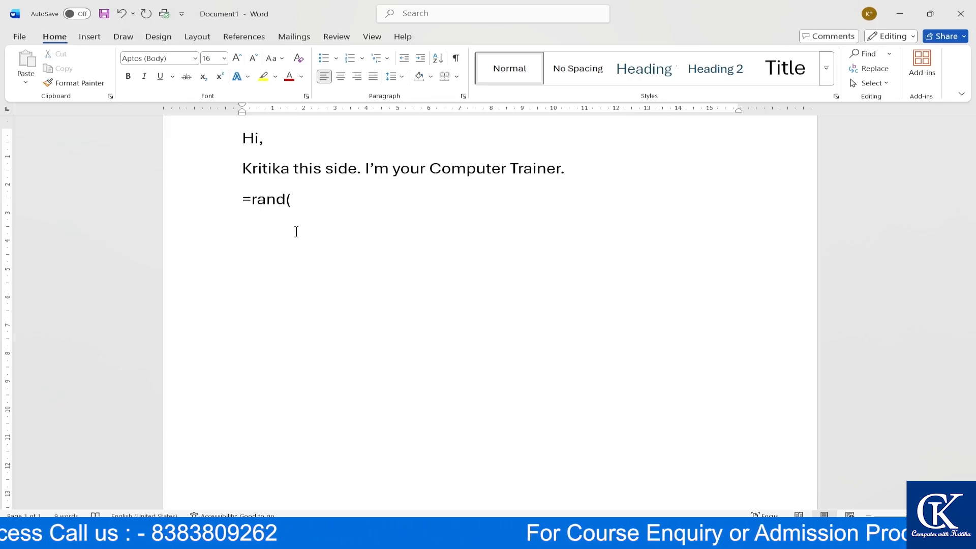
type("2")
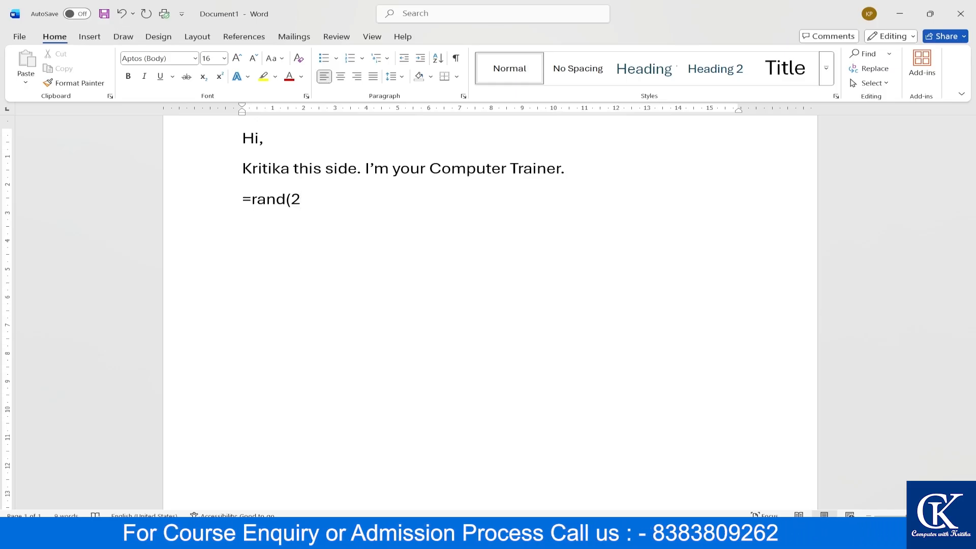
type(",2")
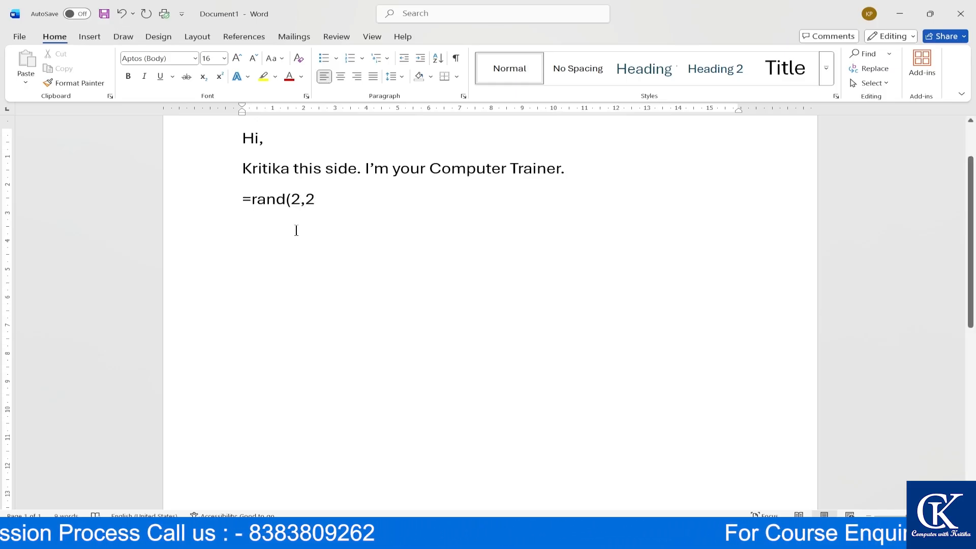
double_click(296, 198)
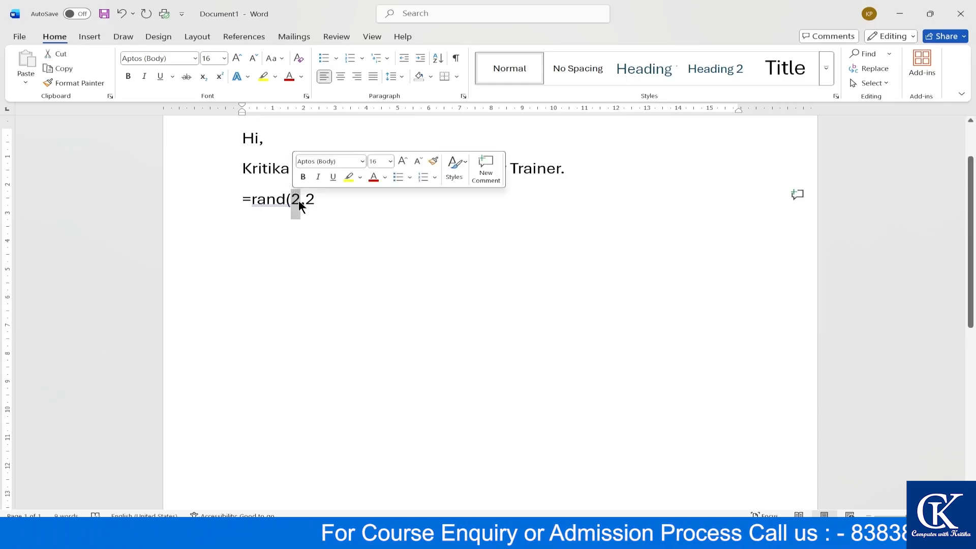
left_click(321, 207)
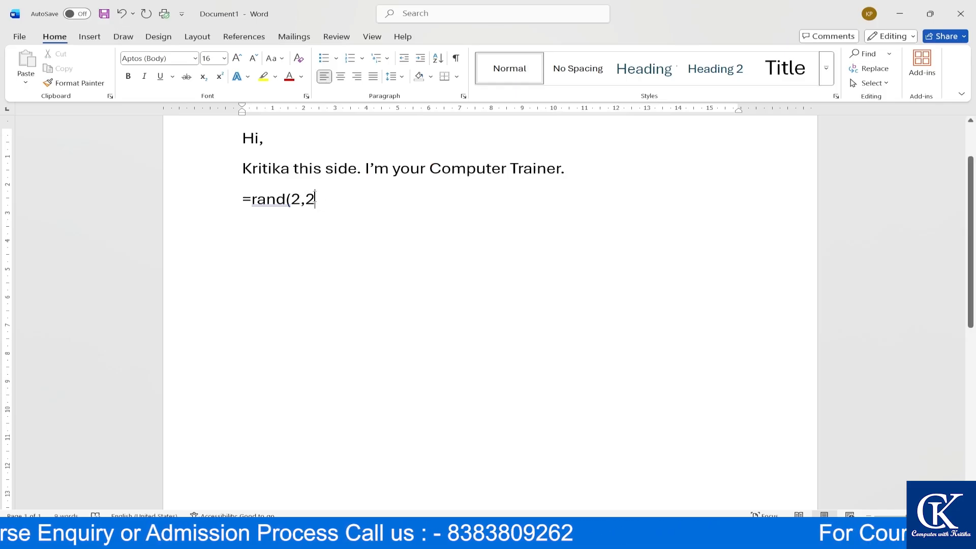
type(")")
key("Return")
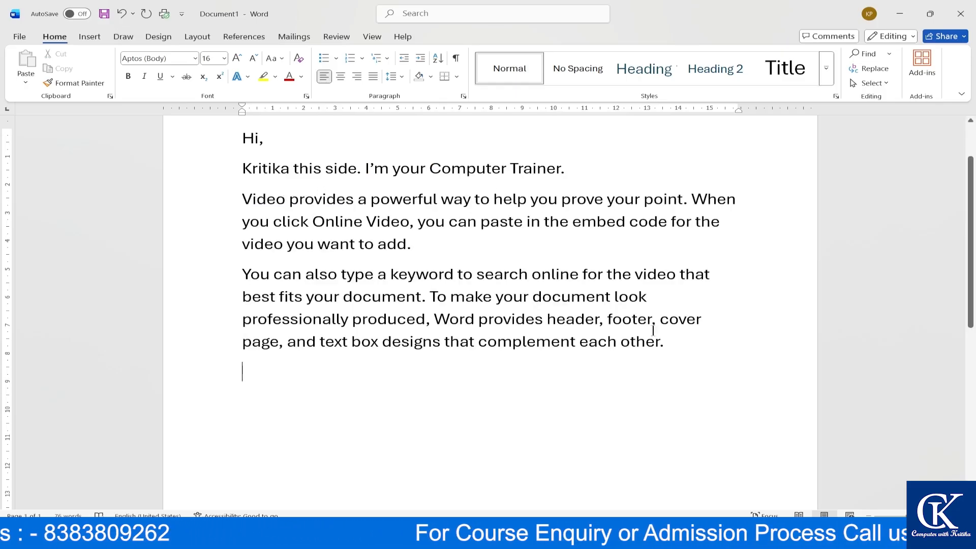
- Shrink the two sample paragraphs down to 11 pt
left_click_drag(669, 342, 236, 203)
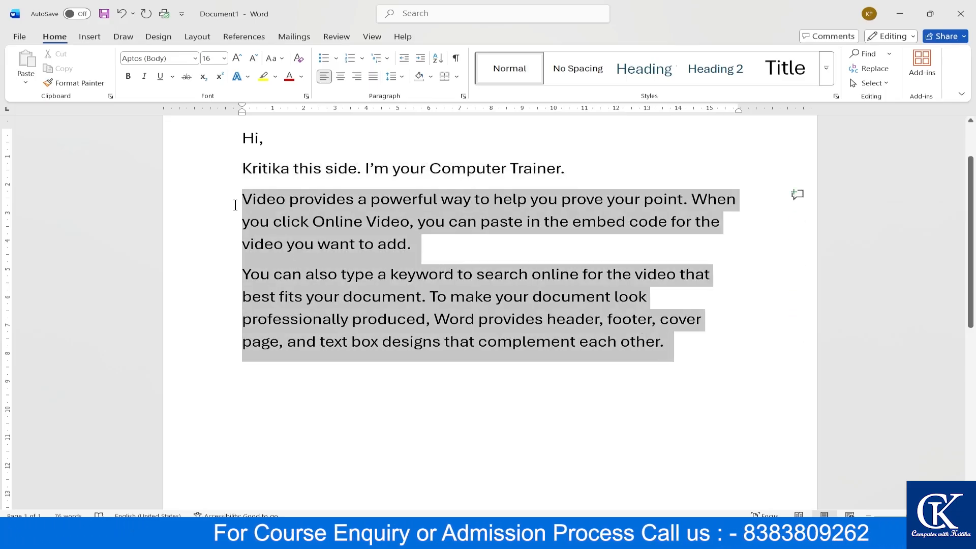
left_click(254, 59)
left_click(255, 59)
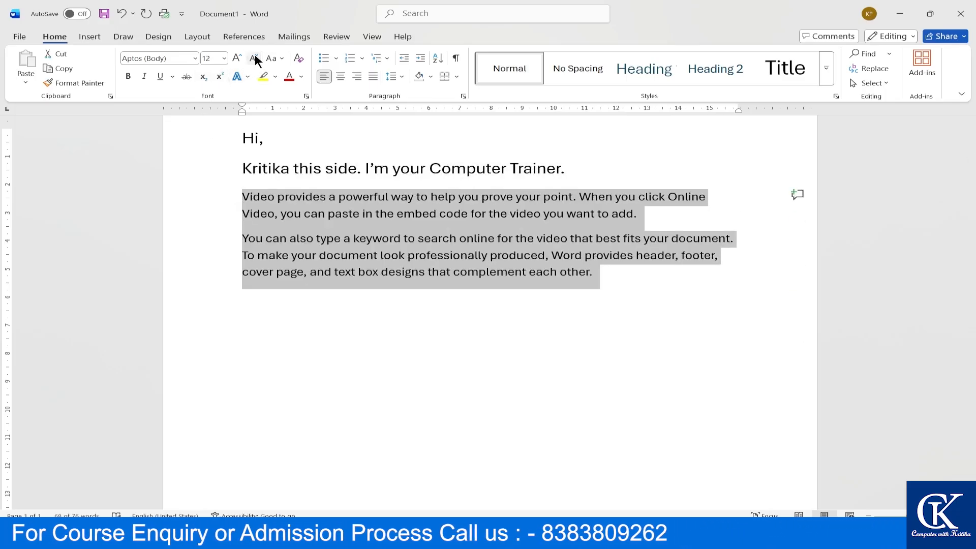
left_click(254, 59)
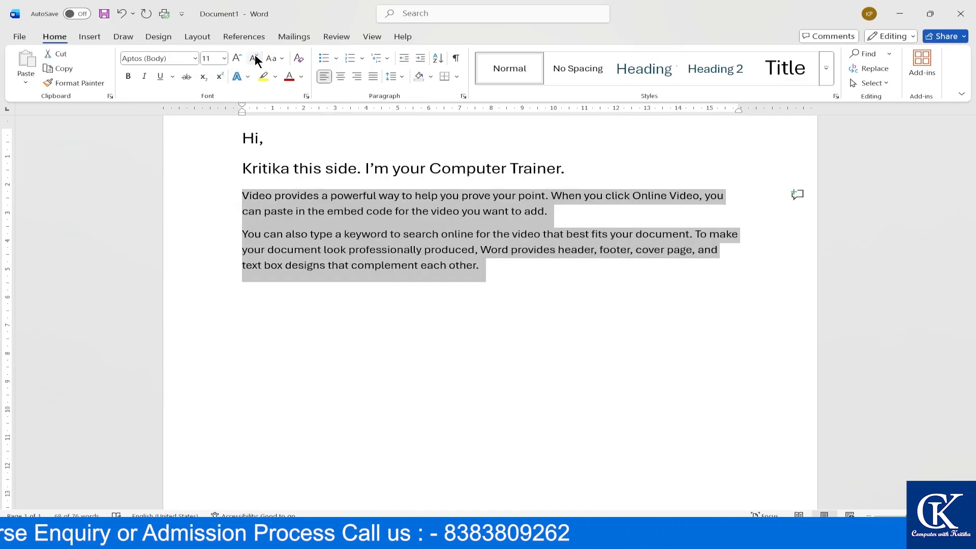
left_click(630, 339)
- Select both body paragraphs below the greeting
scroll(628, 339, "down", 1)
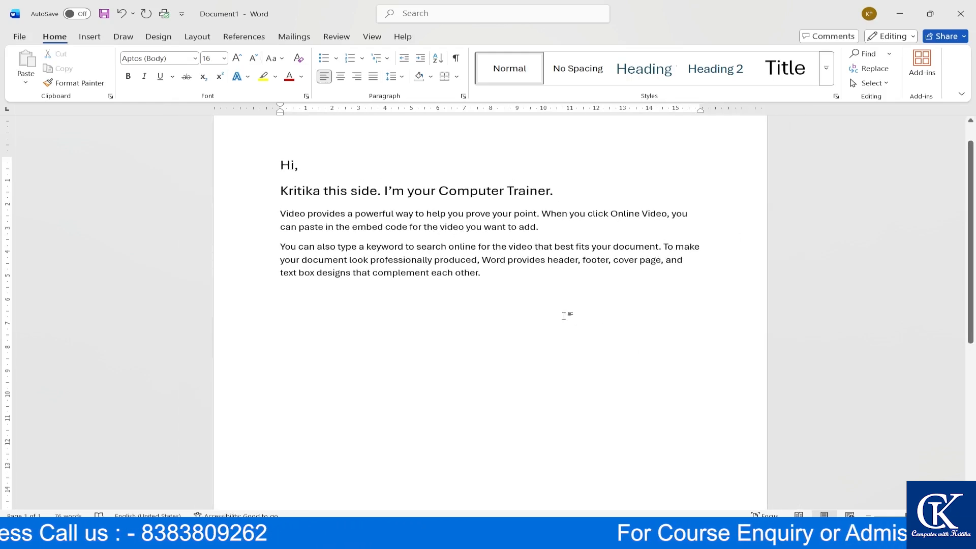
scroll(564, 317, "up", 2)
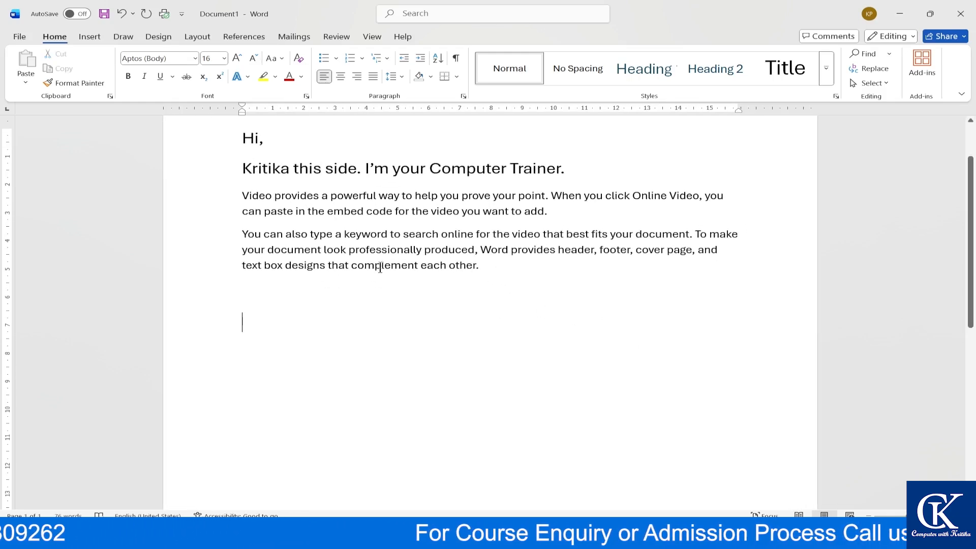
left_click_drag(495, 265, 245, 189)
left_click(255, 211)
left_click_drag(455, 285, 243, 196)
- Replace the body with three one-sentence paragraphs using =rand(3,1)
key("BackSpace")
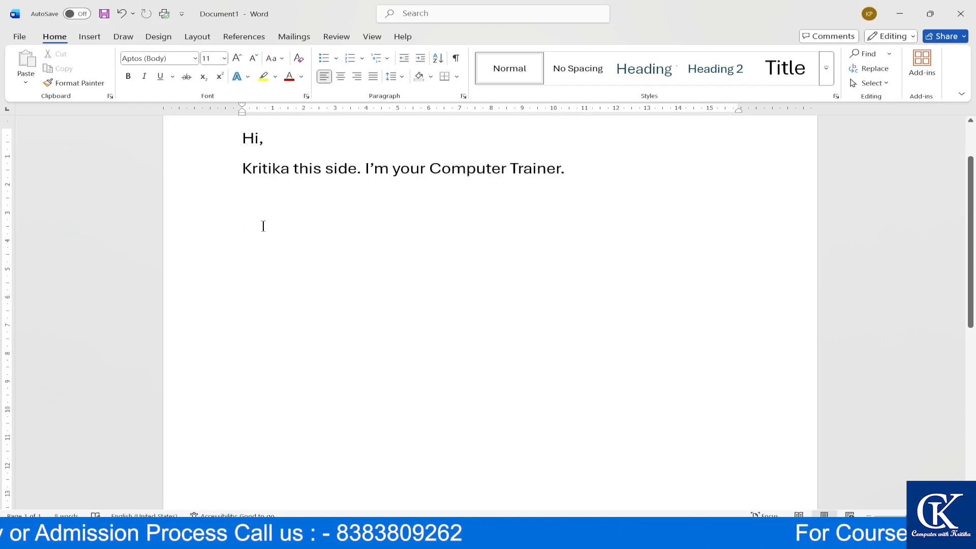
type("=rand")
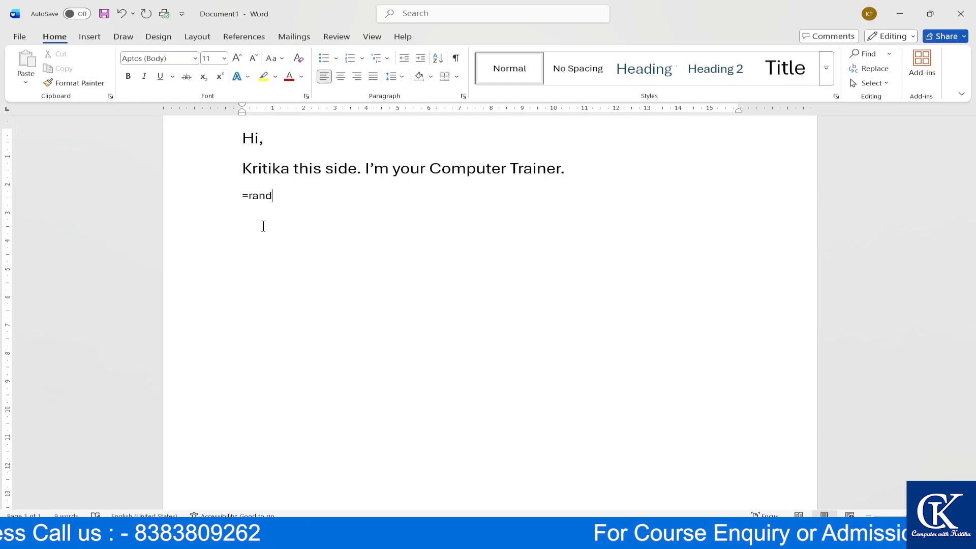
type("(3")
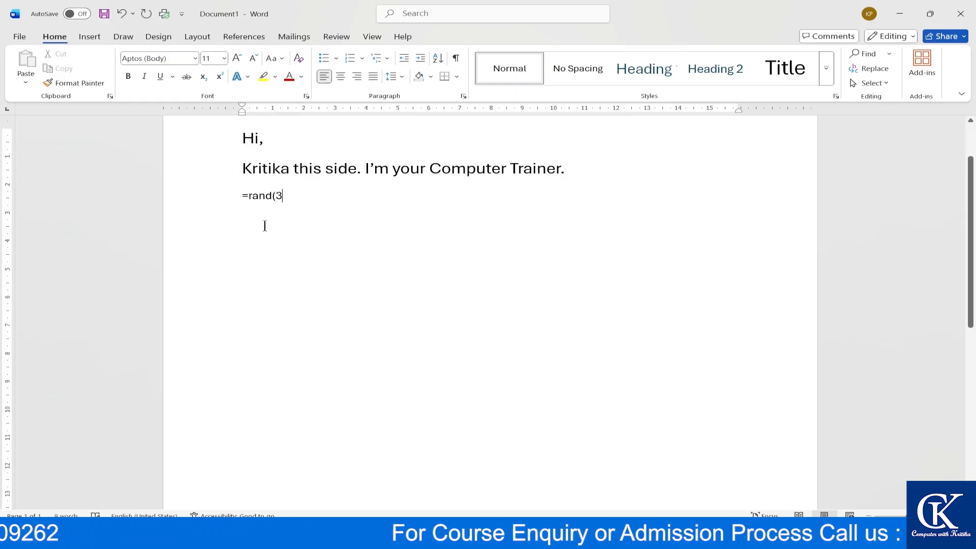
type(",1")
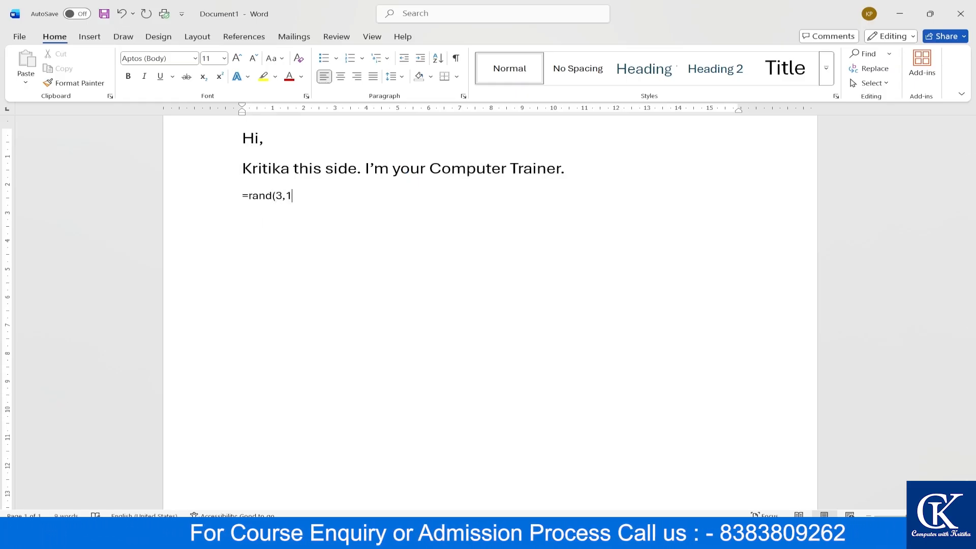
type(")")
key("Return")
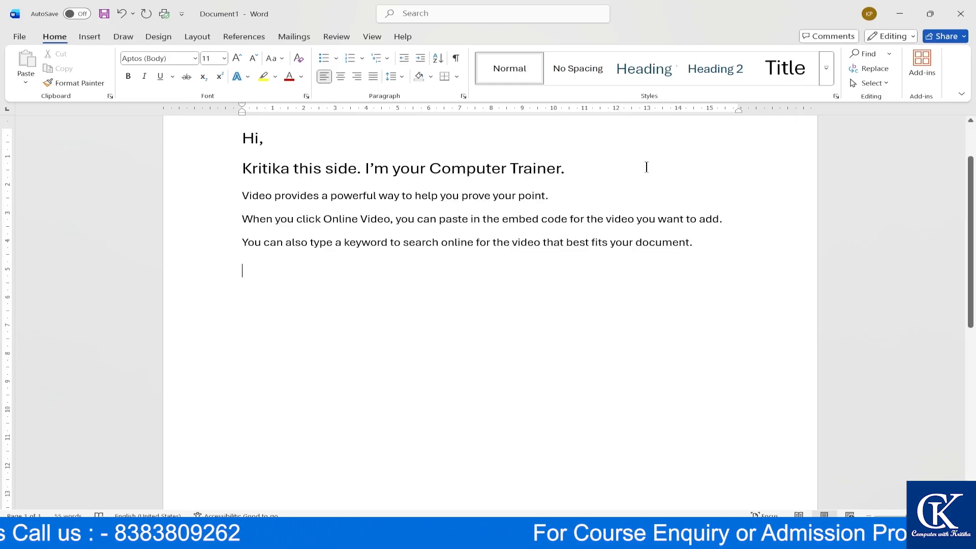
scroll(544, 240, "up", 2)
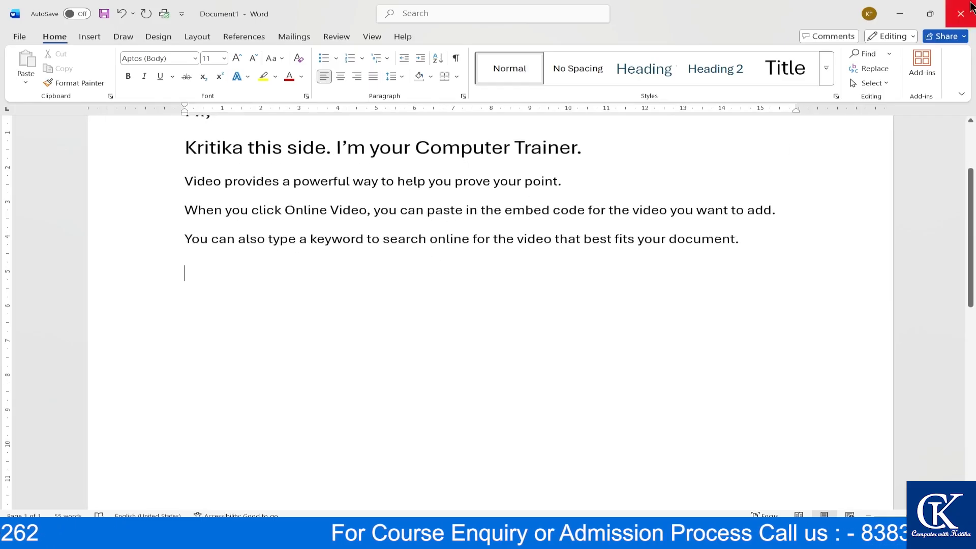
scroll(515, 298, "down", 2)
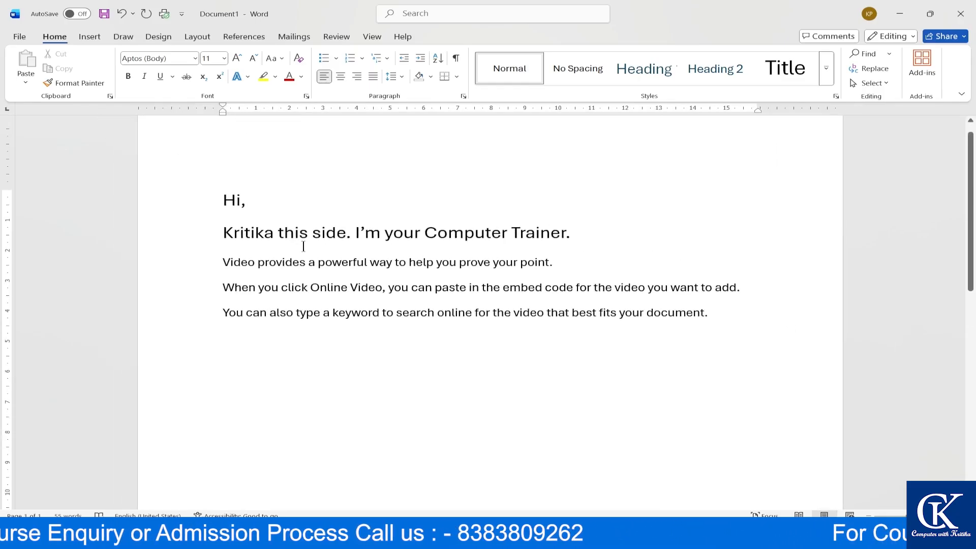
scroll(330, 264, "up", 1)
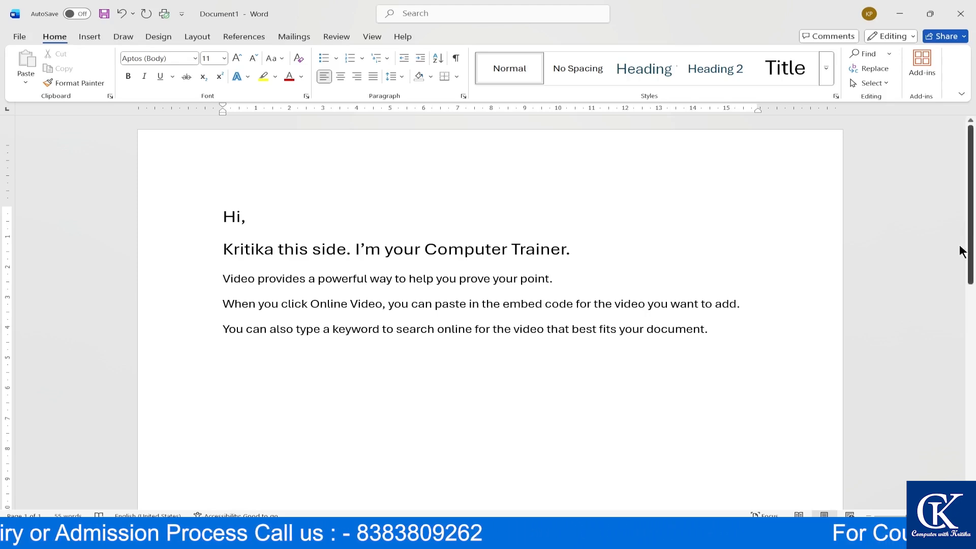
- Go to File > Save to reach the Save As page for Document1
left_click(16, 38)
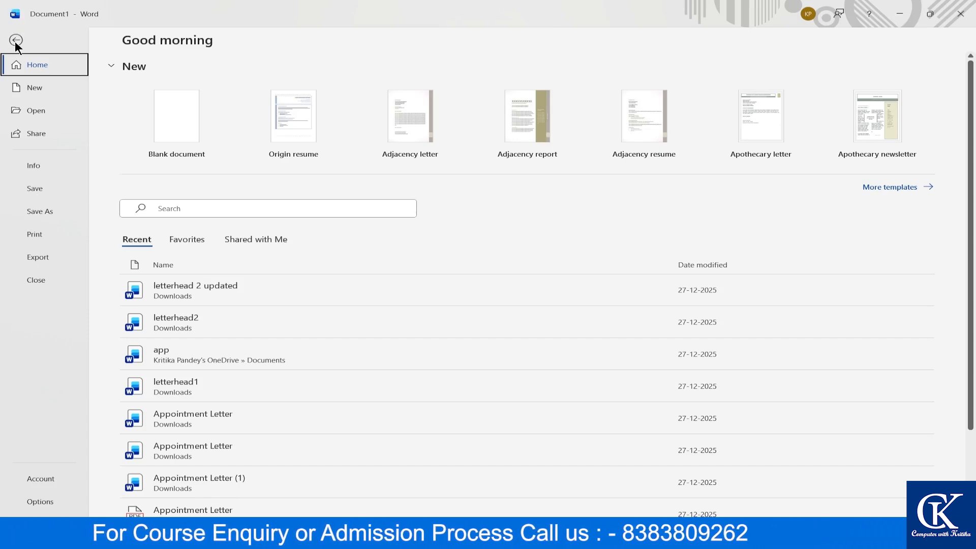
left_click(16, 40)
left_click(16, 41)
left_click(35, 189)
left_click(35, 188)
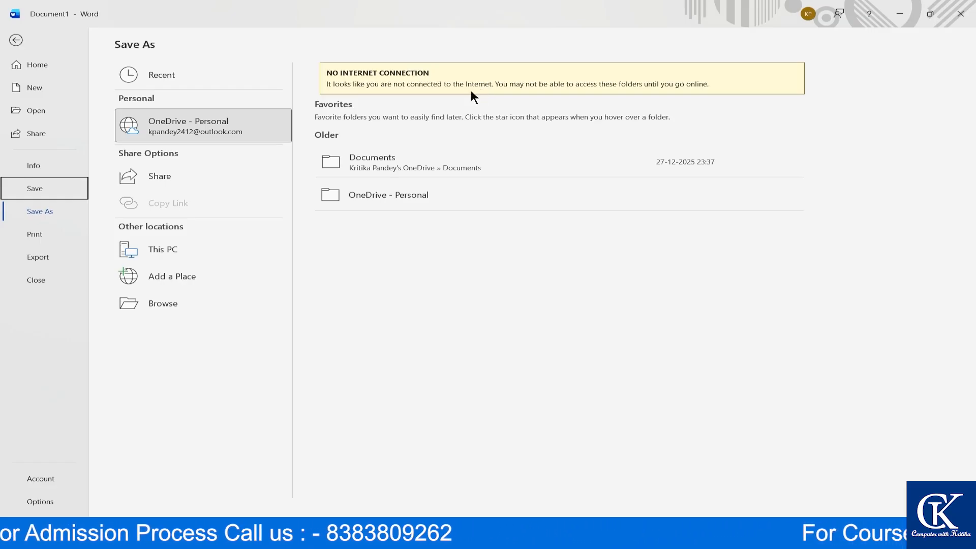
key("super+a")
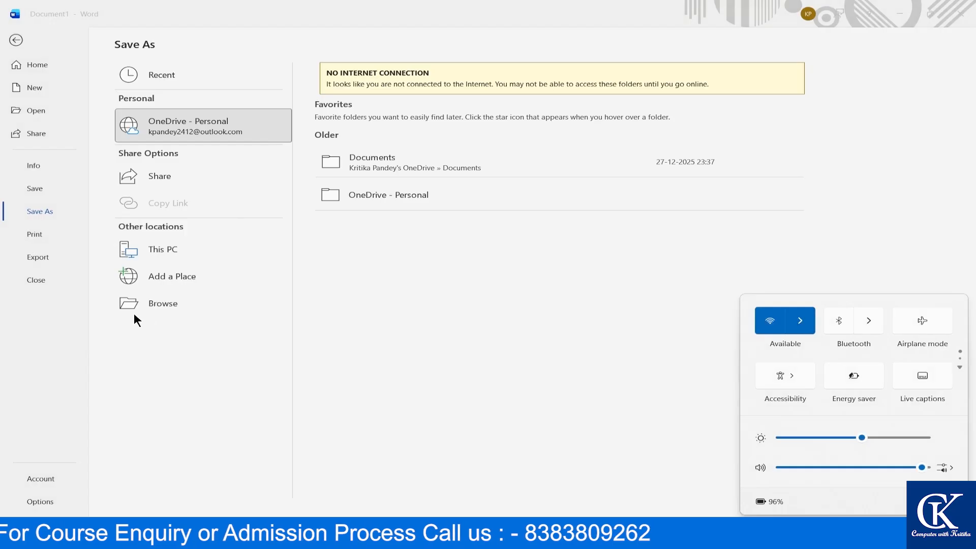
left_click(807, 316)
scroll(829, 386, "down", 5)
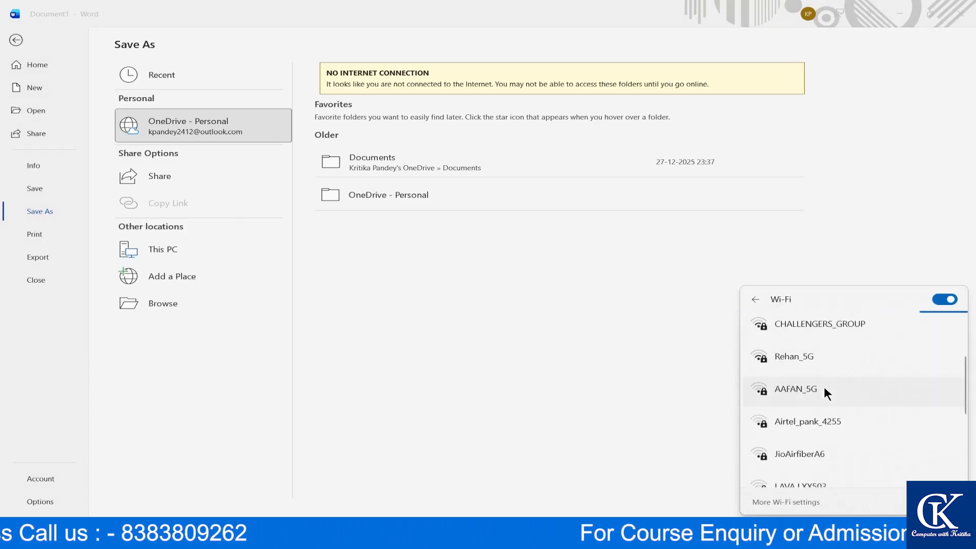
scroll(820, 387, "up", 5)
scroll(819, 385, "up", 3)
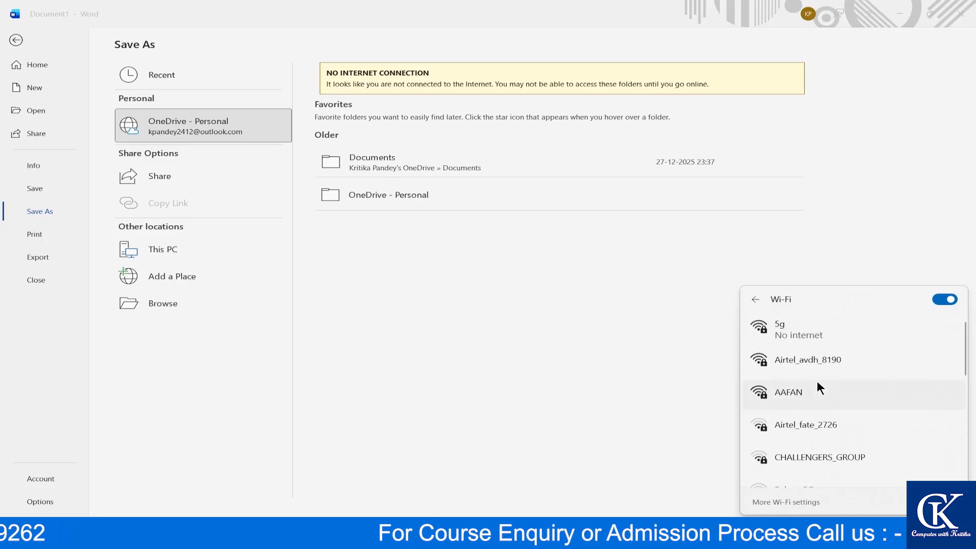
left_click(832, 231)
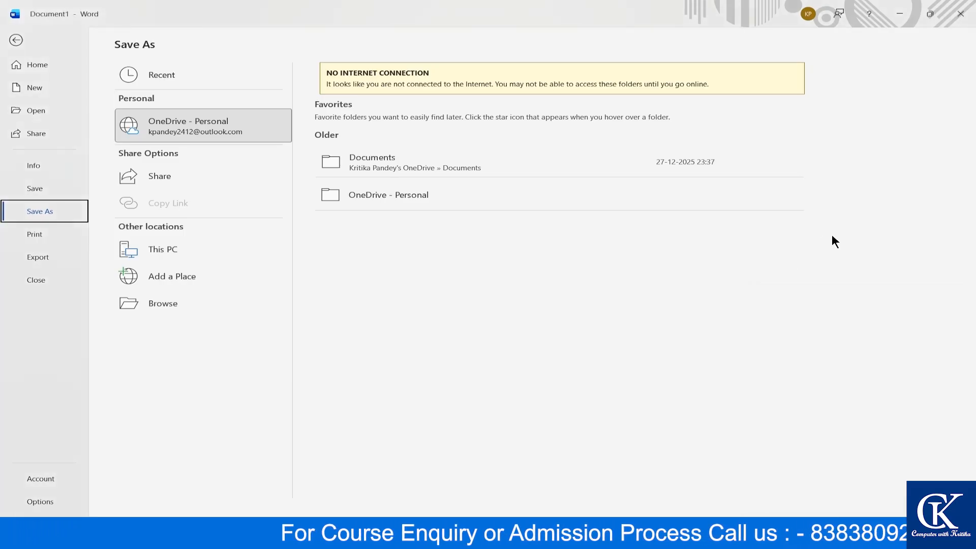
- Try the OneDrive - Personal location, then cancel the server contact and close the window
left_click(238, 128)
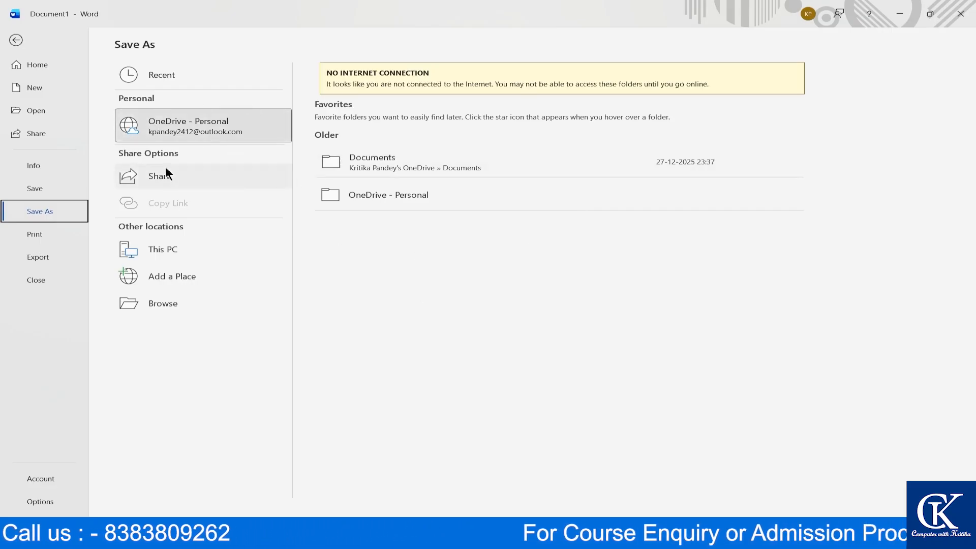
left_click(186, 124)
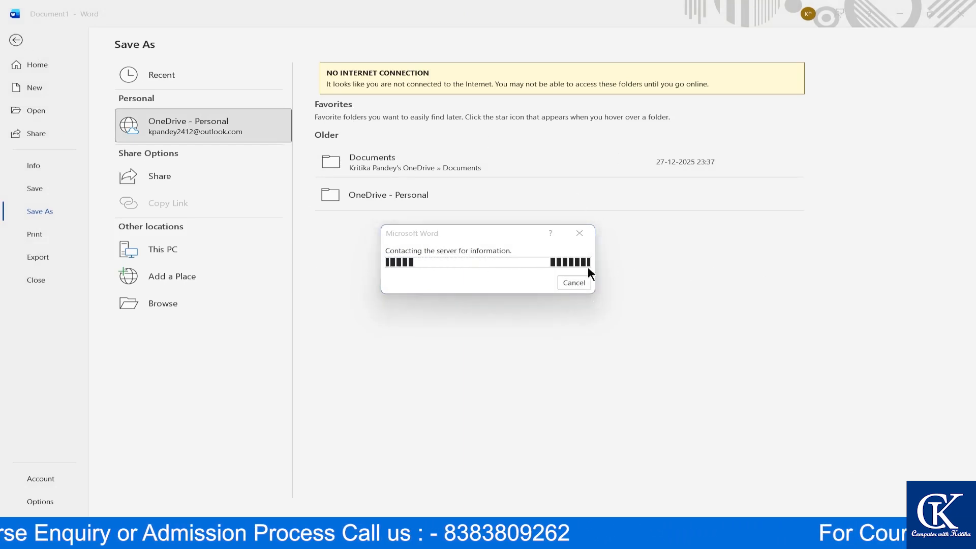
left_click(574, 282)
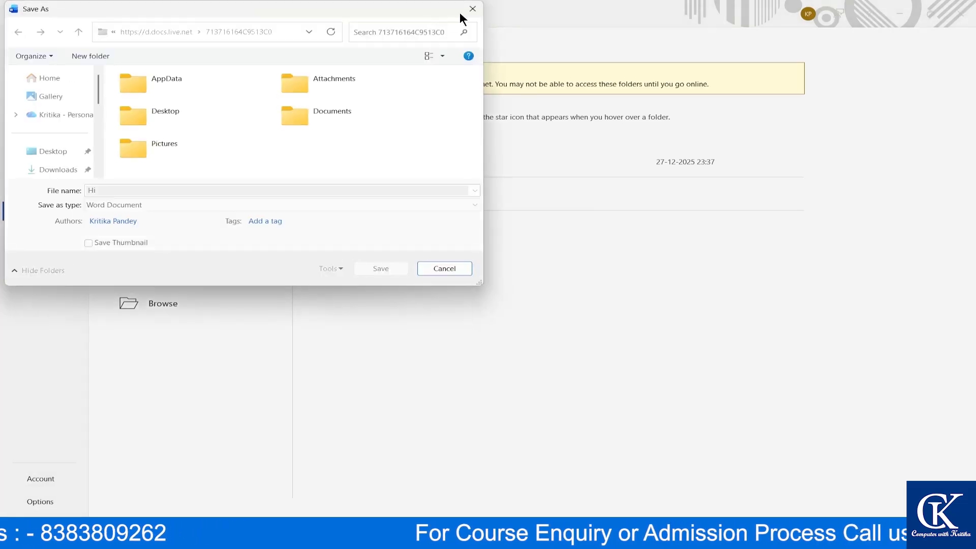
left_click(472, 9)
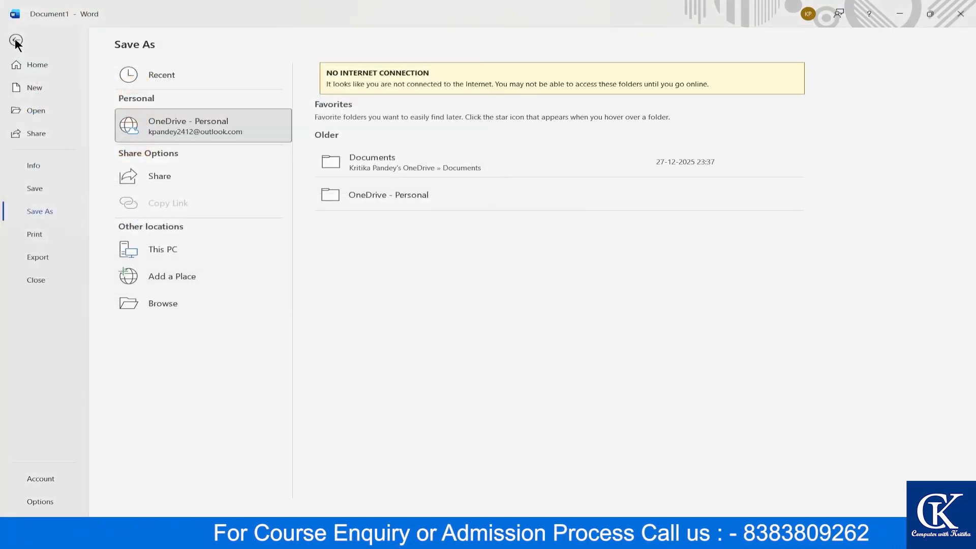
- Reopen File > Save As repeatedly until the OneDrive - Personal folder is listed
left_click(16, 41)
left_click(15, 39)
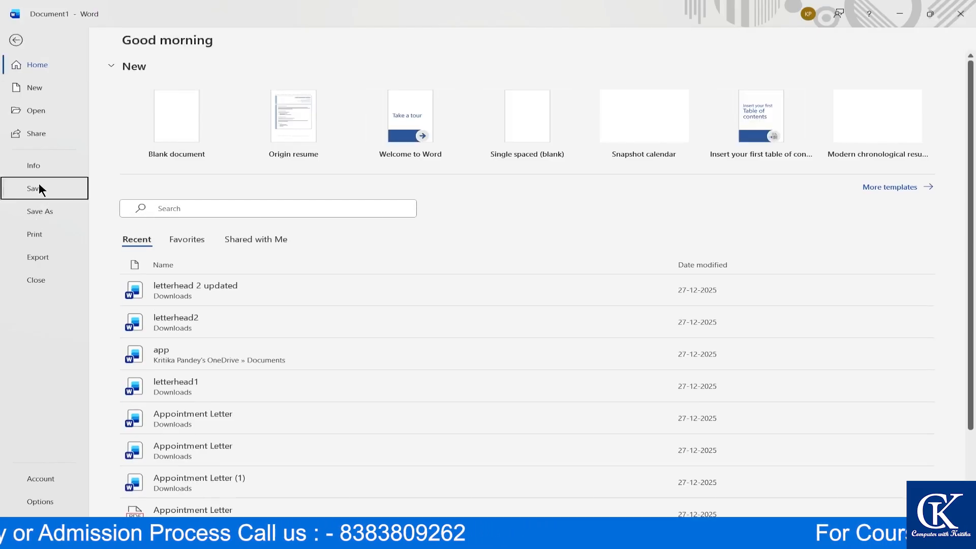
left_click(39, 184)
left_click(41, 188)
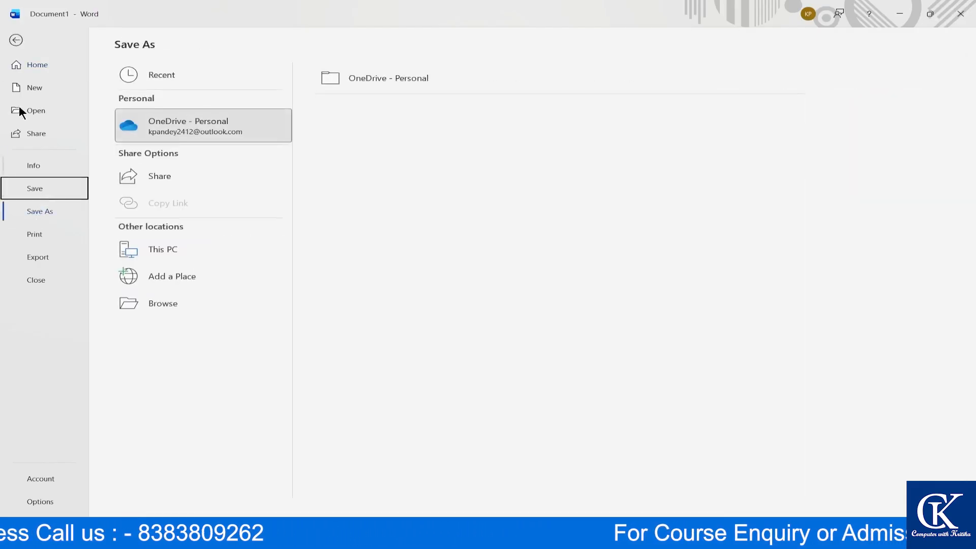
left_click(16, 41)
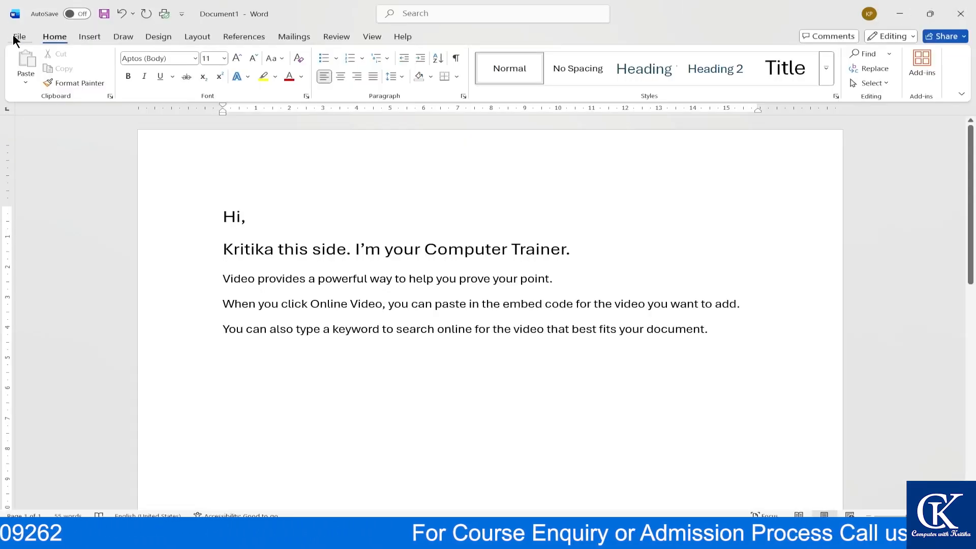
left_click(19, 37)
left_click(38, 188)
left_click(39, 187)
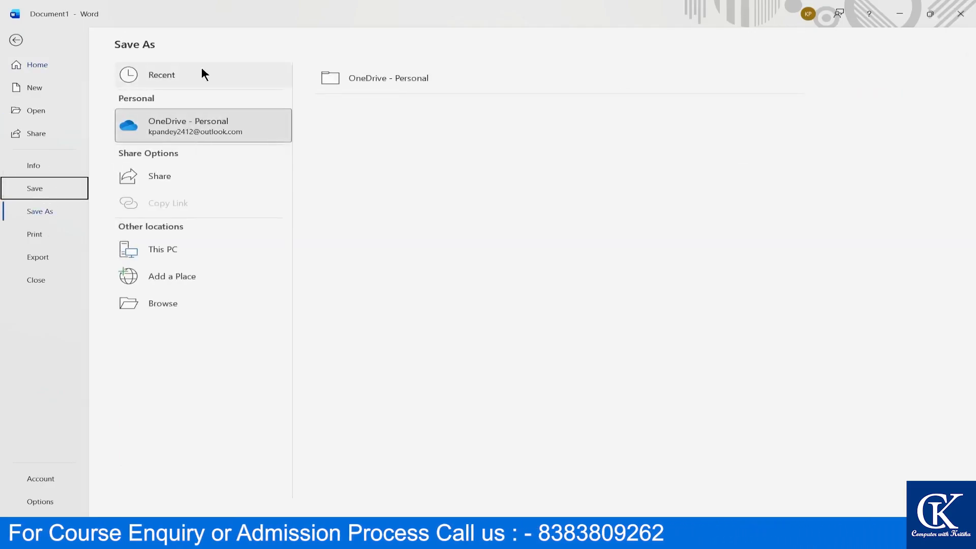
- Browse into the OneDrive - Personal folder, cancel that dialog, and switch to This PC
left_click(406, 78)
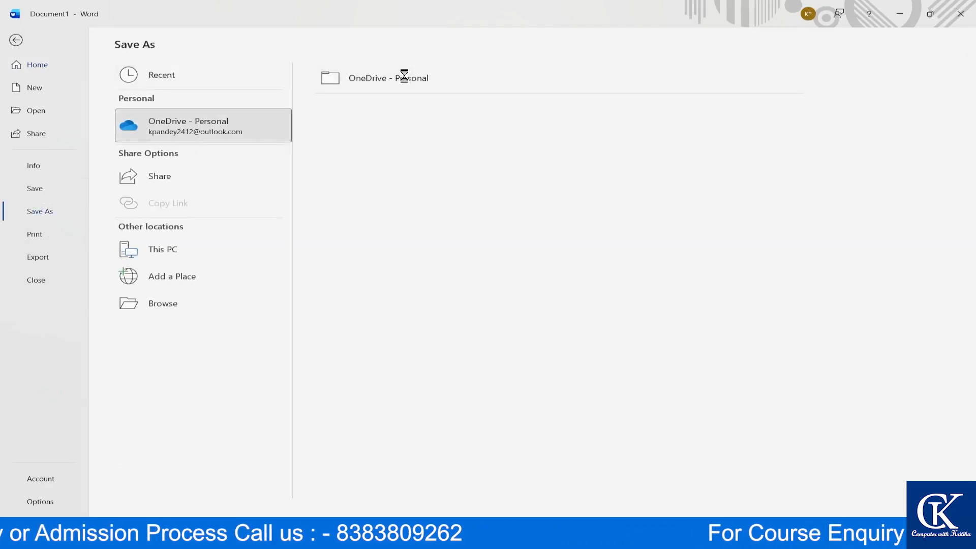
left_click(177, 192)
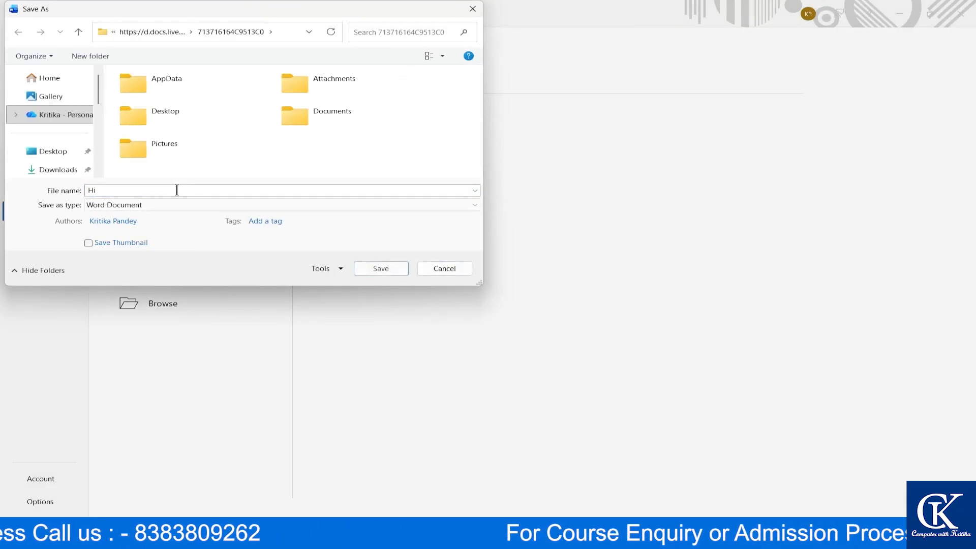
left_click(457, 271)
left_click(137, 252)
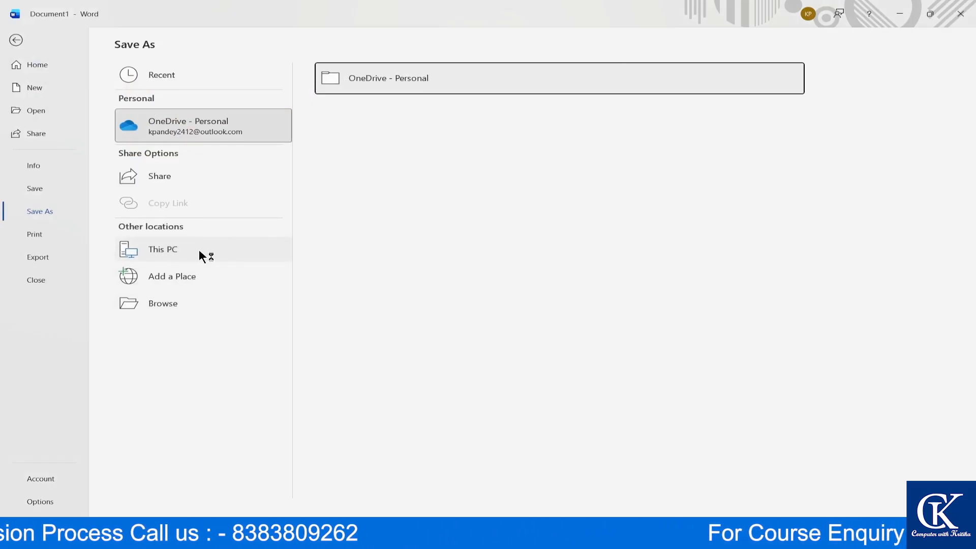
- Start browsing for a save folder, then cancel back to This PC's recent folders
left_click(175, 304)
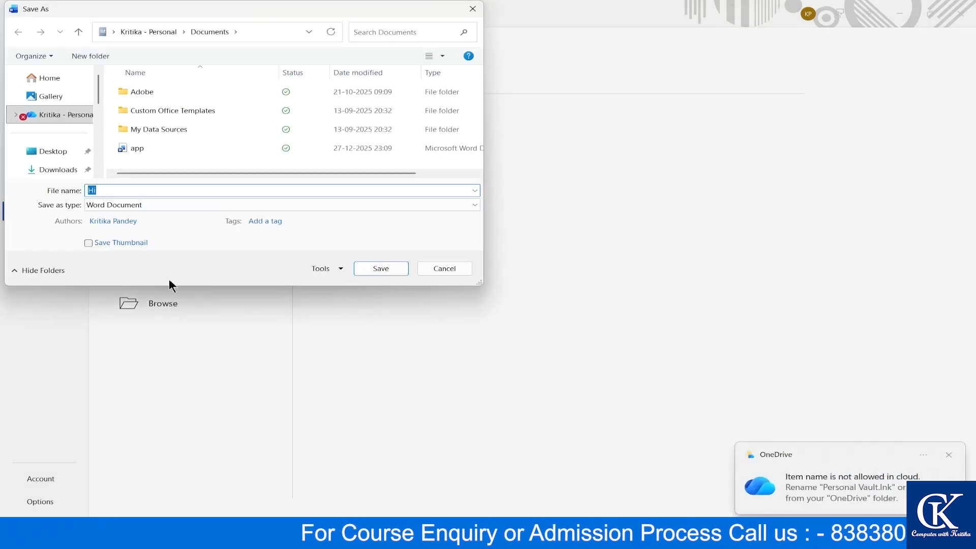
scroll(66, 129, "down", 5)
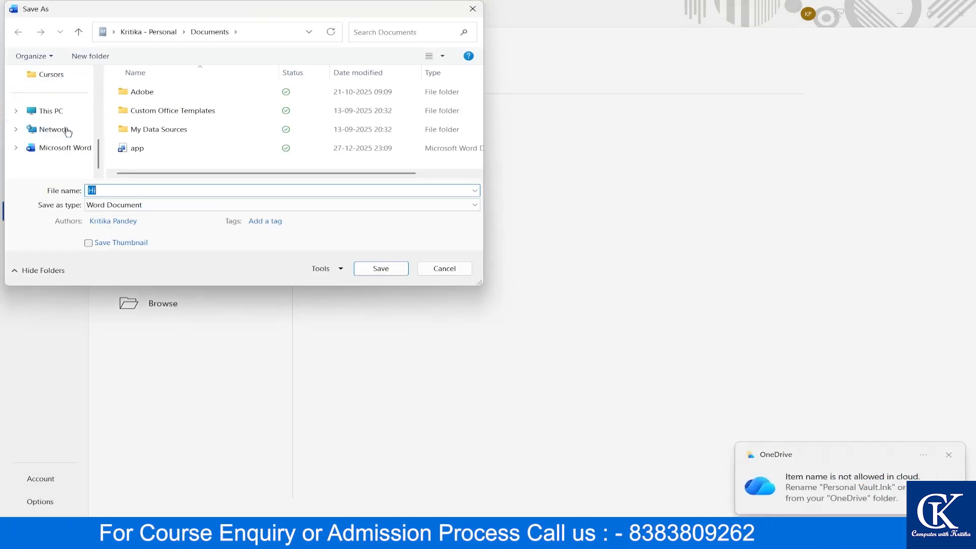
scroll(69, 133, "up", 6)
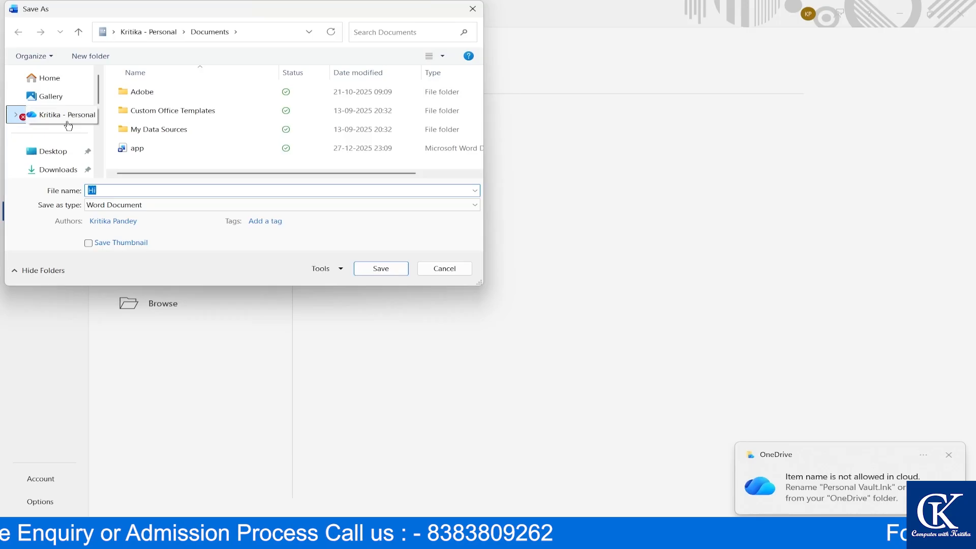
scroll(58, 130, "down", 3)
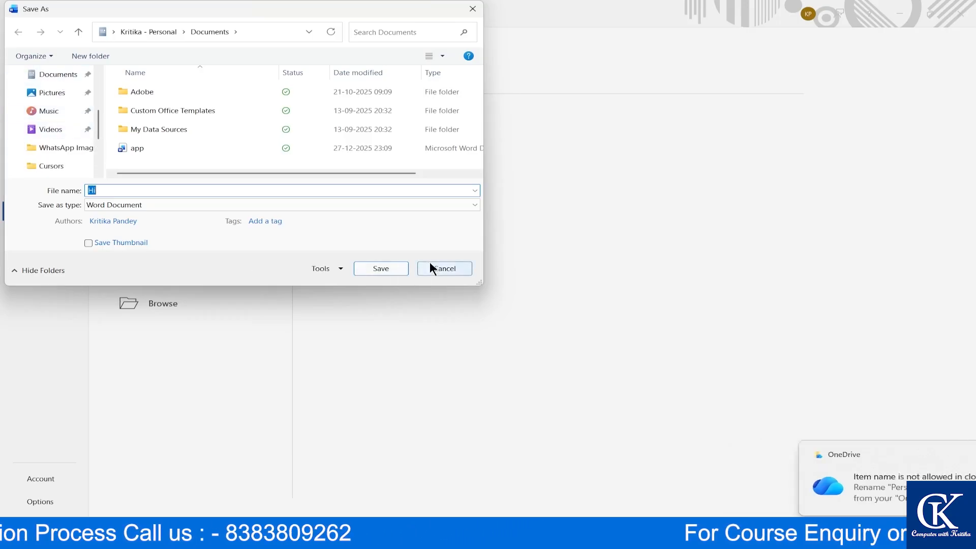
left_click(430, 264)
left_click(145, 249)
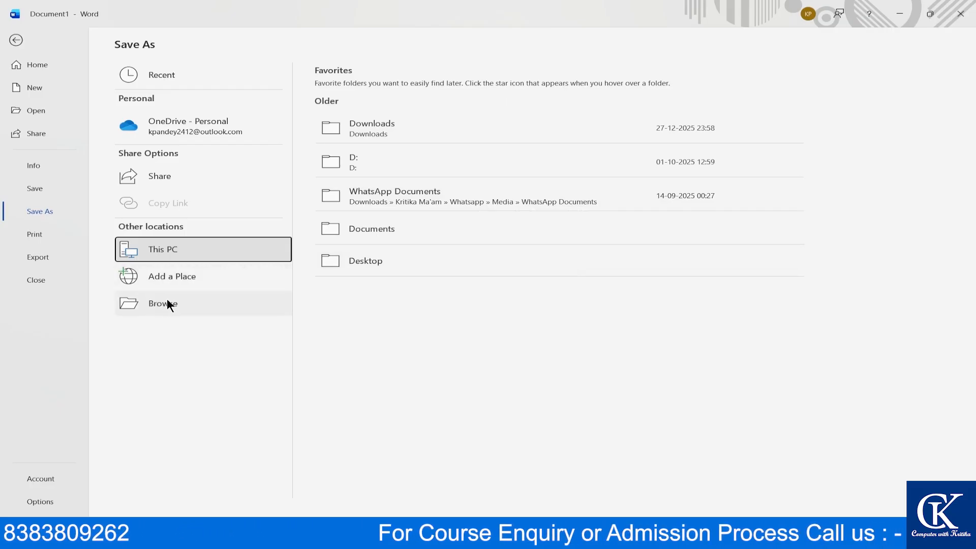
- Browse Home, Gallery, OneDrive, Downloads and Documents, then pick Desktop as the save folder
left_click(201, 248)
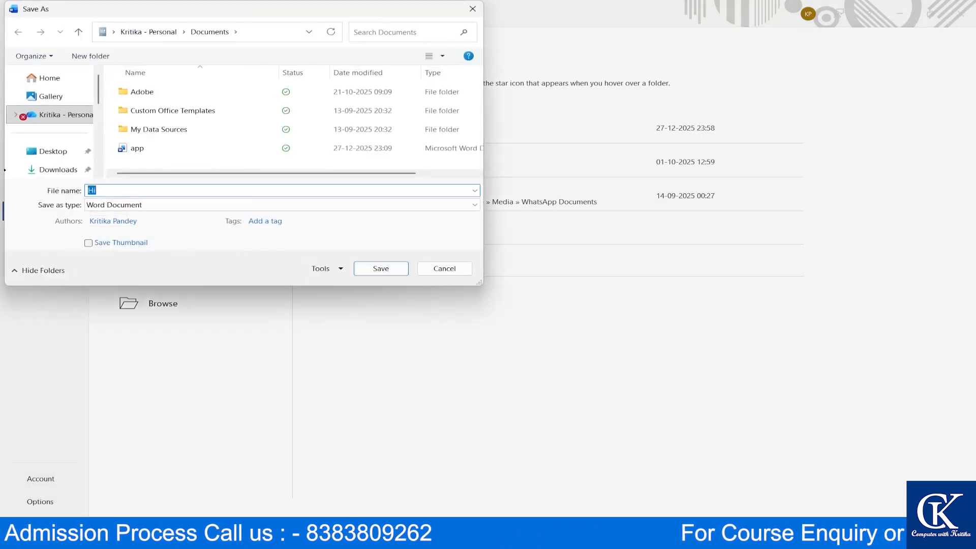
left_click(66, 79)
left_click(71, 97)
left_click(61, 114)
scroll(61, 133, "down", 1)
left_click(63, 111)
left_click(58, 129)
scroll(65, 142, "down", 2)
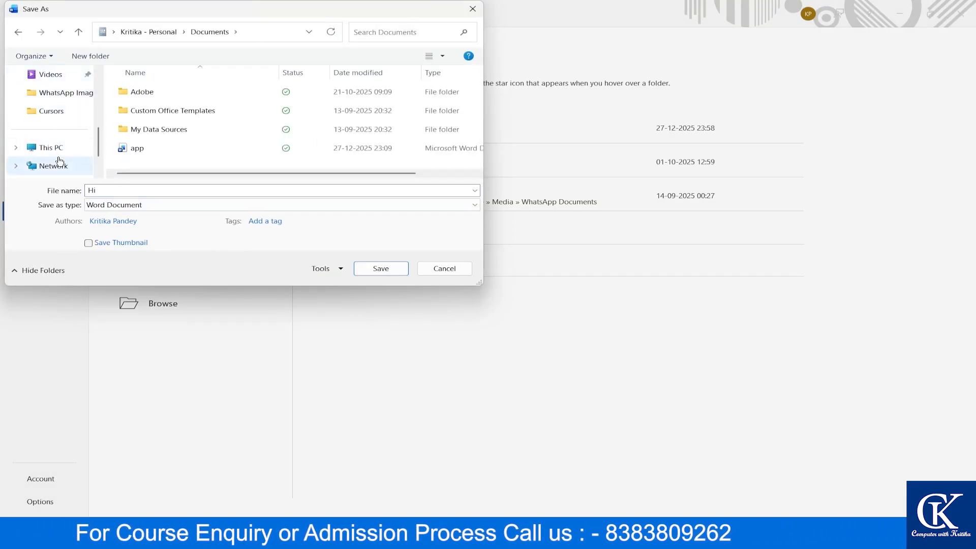
scroll(61, 163, "down", 2)
scroll(65, 138, "up", 5)
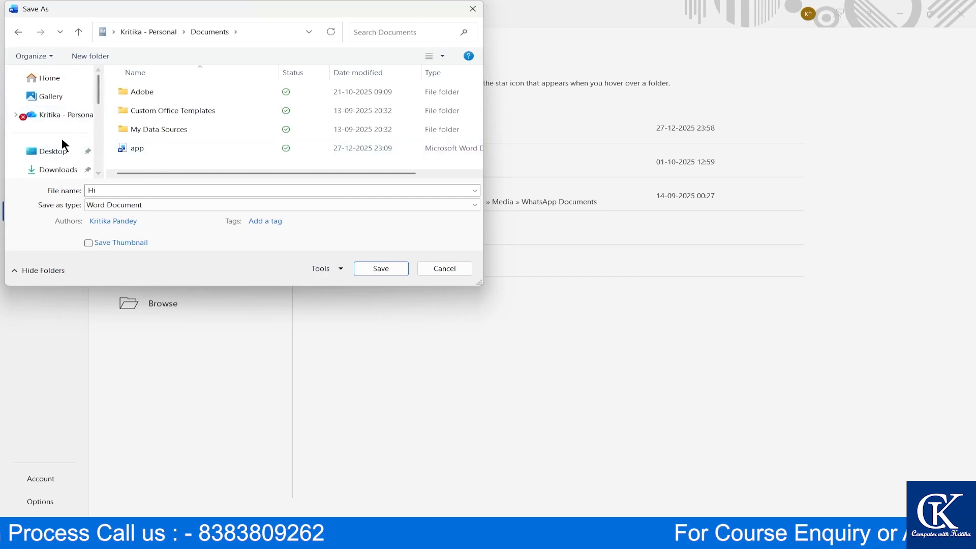
left_click(59, 153)
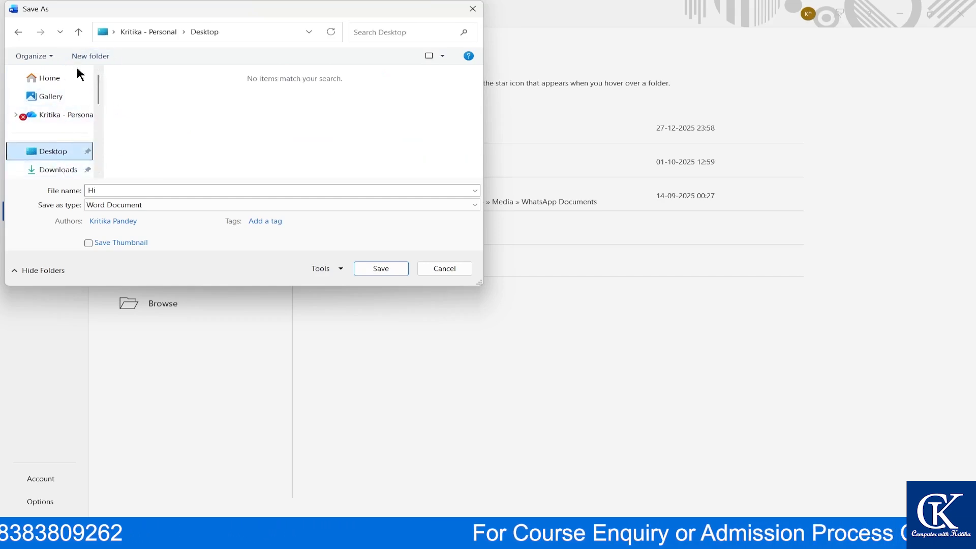
- Name the file 'word tutorial', keep the Word Document format, and save it
left_click(103, 190)
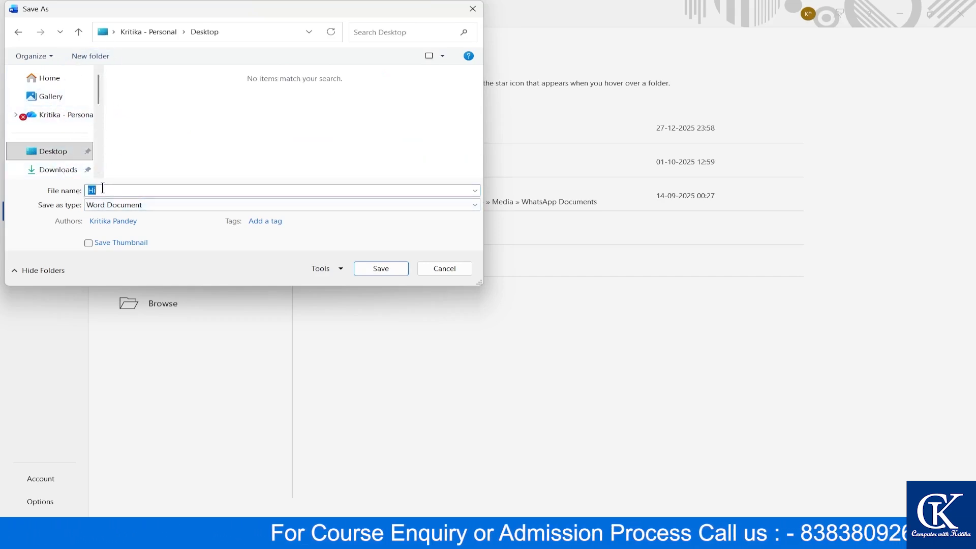
type("word")
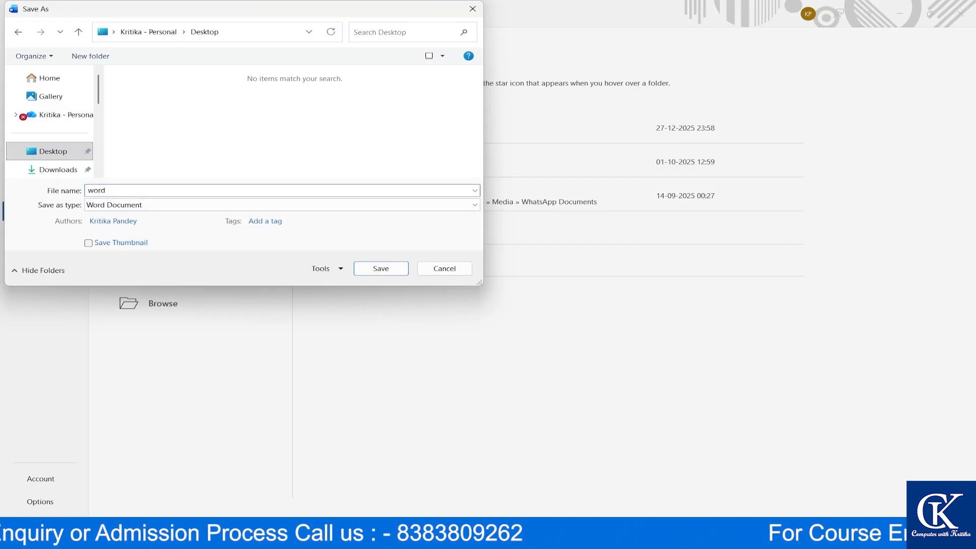
type(" tu")
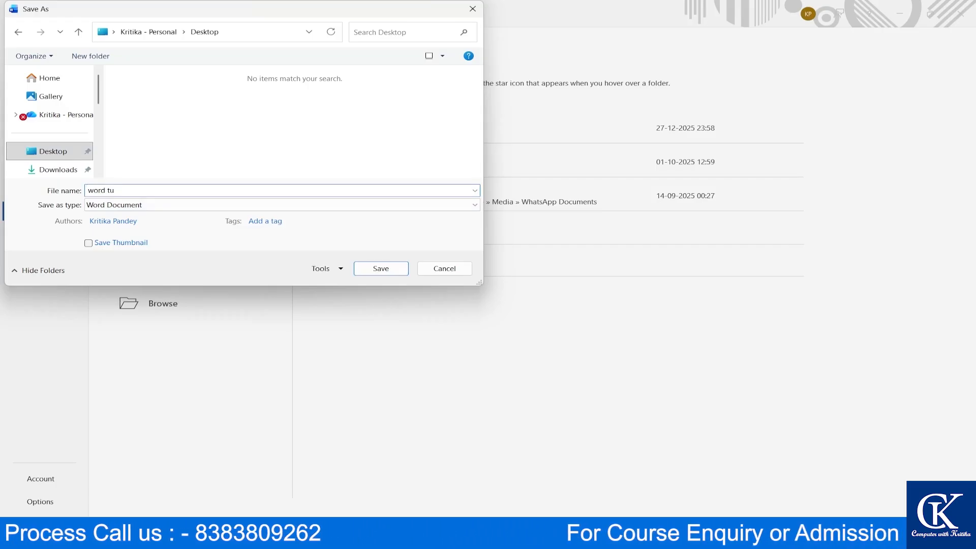
type("torial")
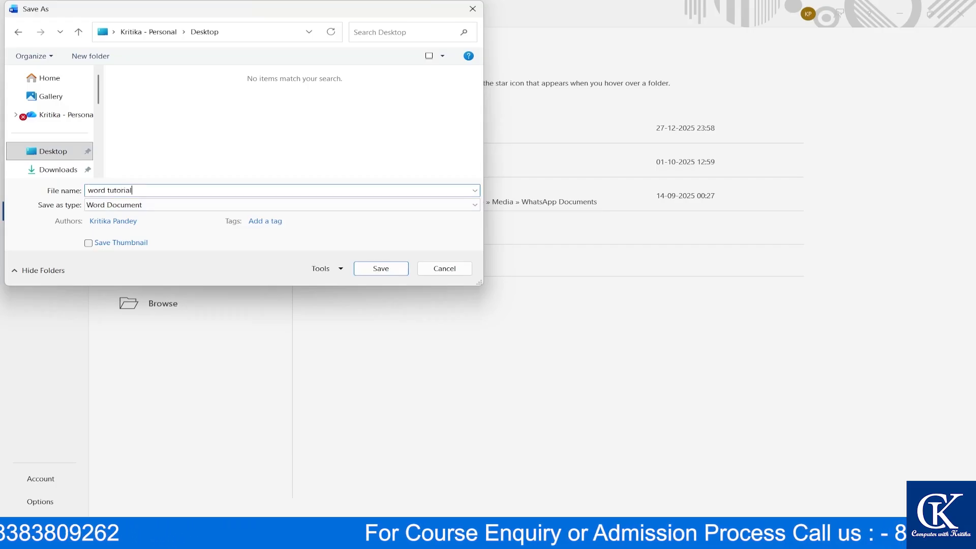
left_click(138, 205)
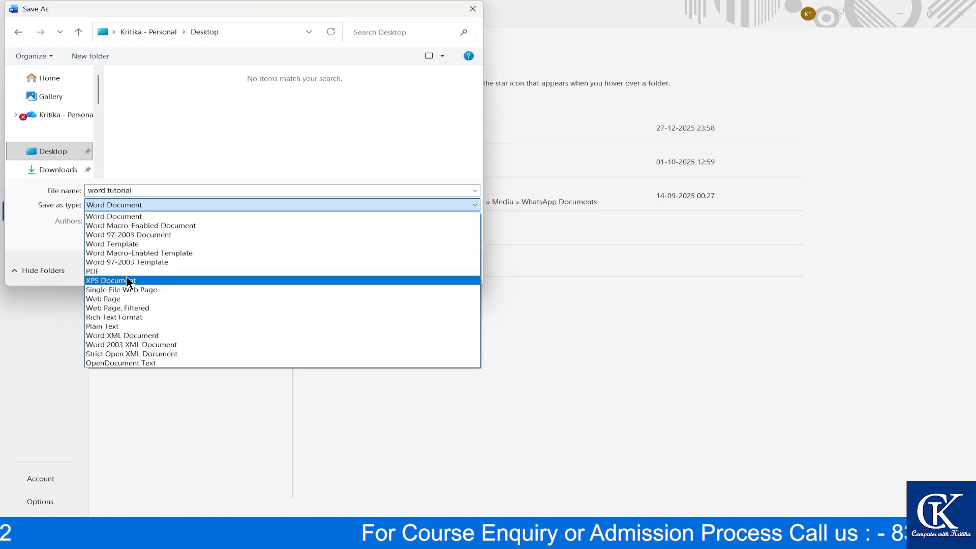
left_click(143, 214)
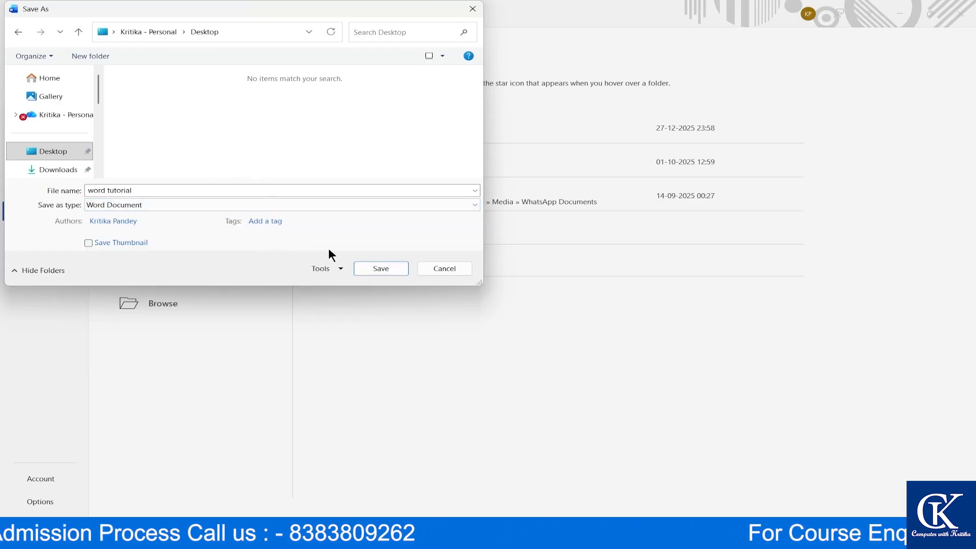
left_click(380, 268)
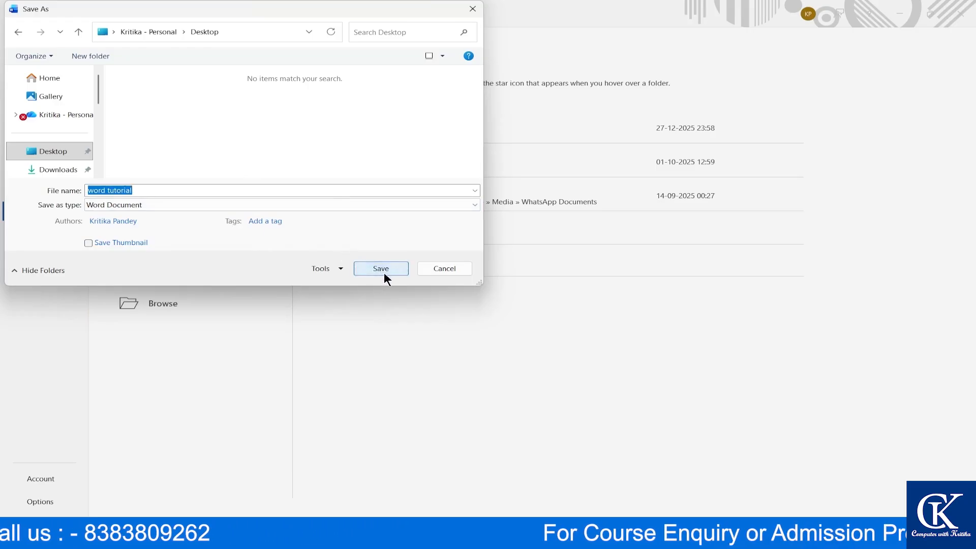
left_click(383, 267)
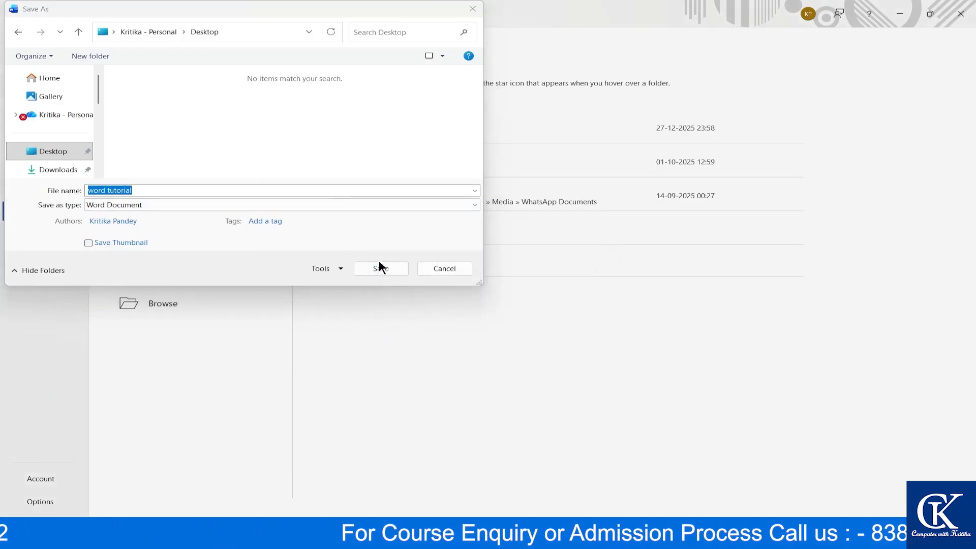
left_click(381, 268)
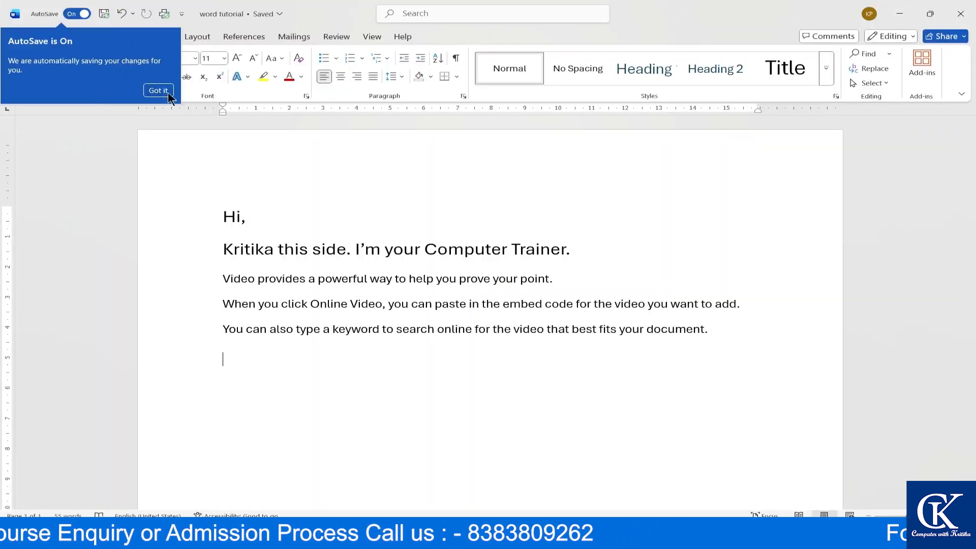
- Dismiss the AutoSave notice, create a new blank document with Ctrl+N, then close it
left_click(158, 90)
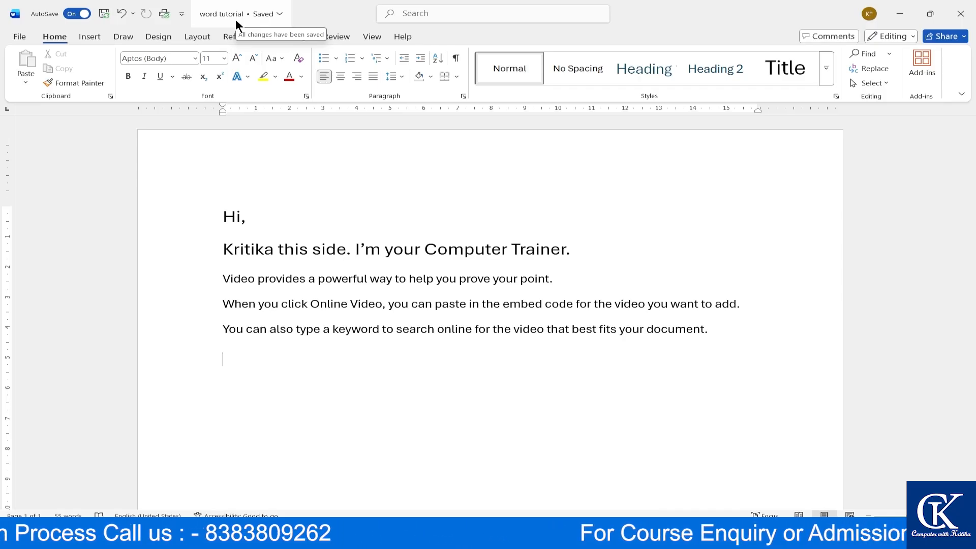
key("ctrl+n")
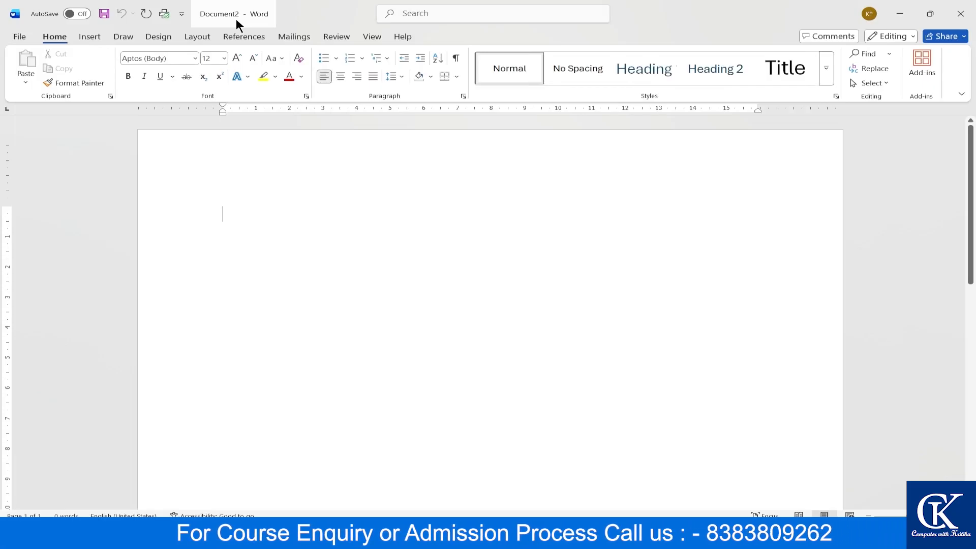
left_click(961, 13)
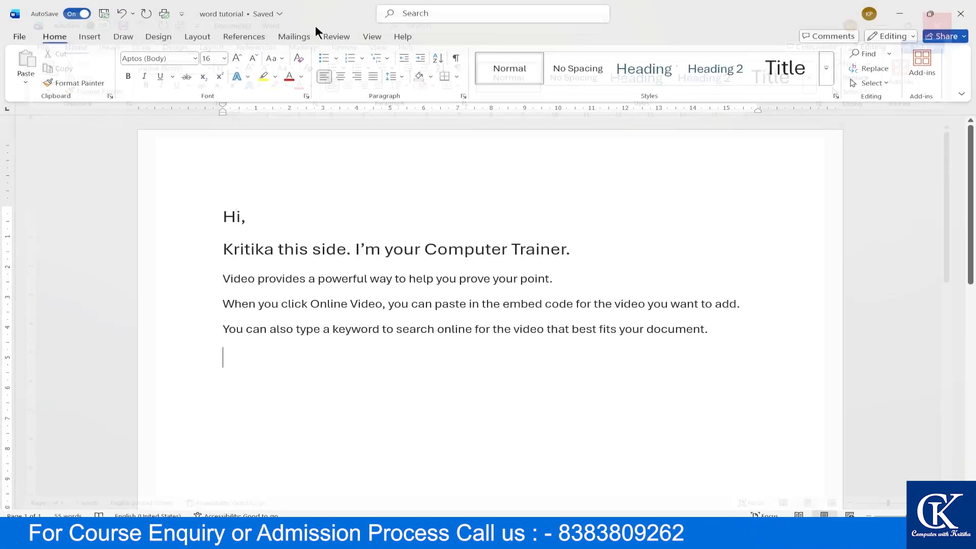
- Create a blank document from File > New, close it, and open another with Ctrl+N
left_click(16, 36)
left_click(17, 39)
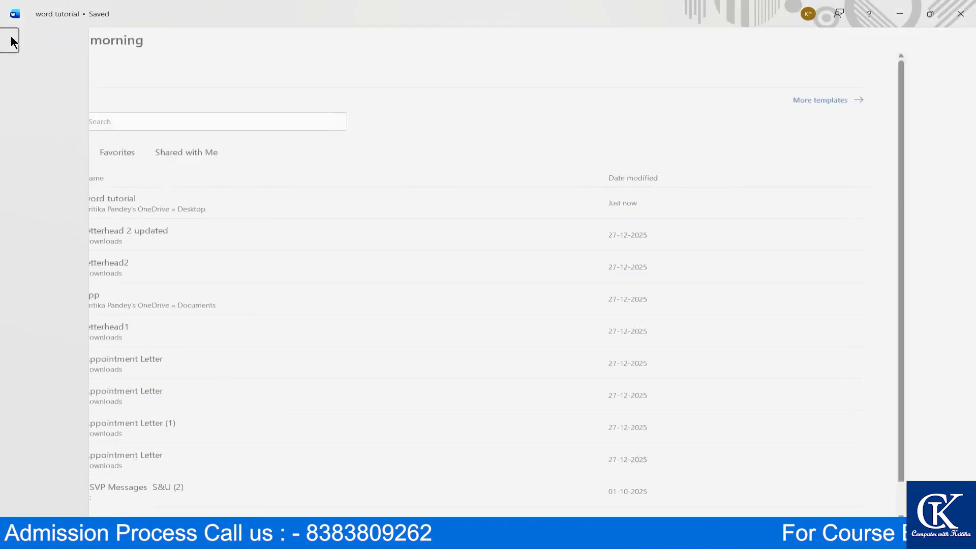
left_click(17, 38)
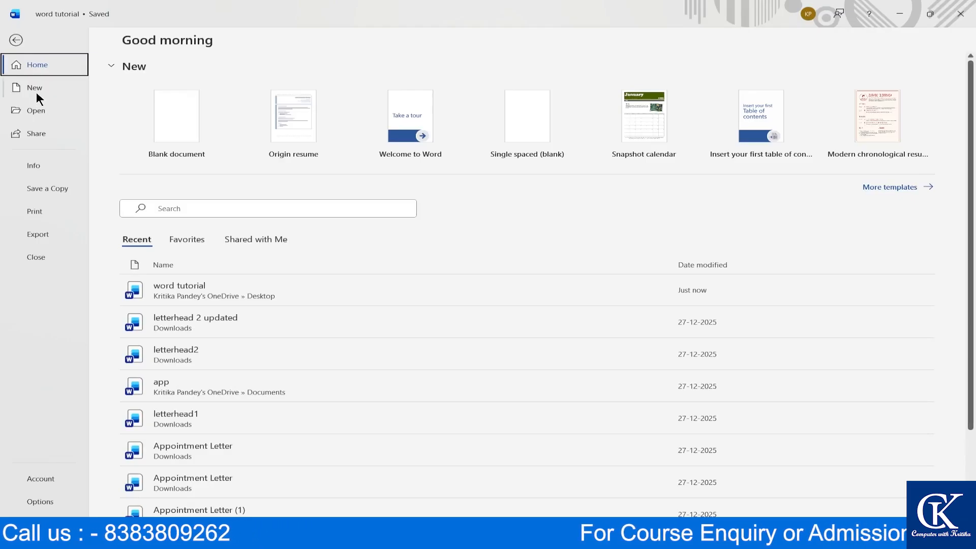
left_click(36, 90)
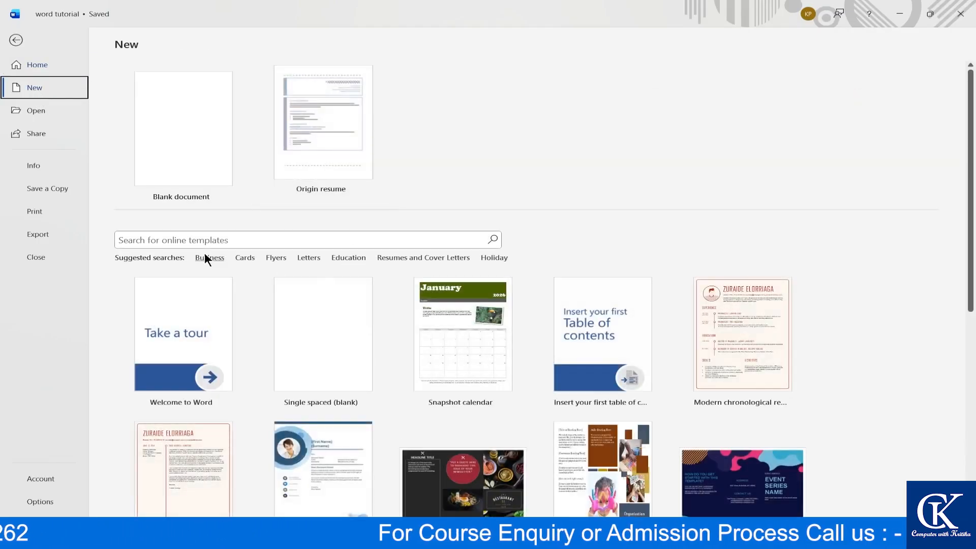
left_click(177, 165)
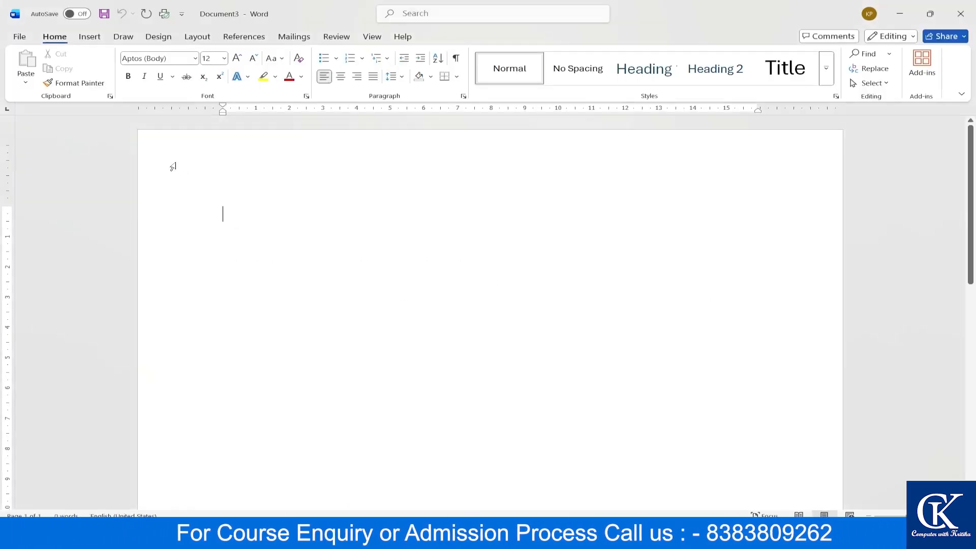
left_click(961, 14)
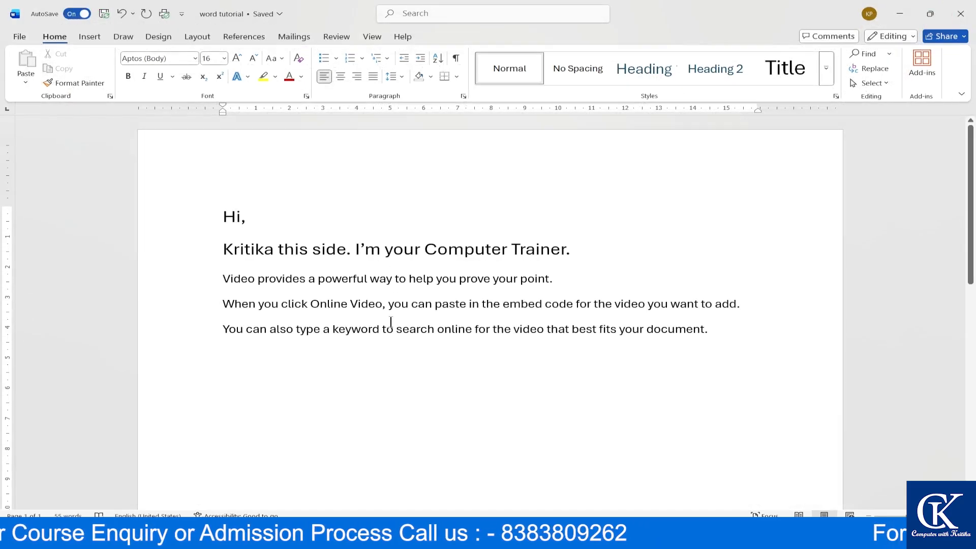
key("ctrl+n")
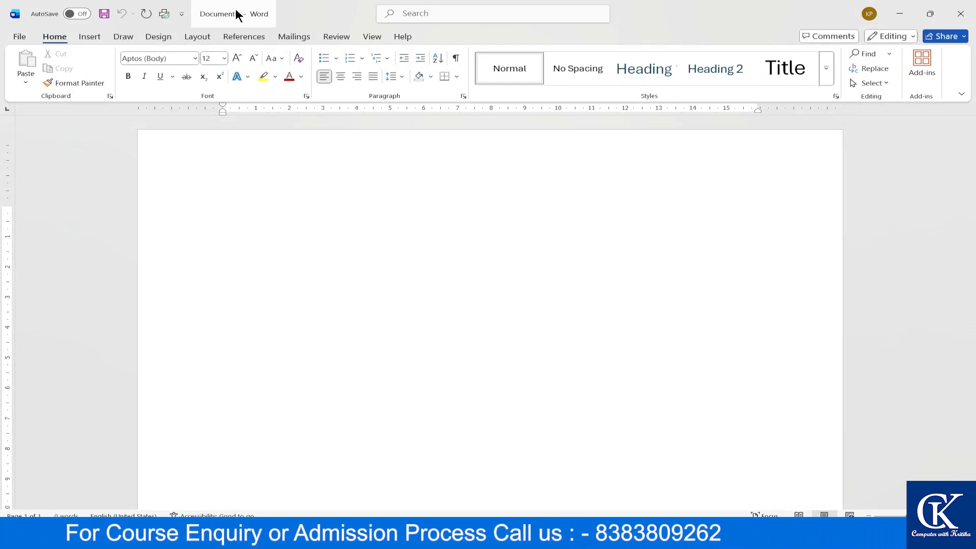
- Save the blank document as 'word 2' in the Downloads folder on This PC
left_click(18, 37)
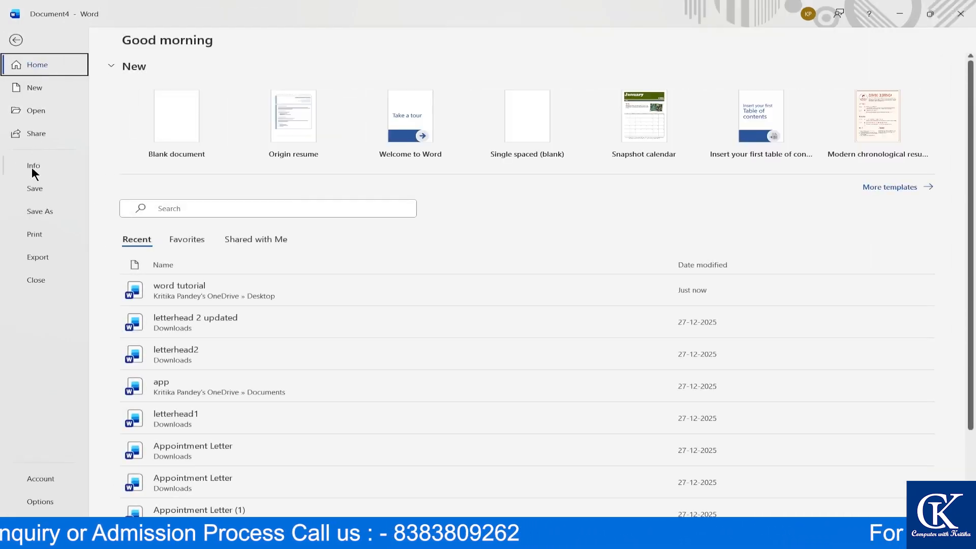
left_click(16, 38)
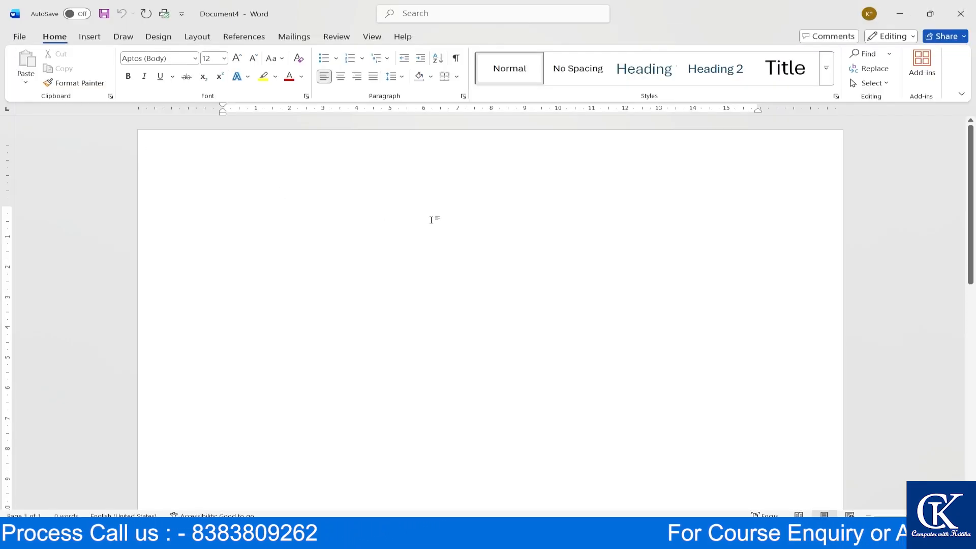
key("ctrl+s")
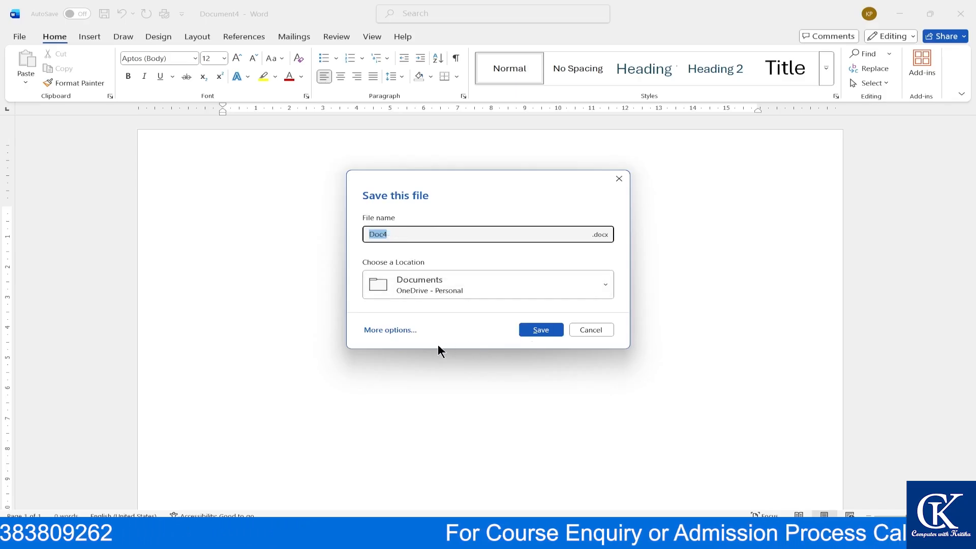
left_click(389, 330)
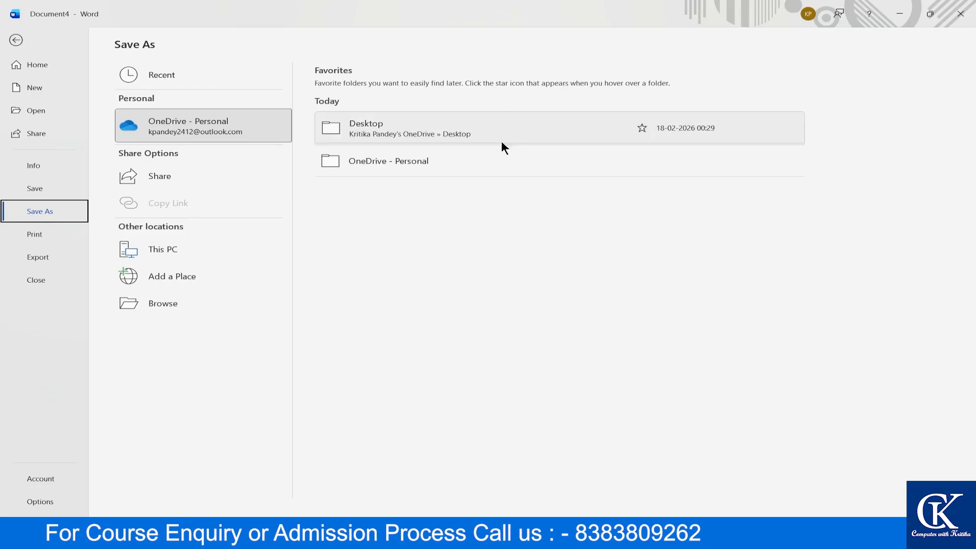
double_click(155, 249)
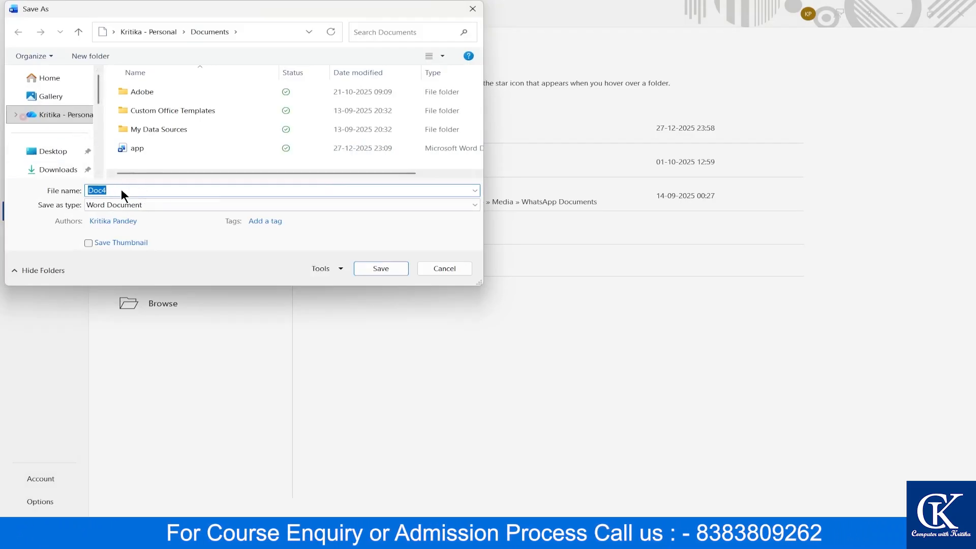
type("word 2")
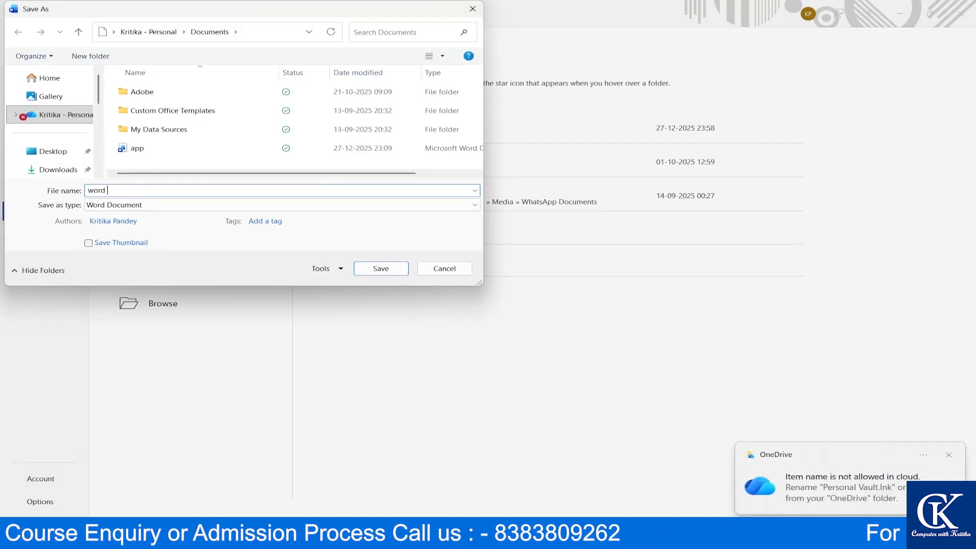
left_click(55, 169)
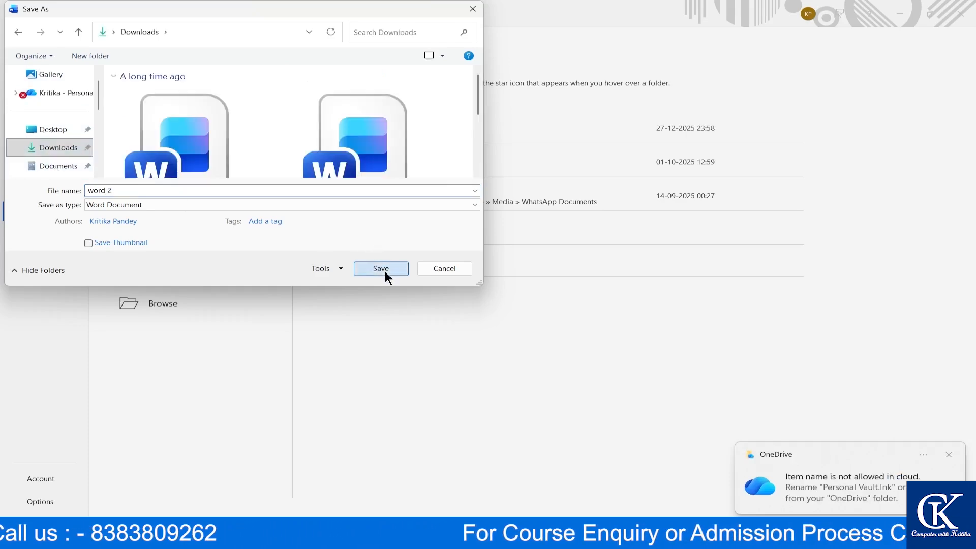
left_click(385, 270)
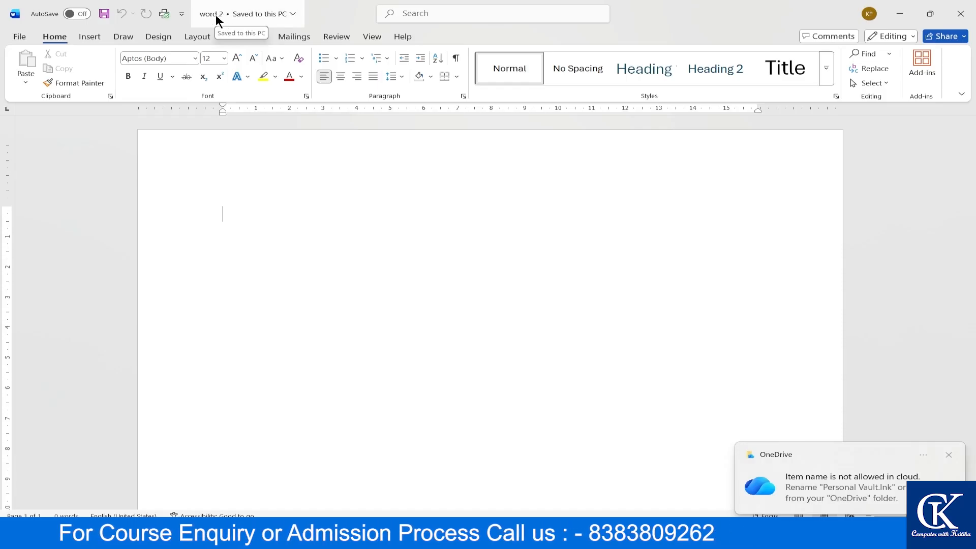
- Close the word 2 document and return to word tutorial
left_click(961, 13)
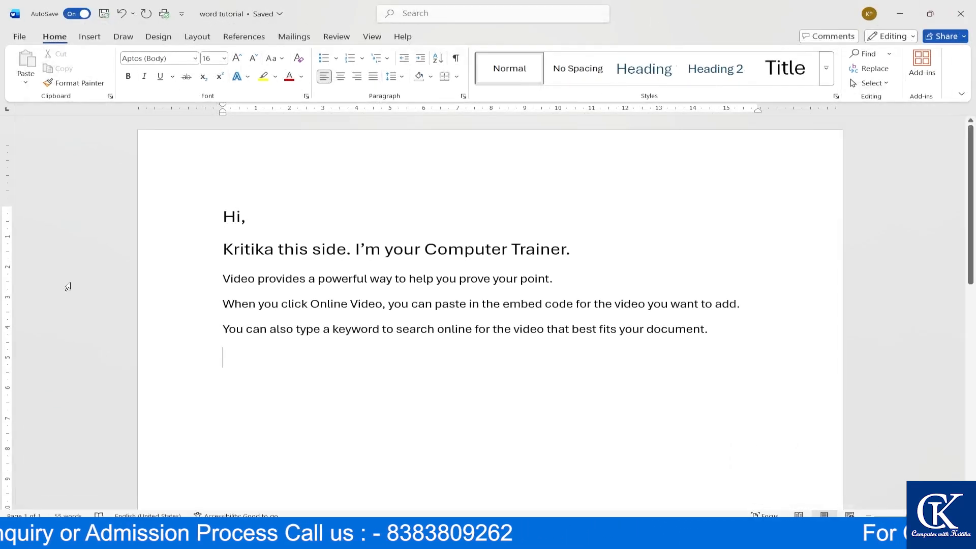
left_click(15, 37)
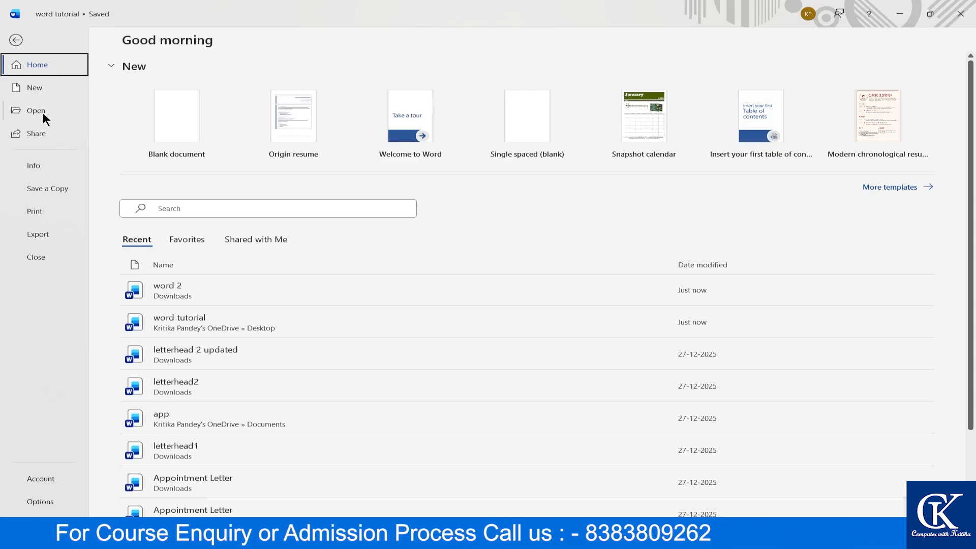
left_click(19, 39)
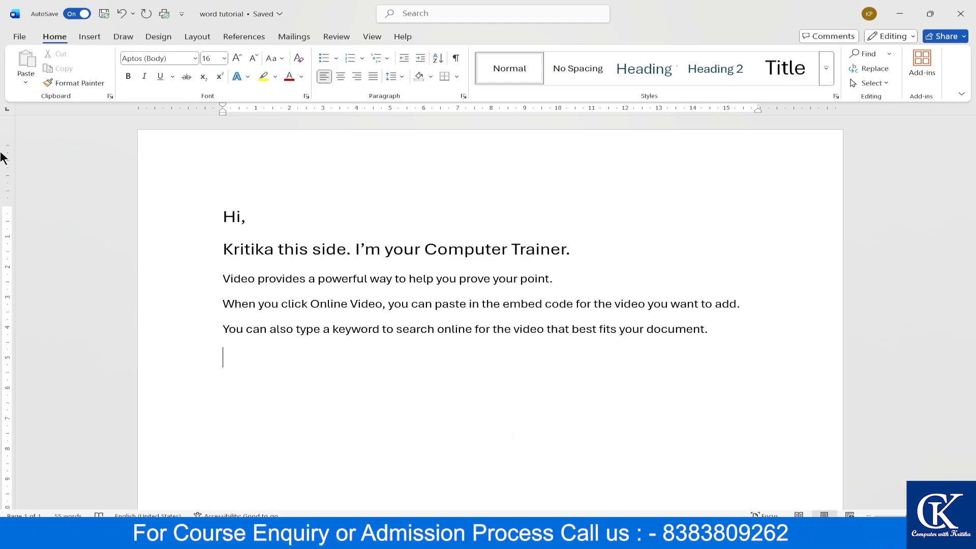
- Reopen word 2 from the Open page's document list, then close it again
key("ctrl+o")
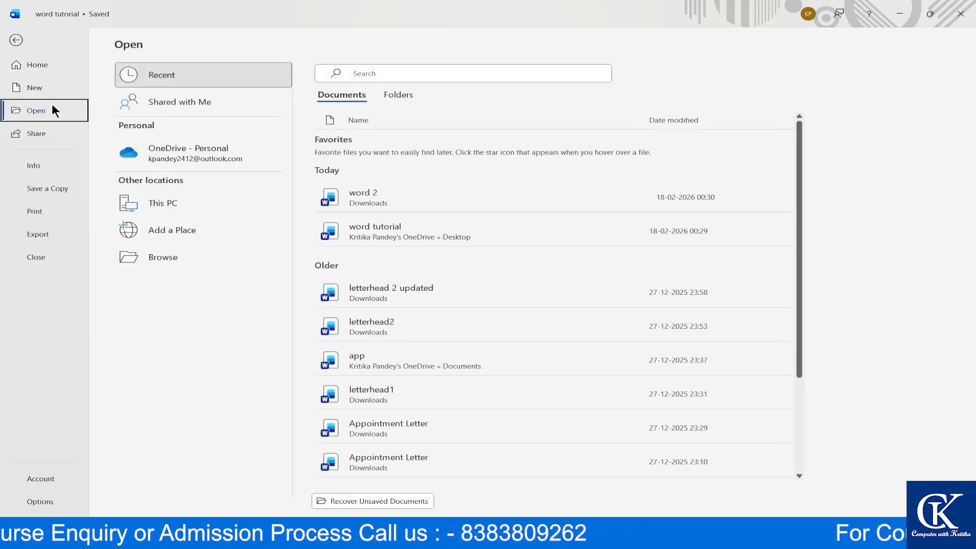
left_click(16, 40)
left_click(15, 37)
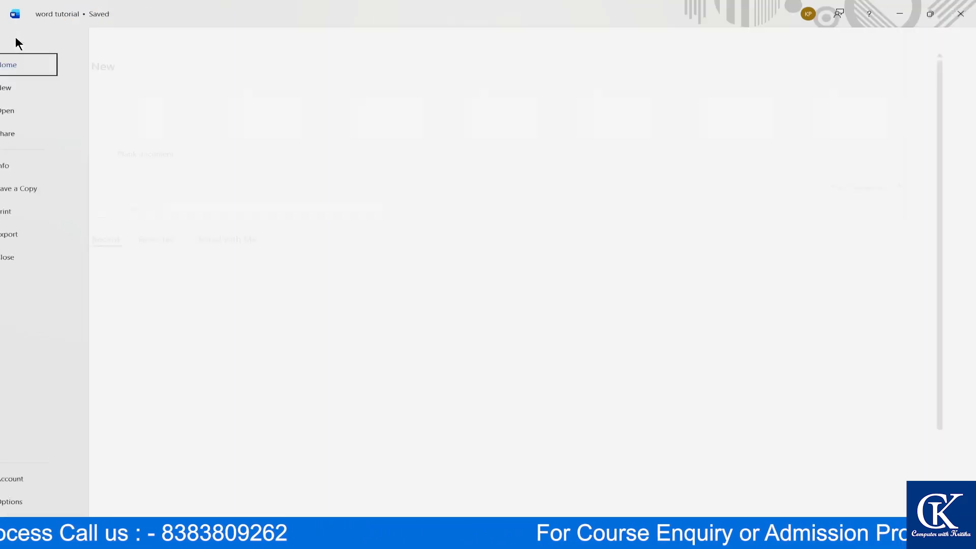
left_click(34, 112)
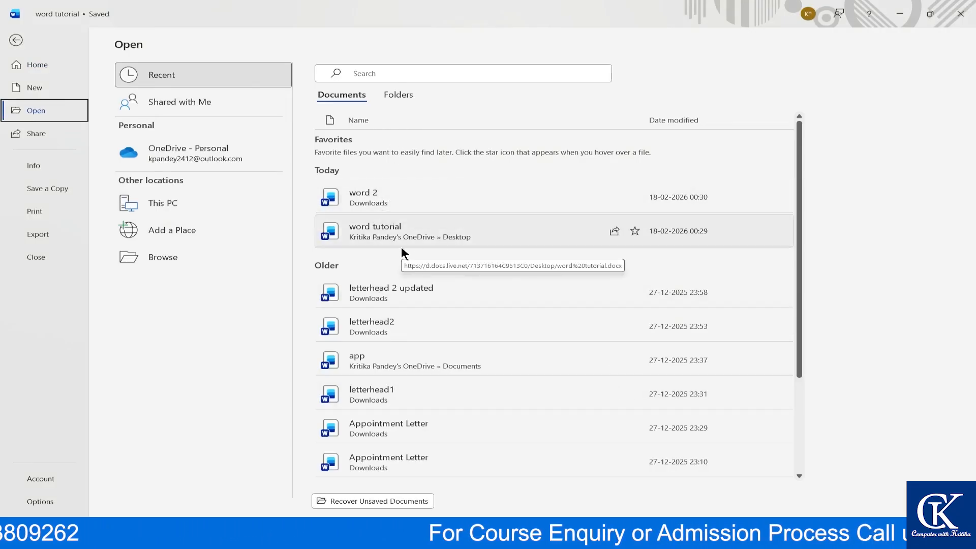
left_click(407, 194)
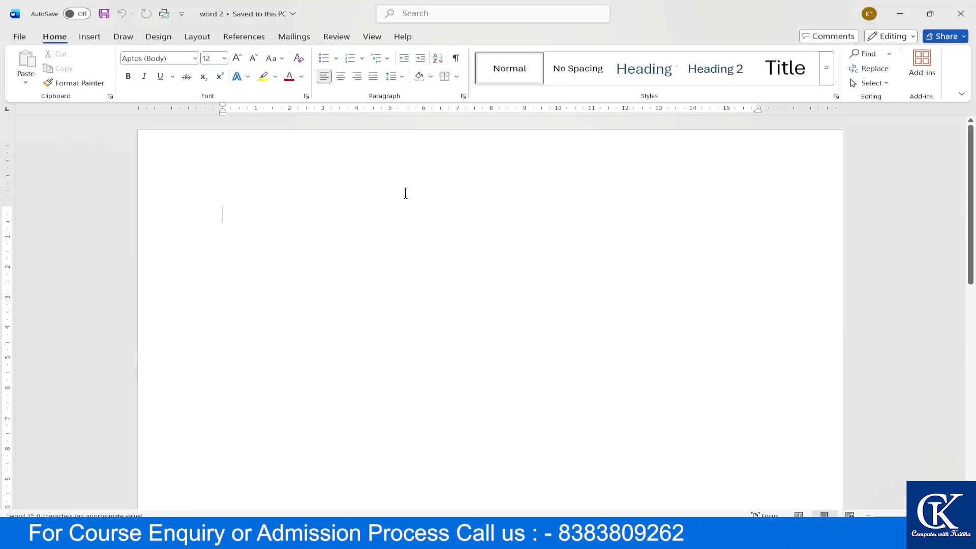
left_click(961, 14)
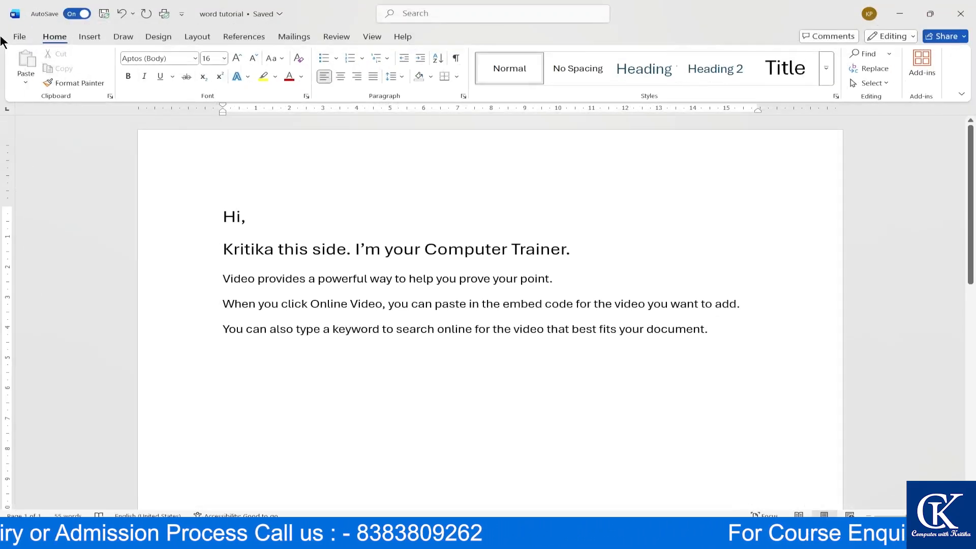
- Go to File > Open, scroll the recent files, and try searching 'app' before clearing it
left_click(18, 36)
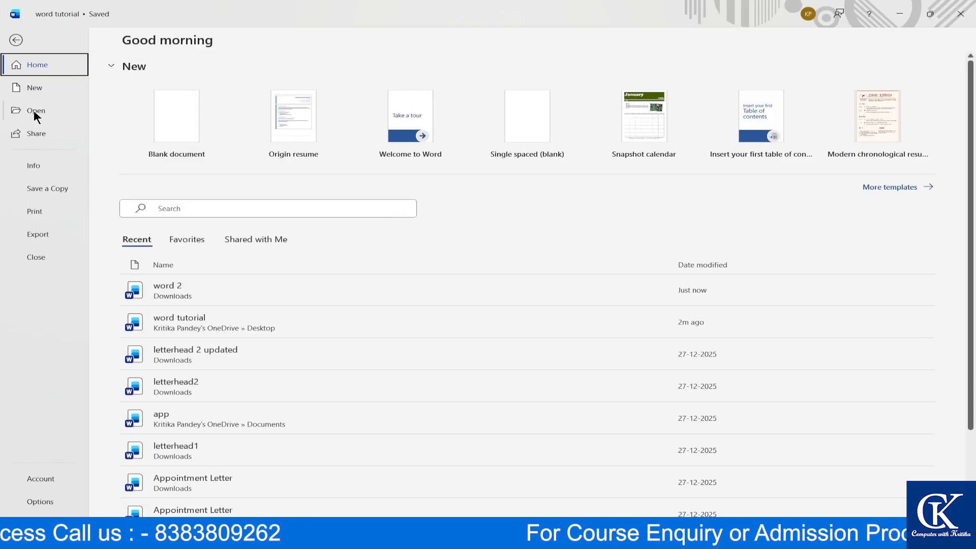
left_click(33, 110)
scroll(402, 290, "down", 2)
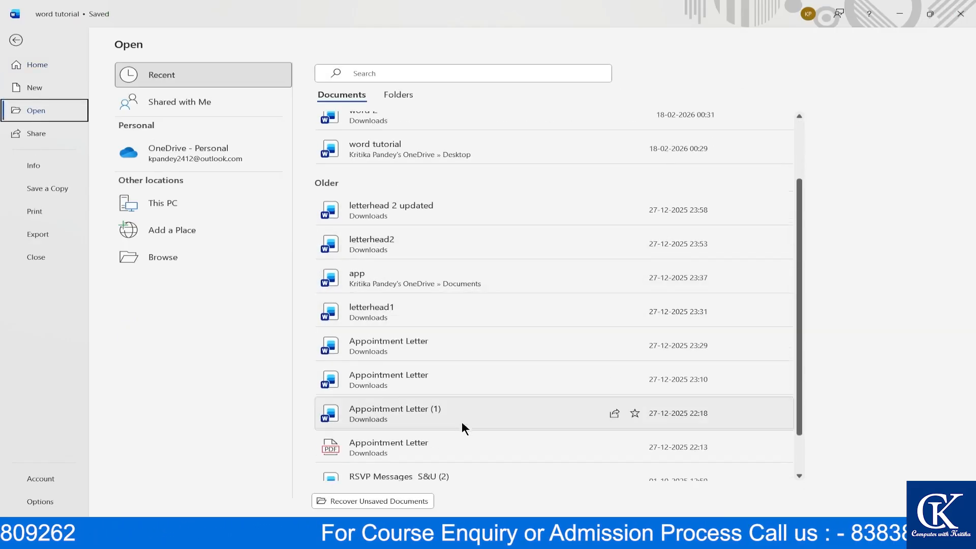
scroll(463, 419, "down", 2)
scroll(462, 418, "up", 4)
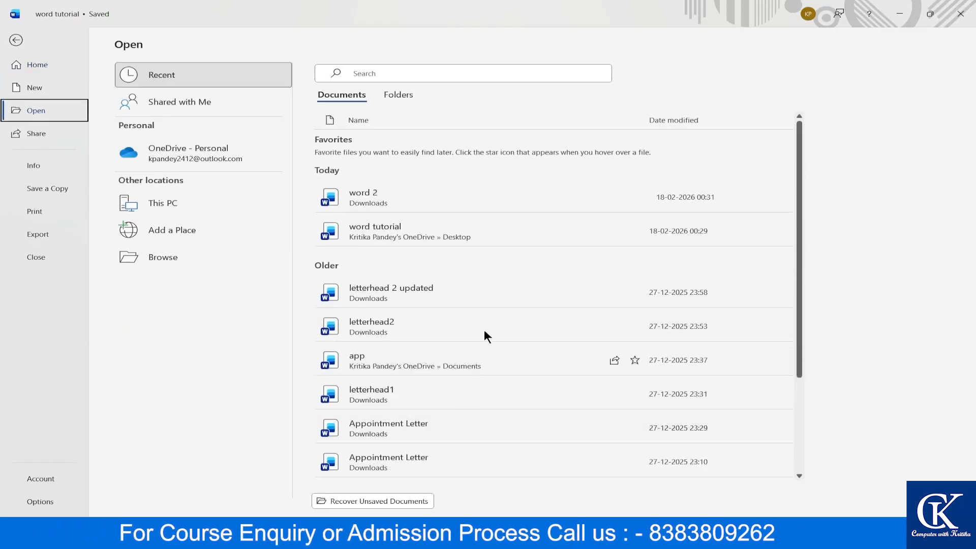
left_click(416, 71)
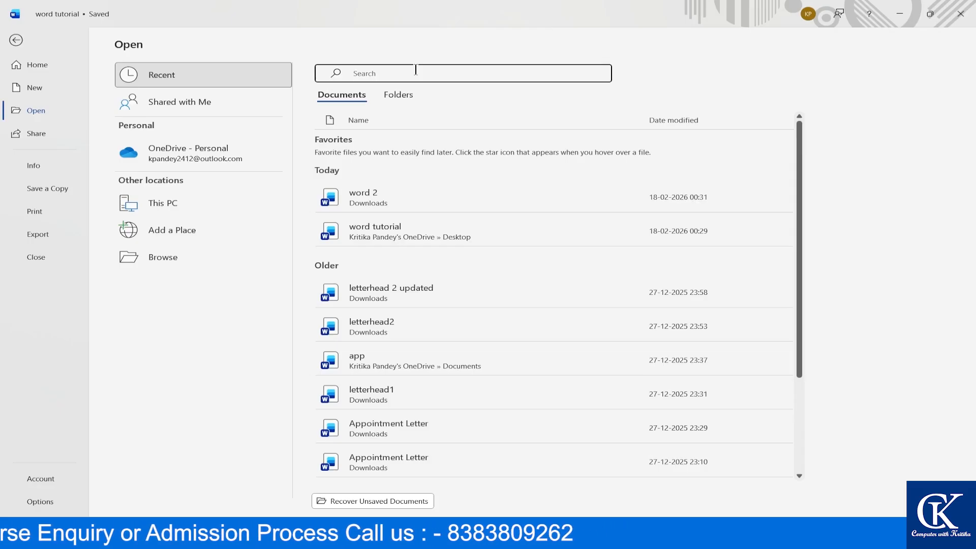
type("app")
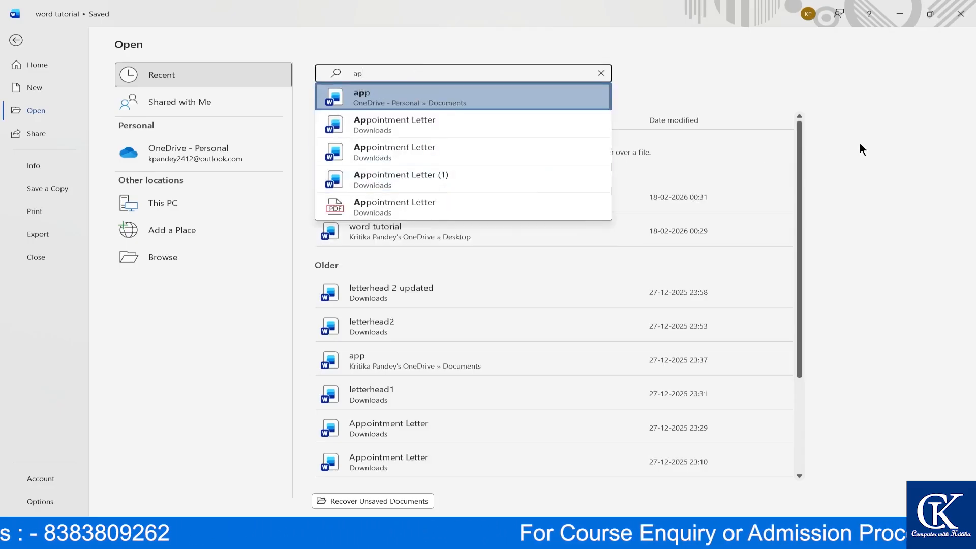
key("BackSpace")
key("BackSpace")
key("BackSpace")
key("Escape")
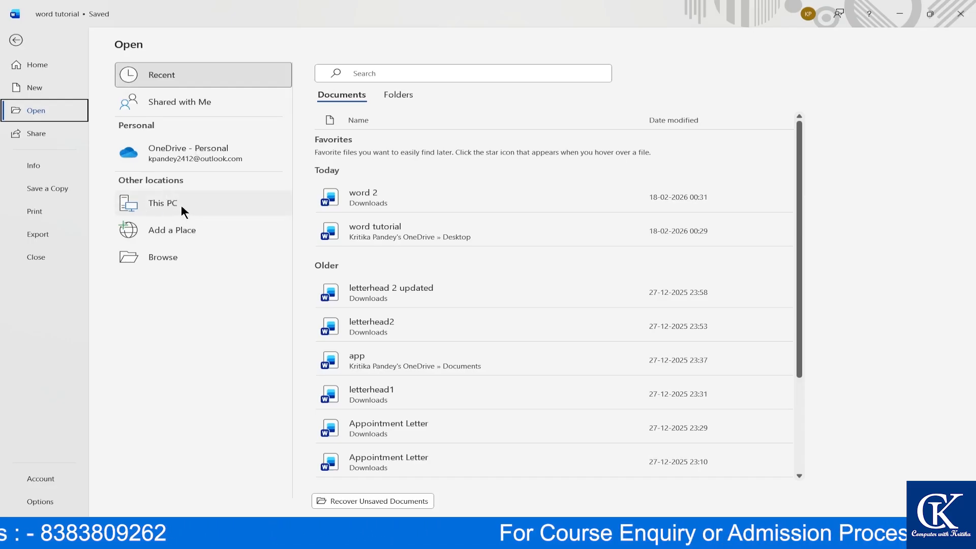
- Browse to the Downloads folder and open the word 2 file
left_click(169, 257)
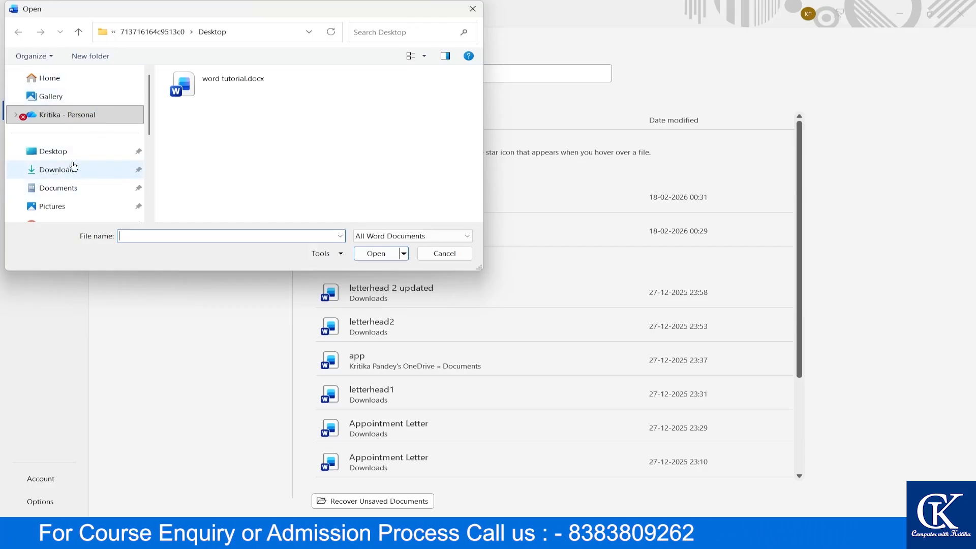
left_click(90, 169)
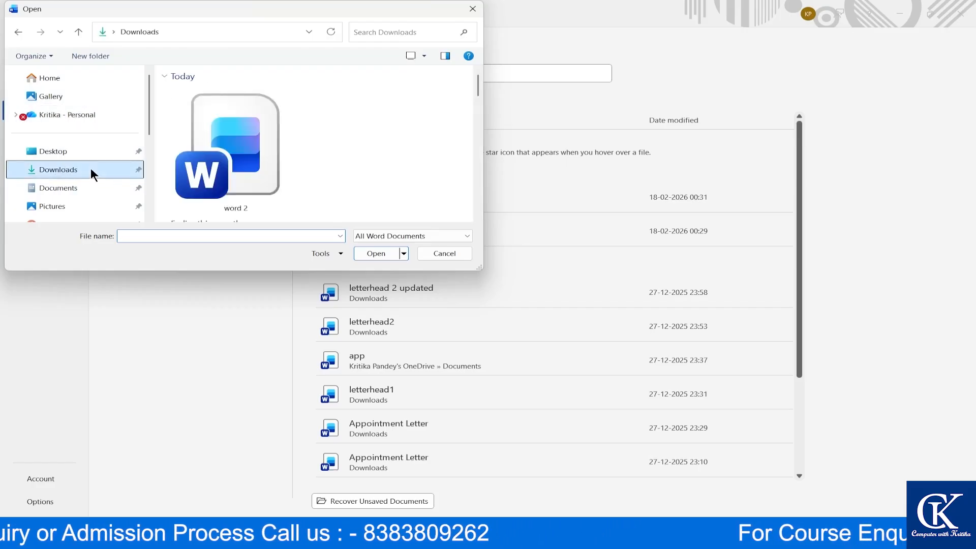
scroll(307, 133, "down", 3)
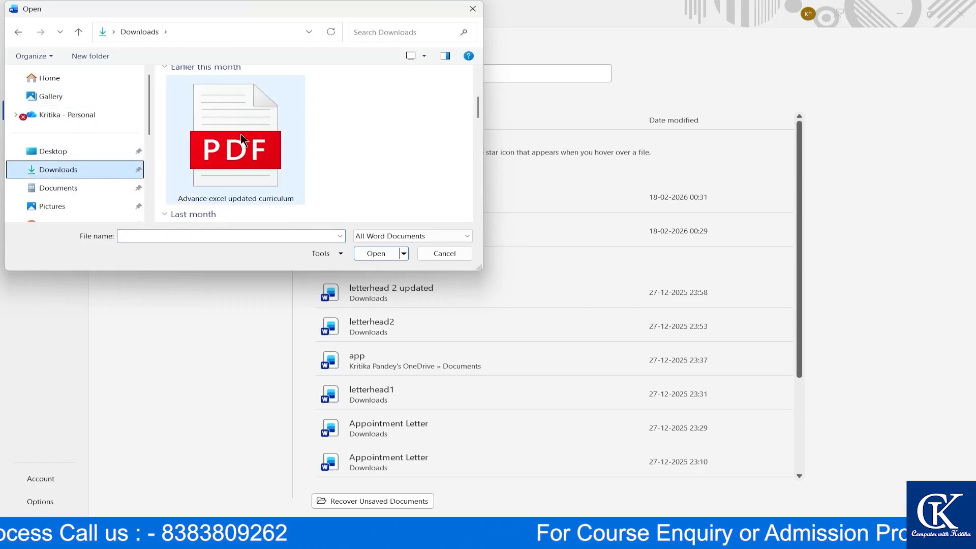
scroll(254, 167, "down", 2)
scroll(282, 158, "up", 2)
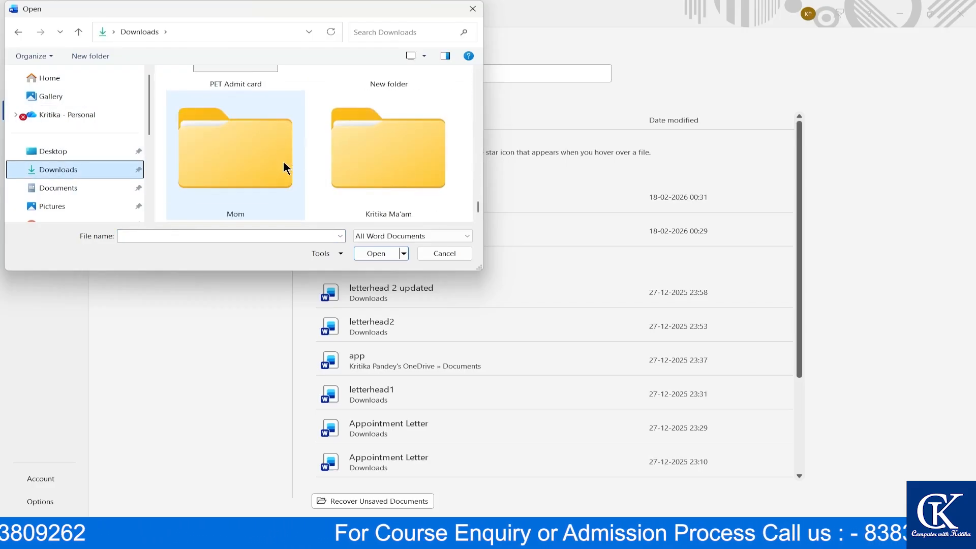
scroll(282, 160, "up", 3)
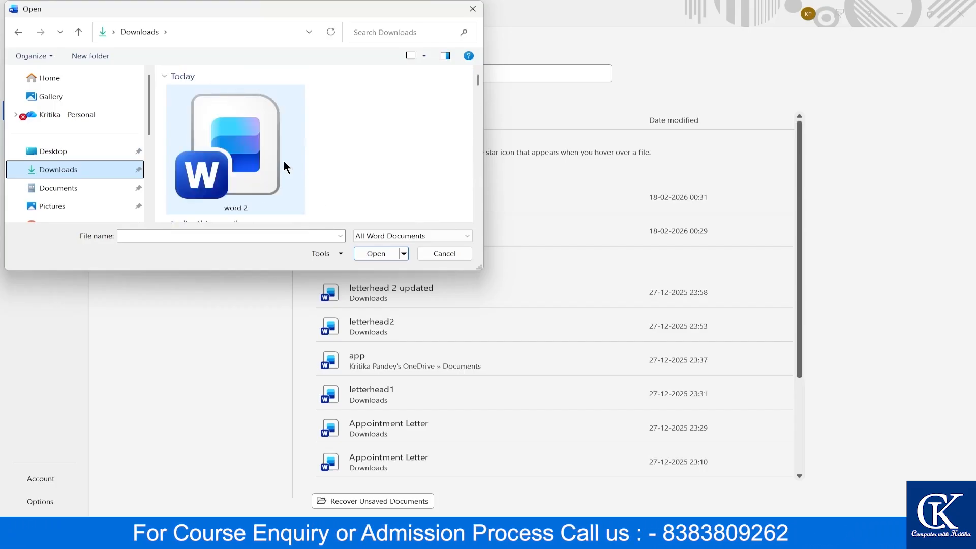
left_click(259, 133)
left_click(382, 255)
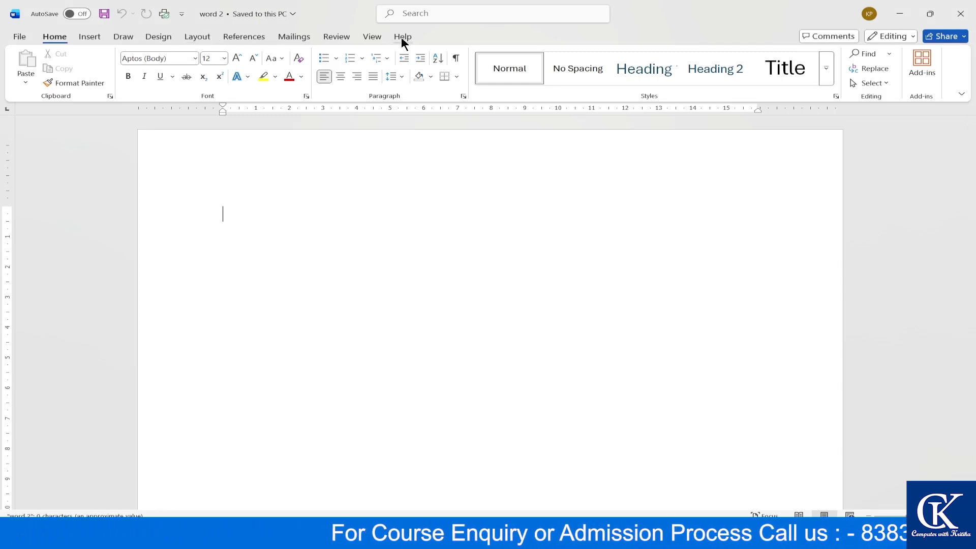
- Type 'Second file' in word 2, save and close it, then type 'kujdnfkrykjk' in word tutorial
type("Second")
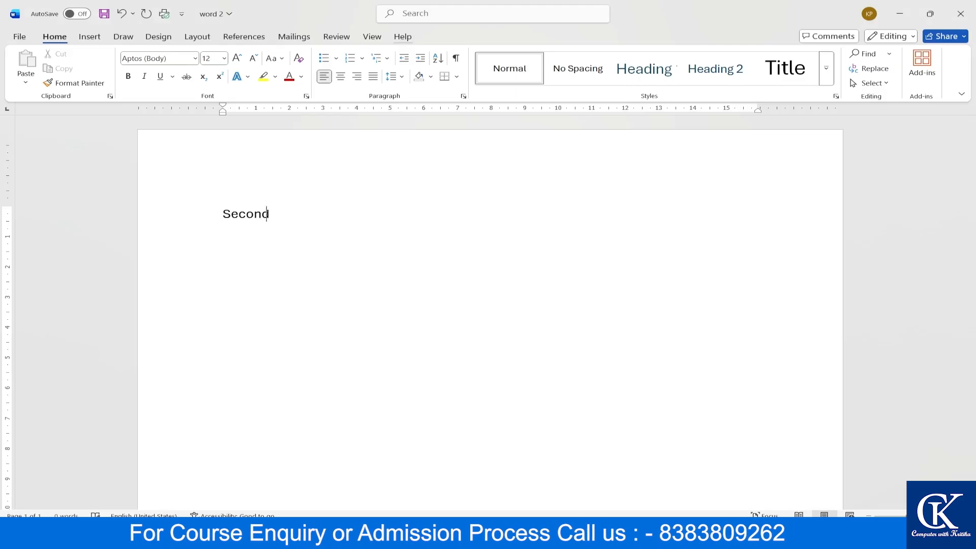
type(" file")
key("ctrl+s")
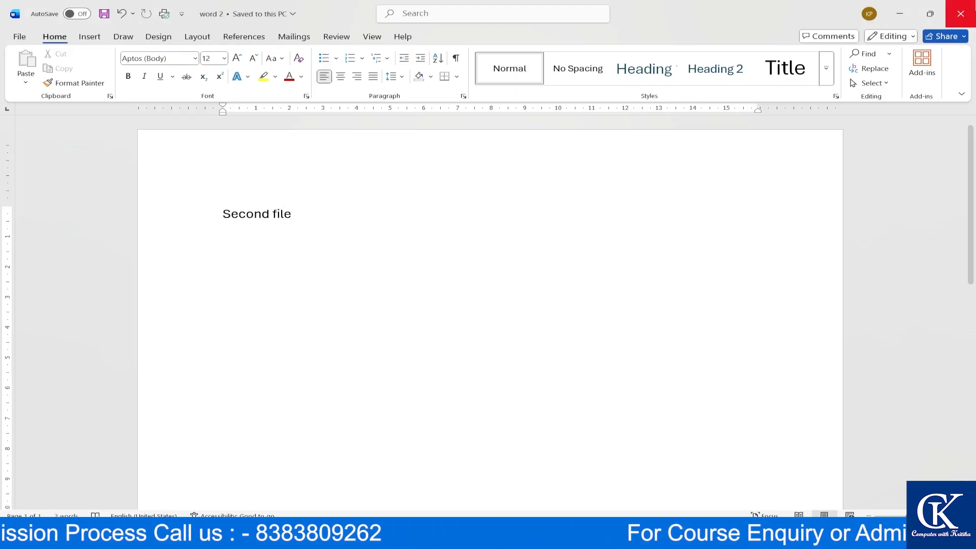
left_click(961, 13)
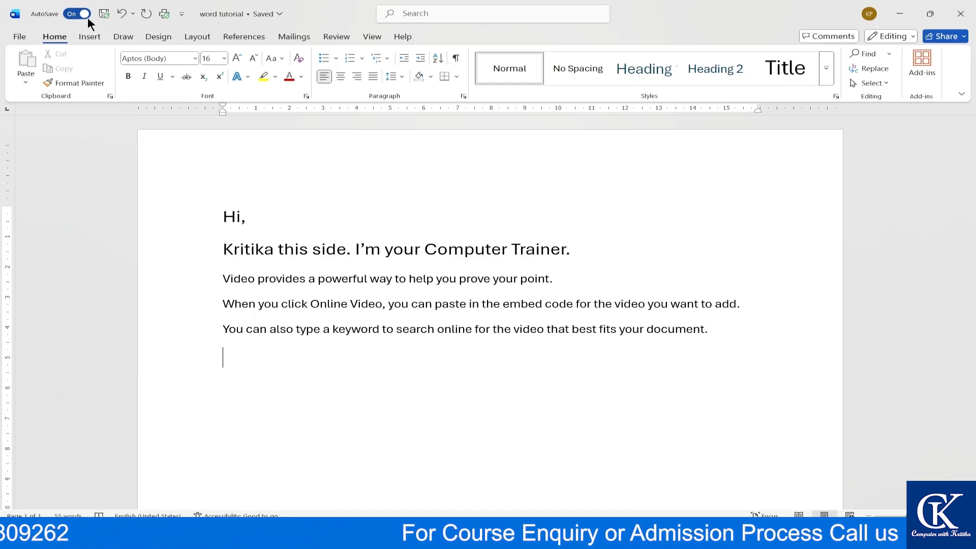
type("kujdnfkrykjk")
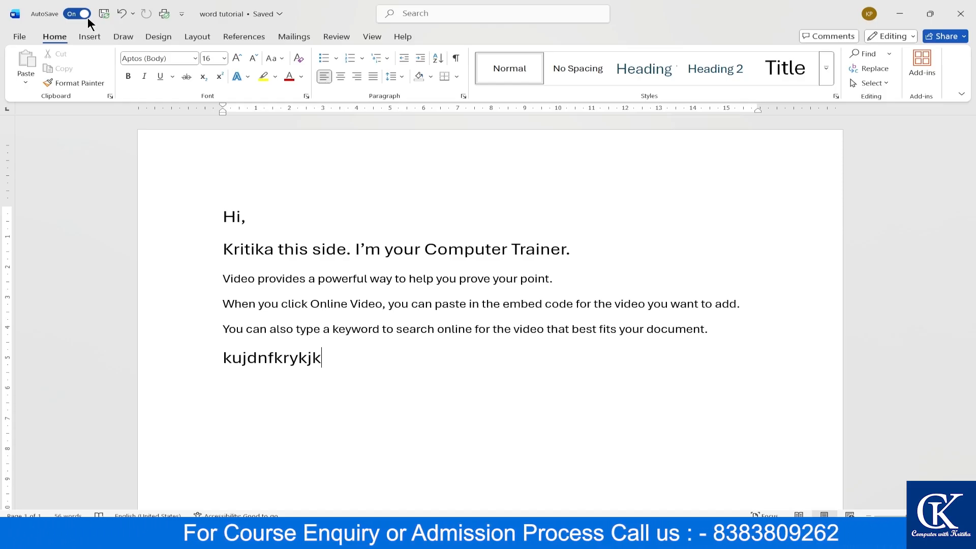
- Extend the last line of word tutorial with 'juik njk h' and 'jh mn bjk'
type("juik njk h")
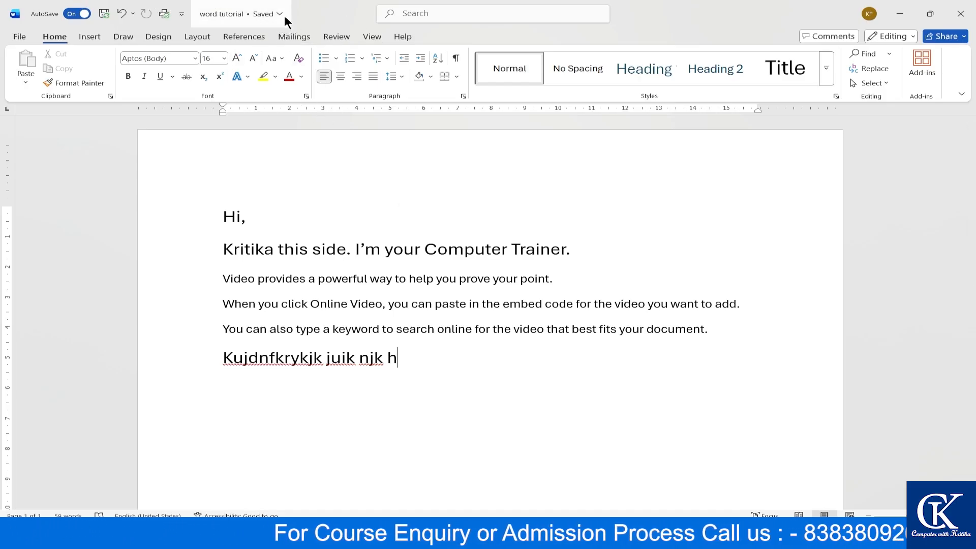
type("jh mn b")
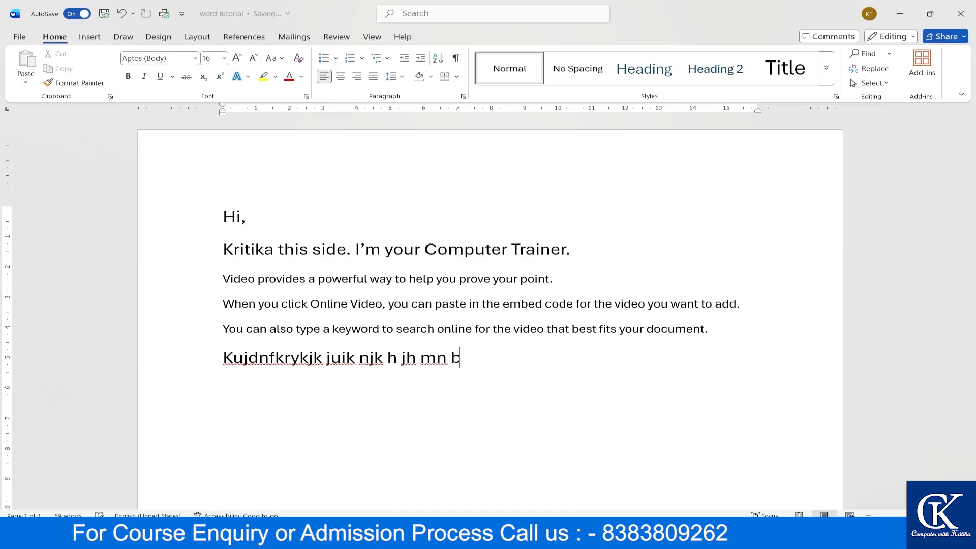
type("jk")
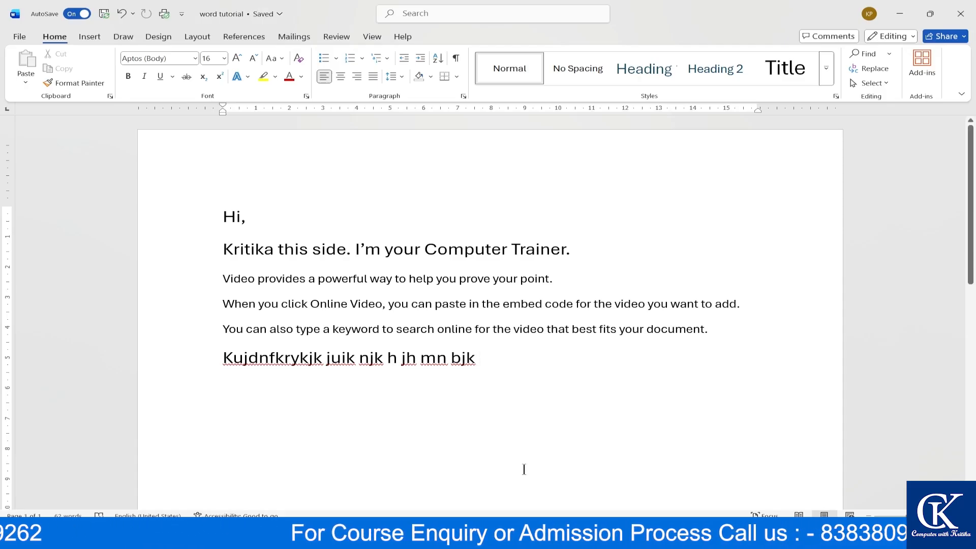
- Open File > Share and add the recipient's e-mail address from the suggestion
left_click(11, 38)
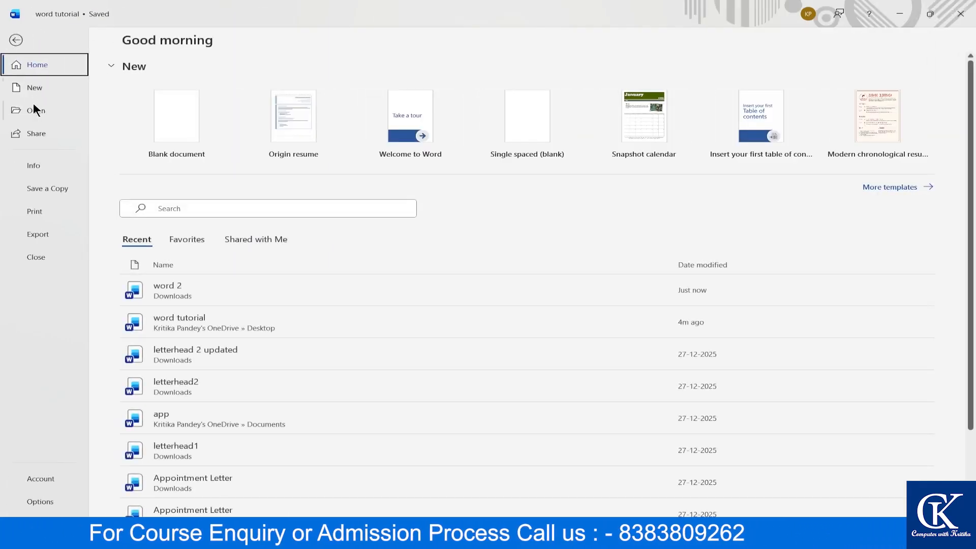
left_click(31, 134)
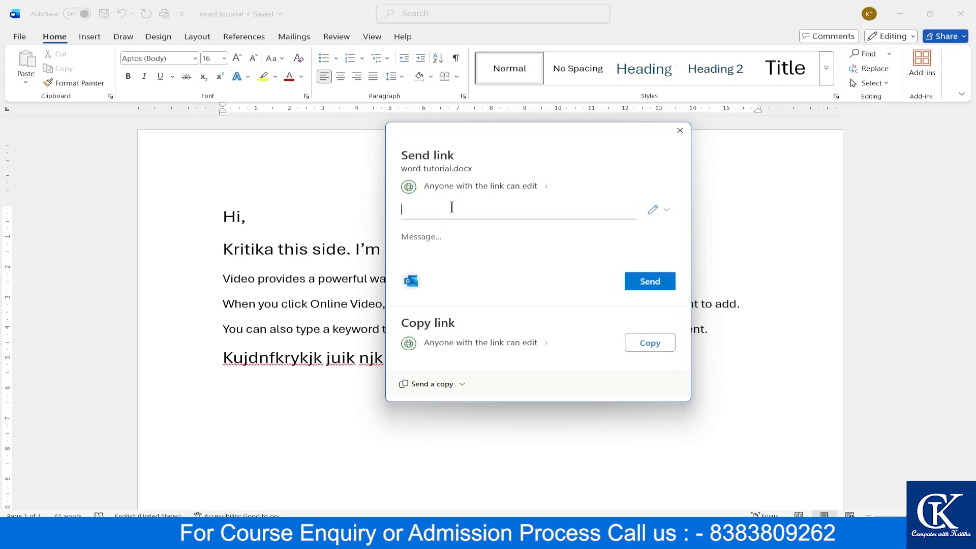
left_click(422, 230)
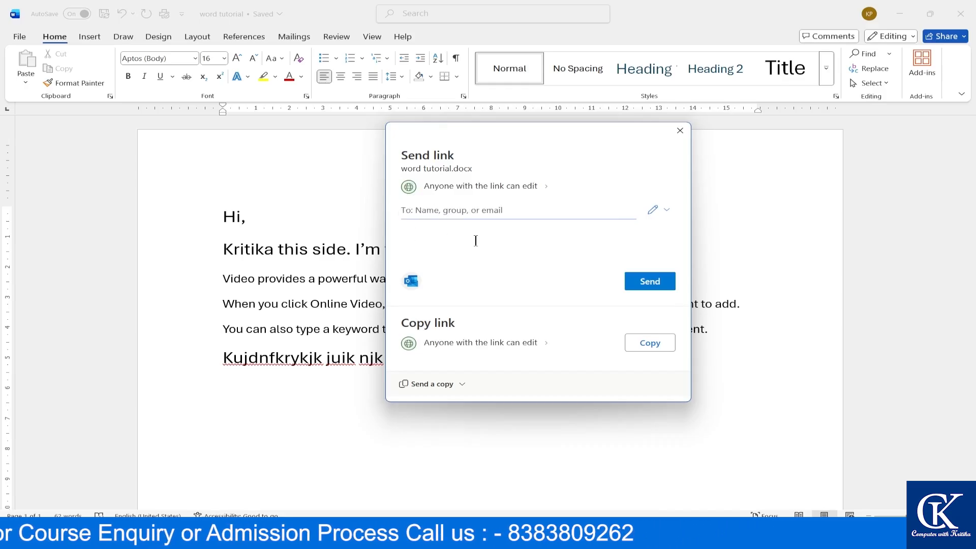
left_click(457, 210)
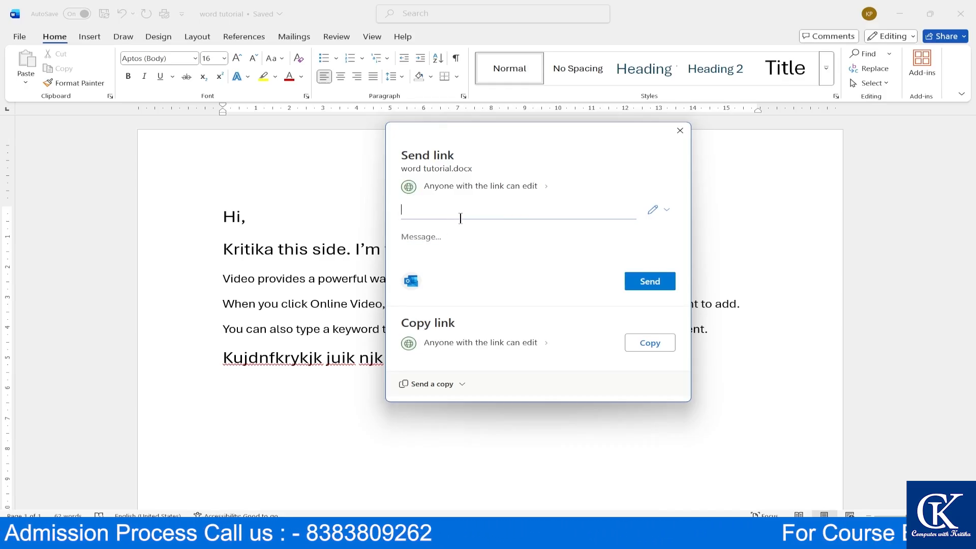
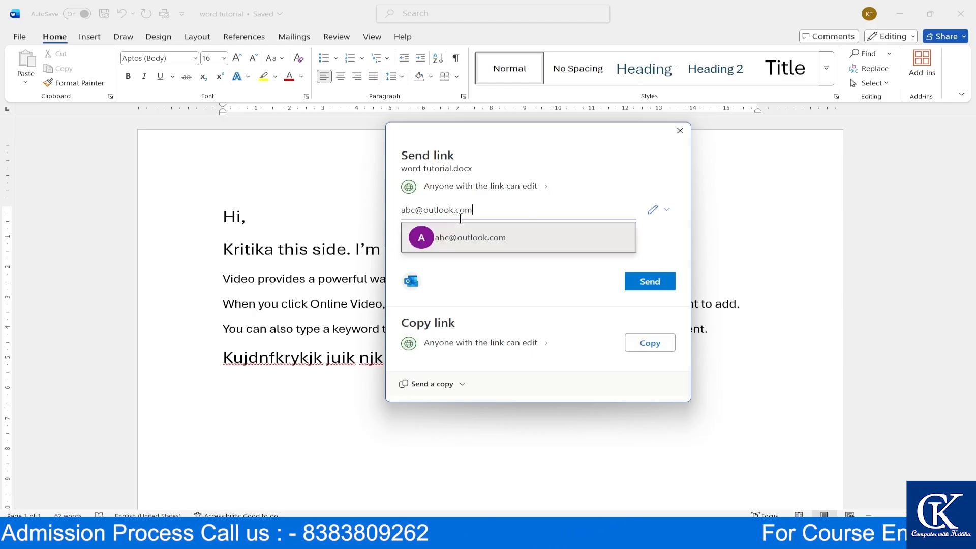
left_click(461, 251)
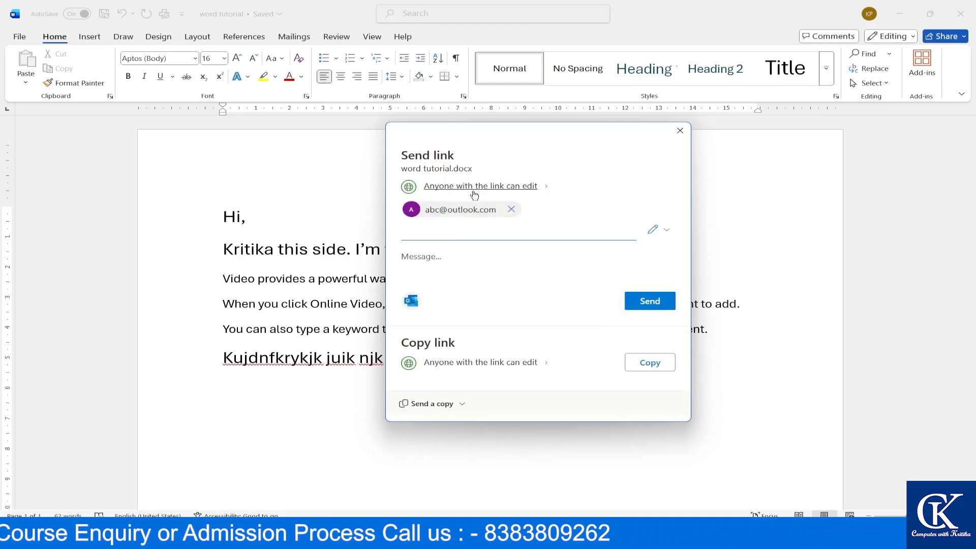
- Try restricting the link to specific people as view-only, dismiss the expiration-date premium notice, then go back
left_click(541, 187)
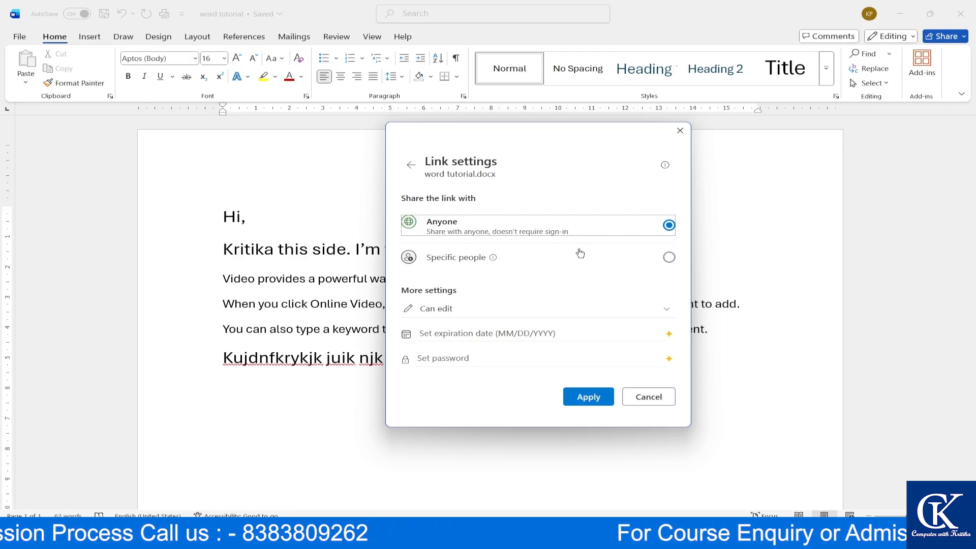
left_click(670, 259)
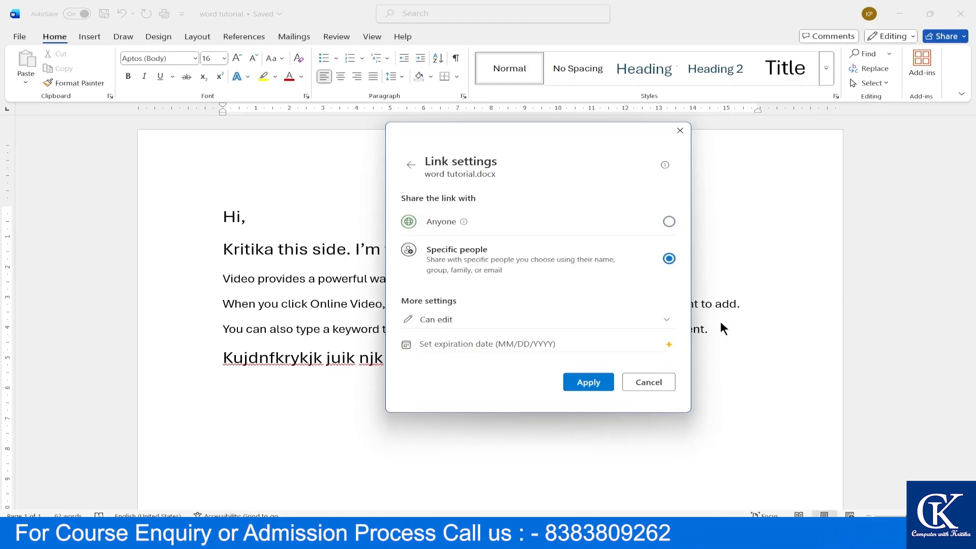
left_click(669, 323)
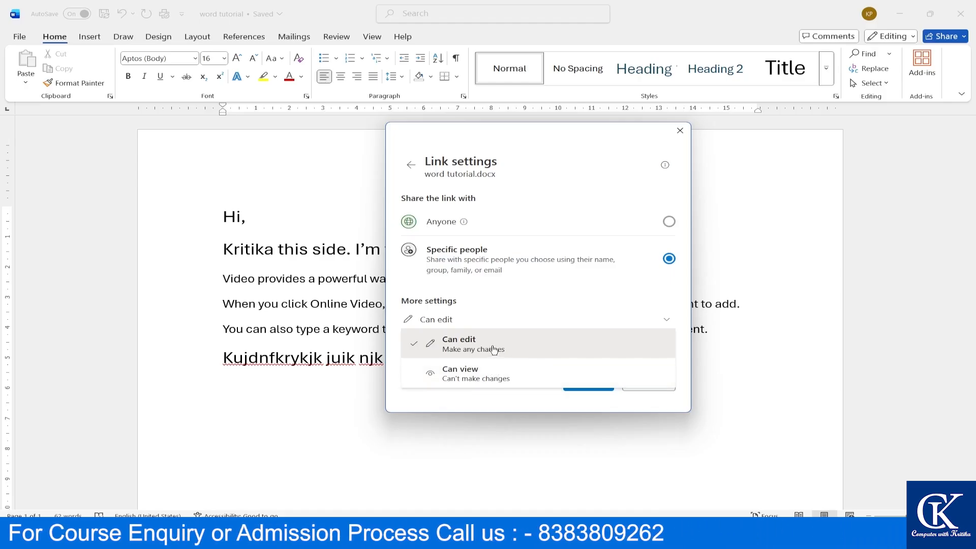
left_click(481, 376)
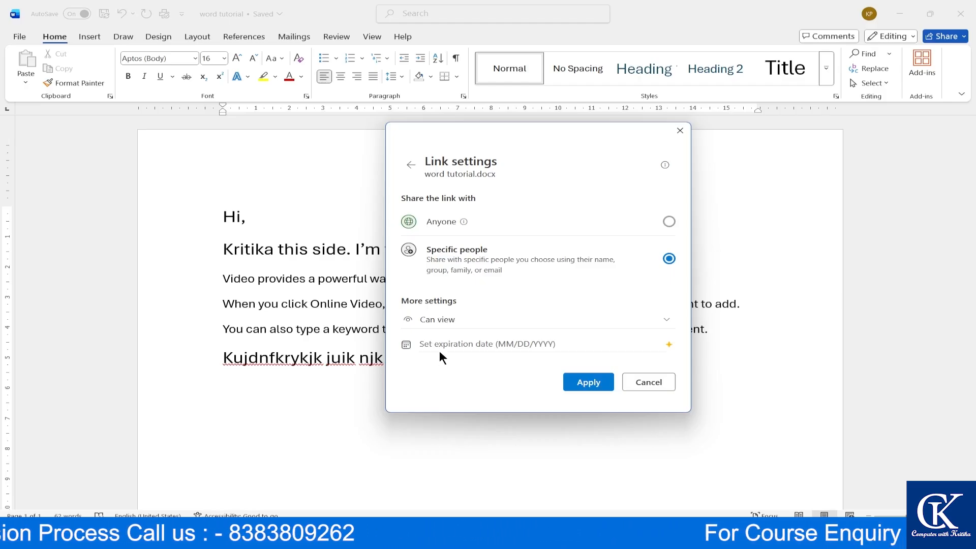
left_click(464, 345)
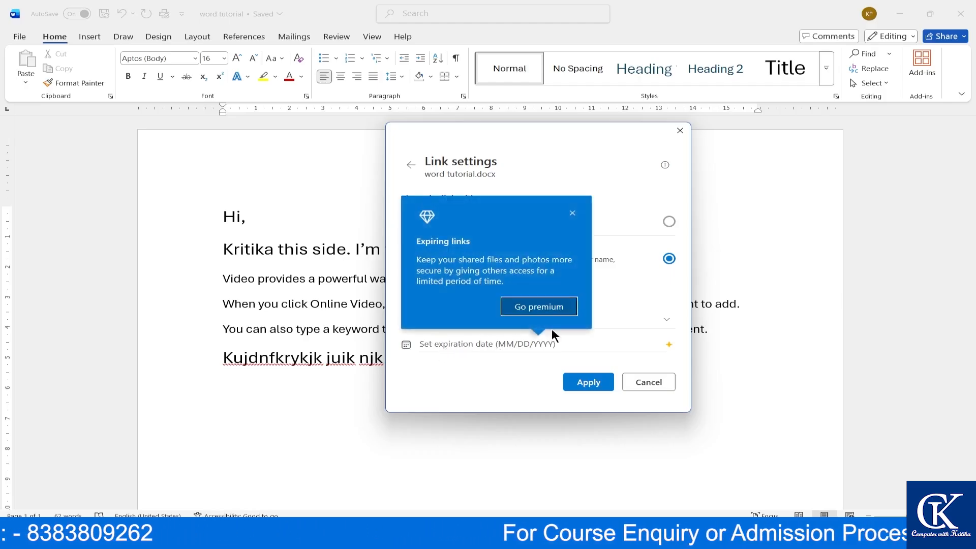
left_click(570, 213)
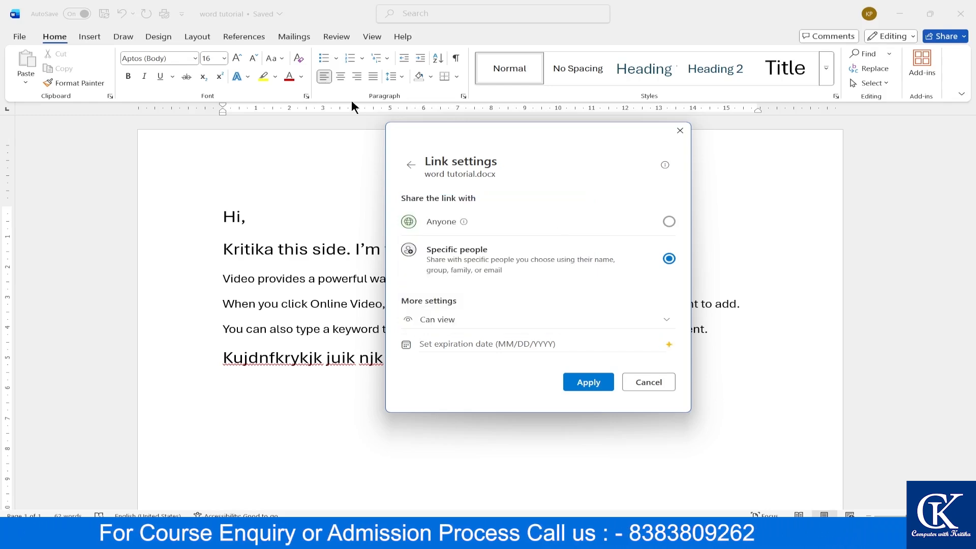
left_click(411, 165)
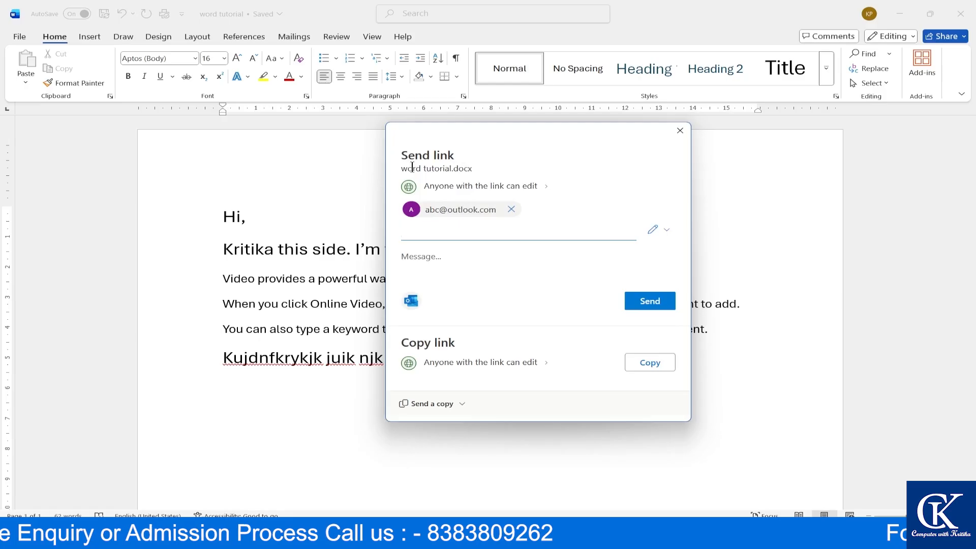
- Add the message 'hi abc kindly look at this document' and close the Send link dialog
left_click(432, 268)
type("hi abc ")
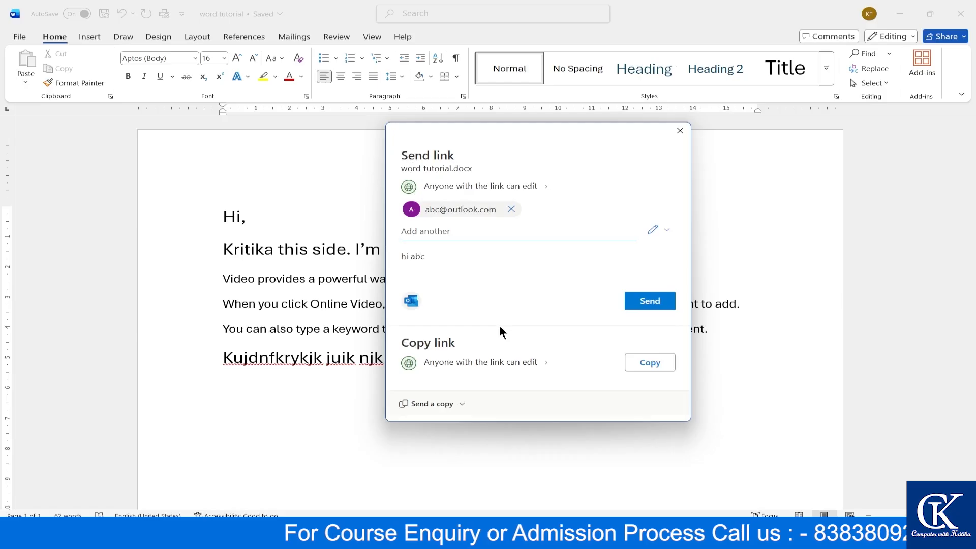
type(", kindly")
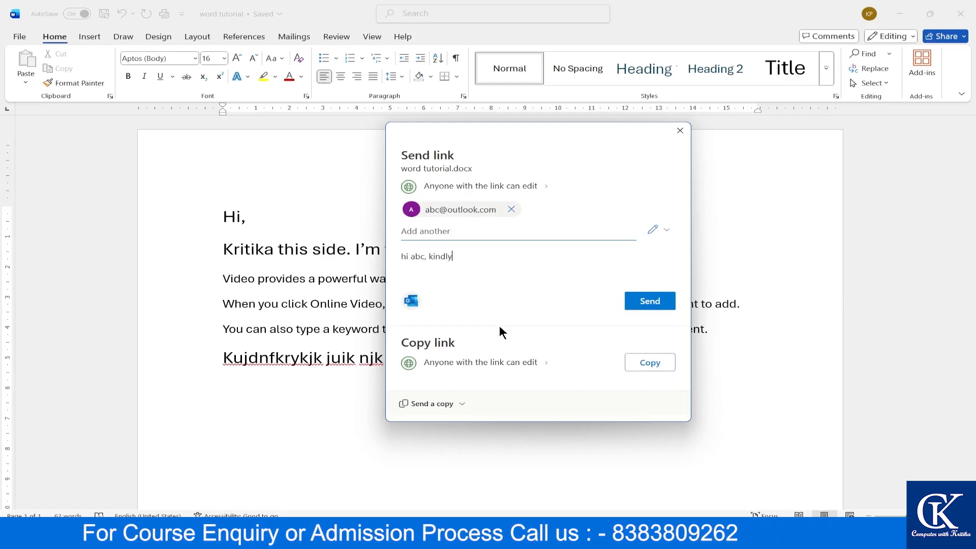
type(" look")
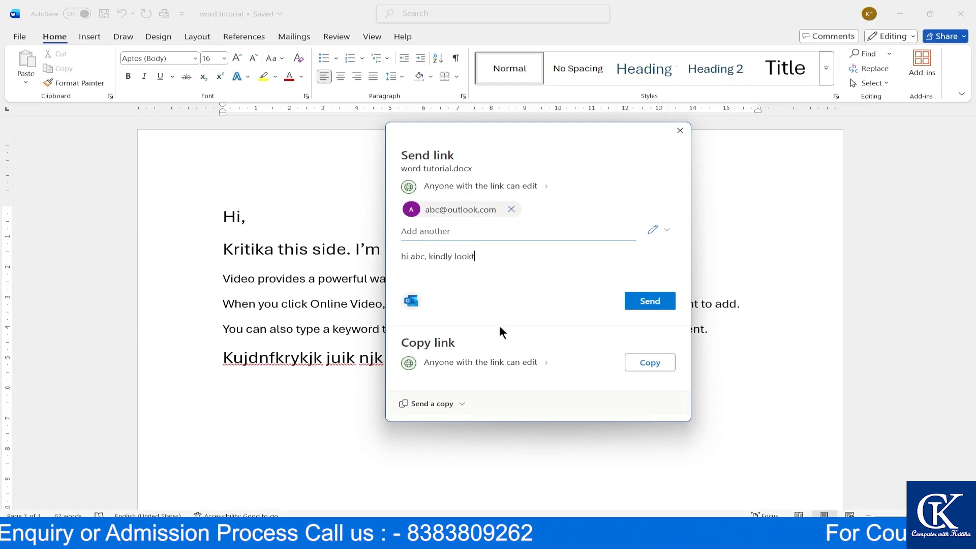
type(" at th")
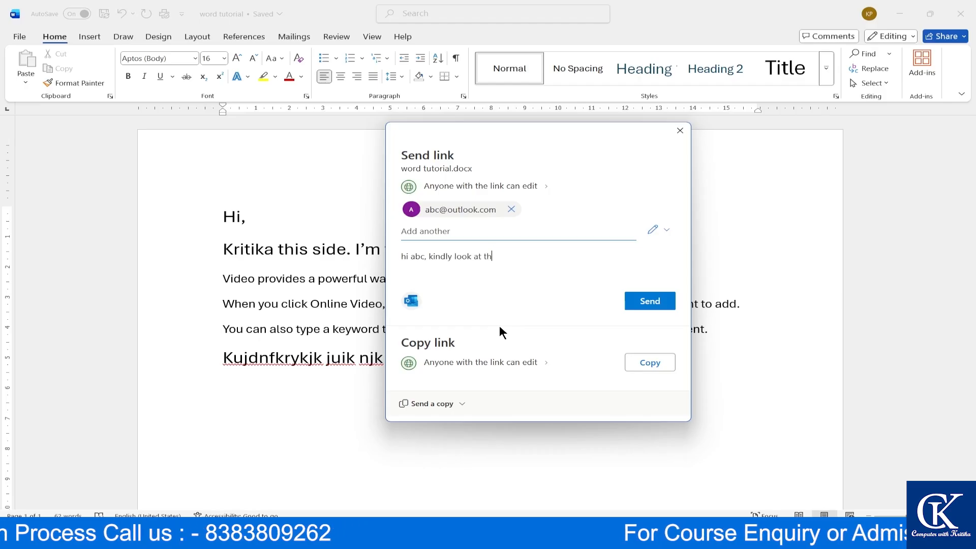
type("is document")
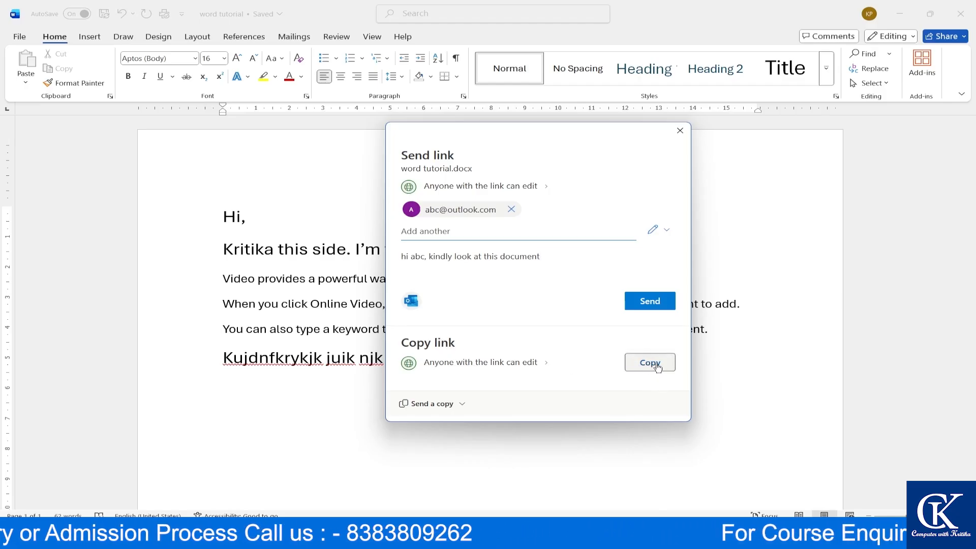
left_click(460, 412)
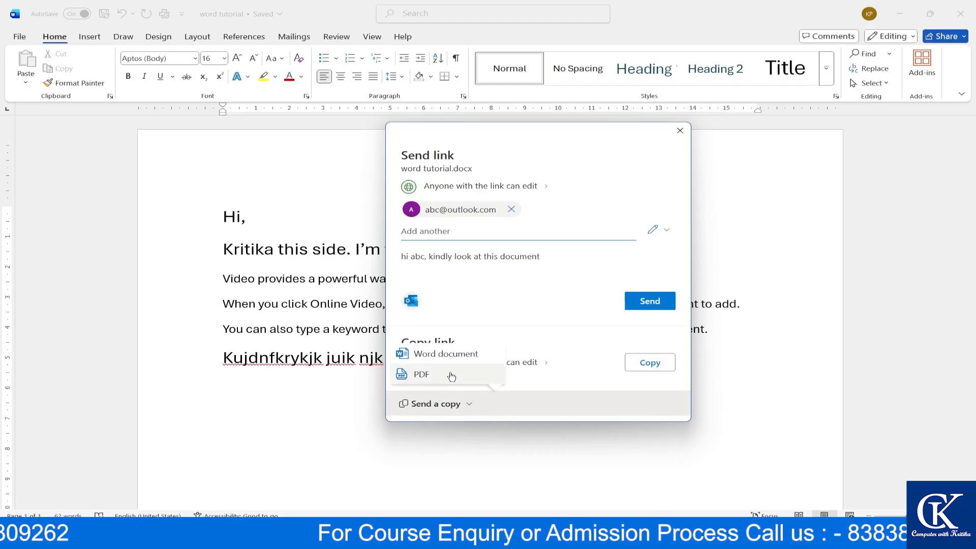
left_click(581, 372)
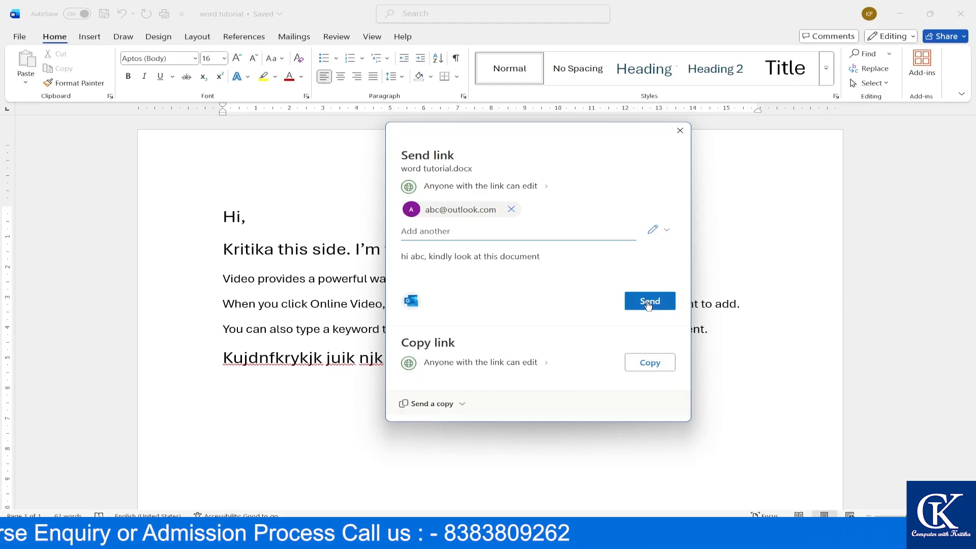
left_click(680, 131)
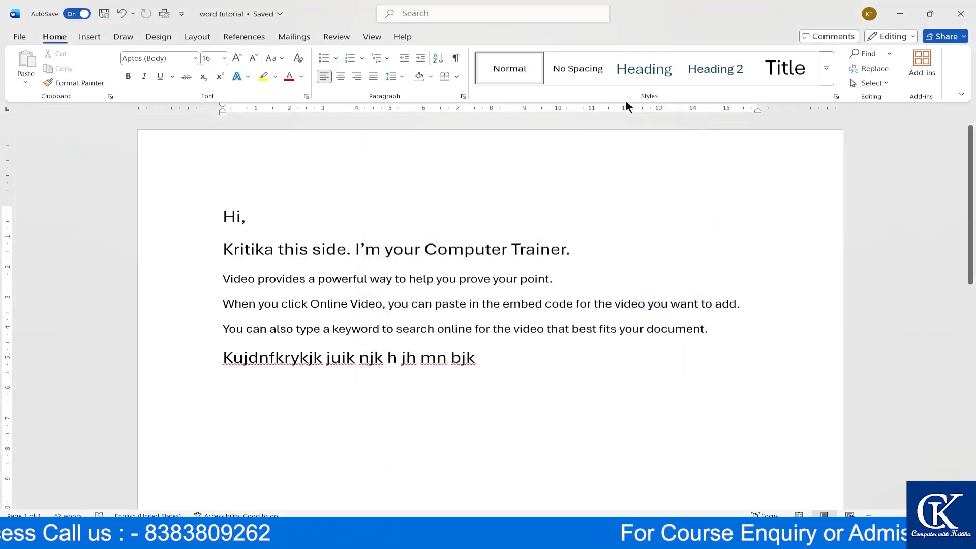
left_click(13, 39)
left_click(31, 167)
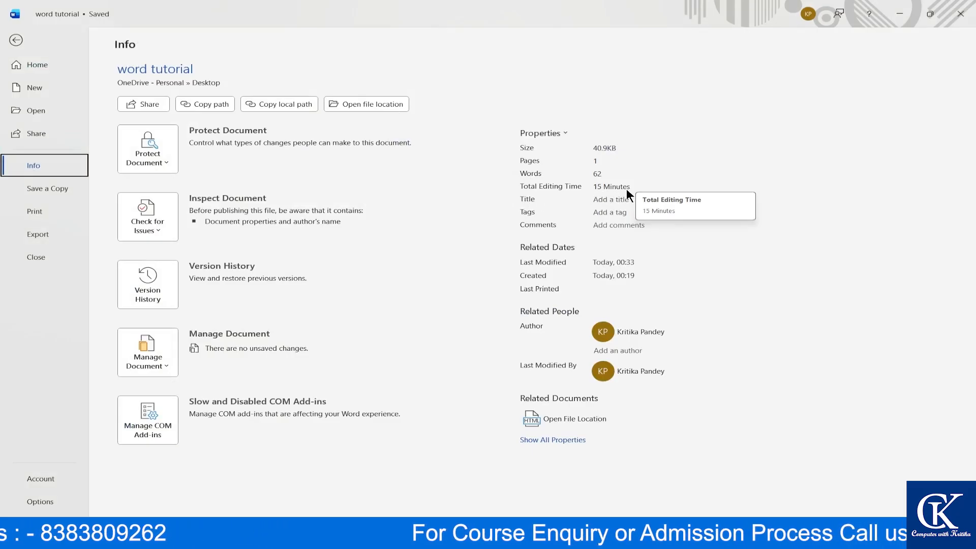
left_click(618, 213)
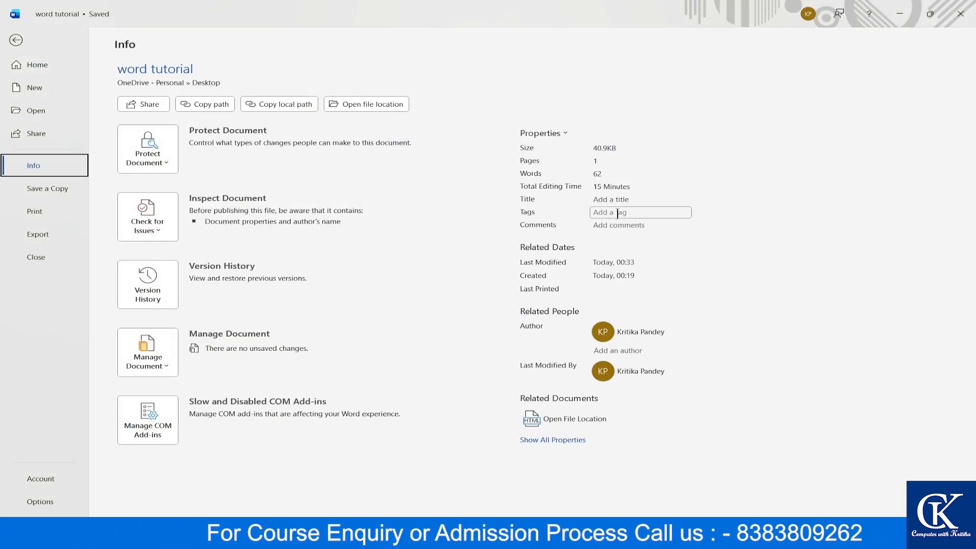
left_click(499, 190)
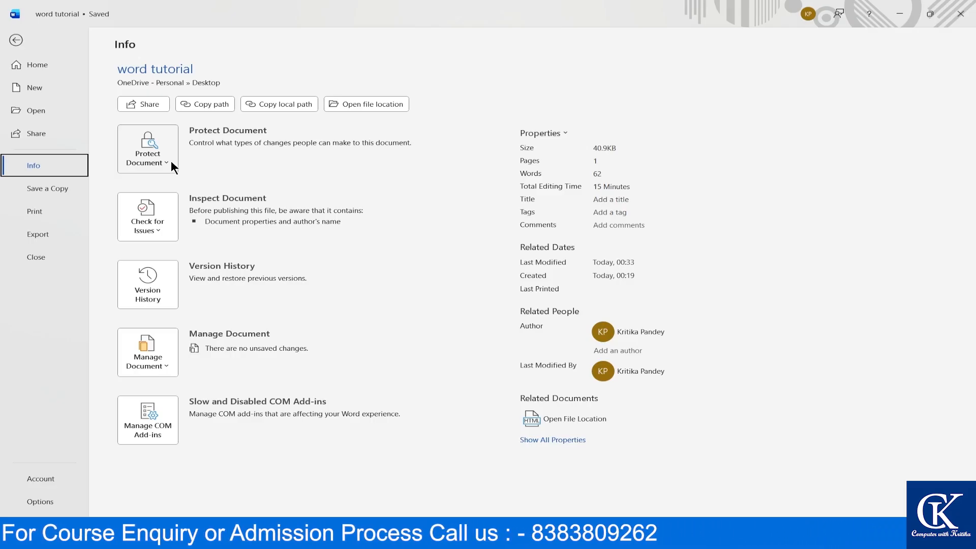
left_click(14, 38)
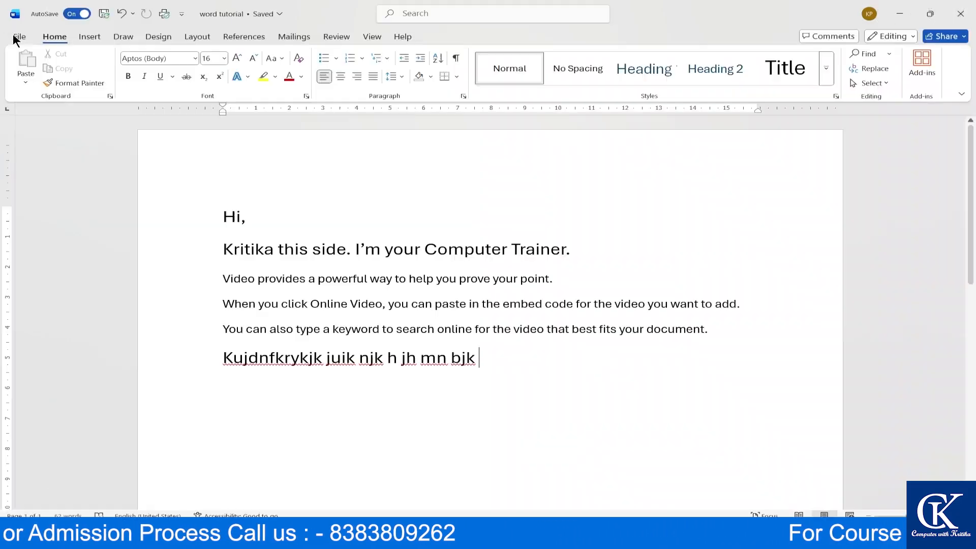
- Quit Word, relaunch it from the Start menu's recent apps, and reopen 'word tutorial'
left_click(961, 14)
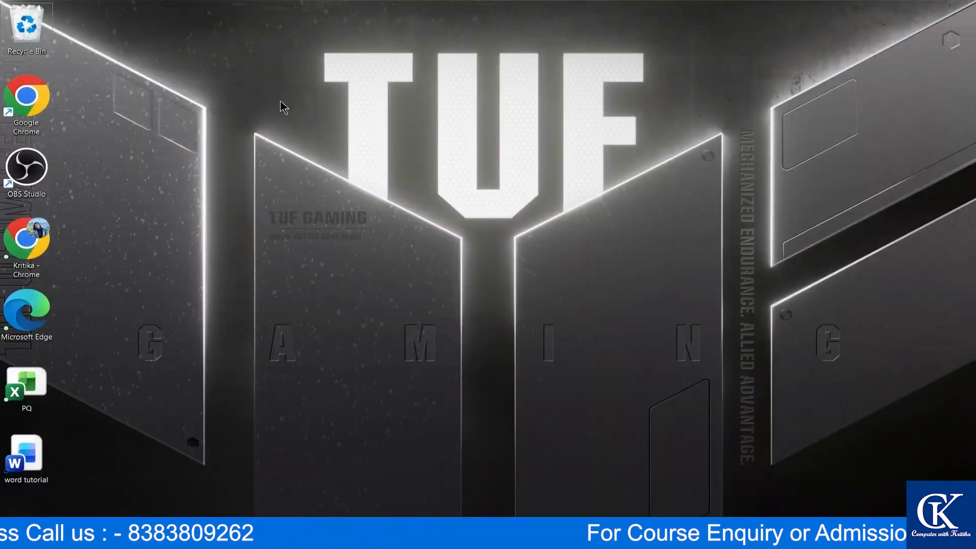
key("super+s")
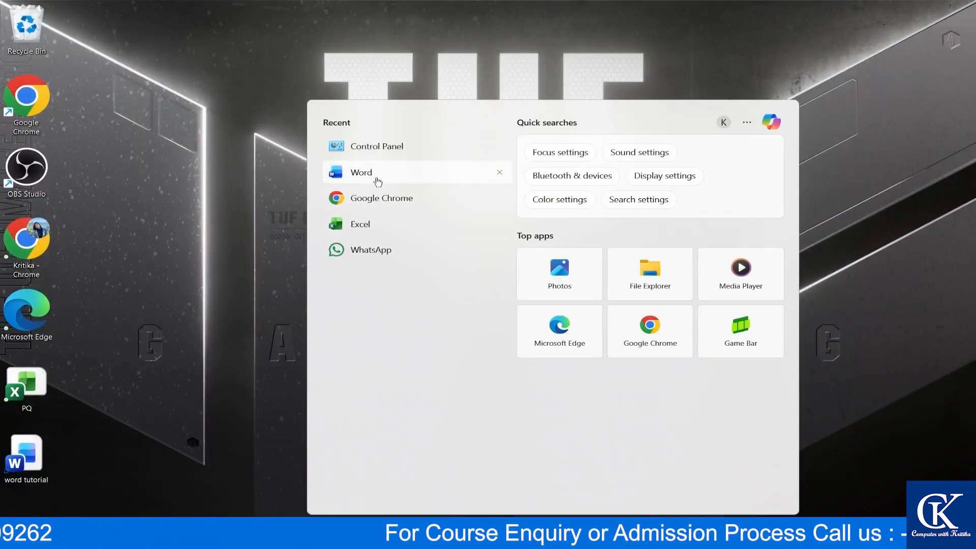
left_click(375, 177)
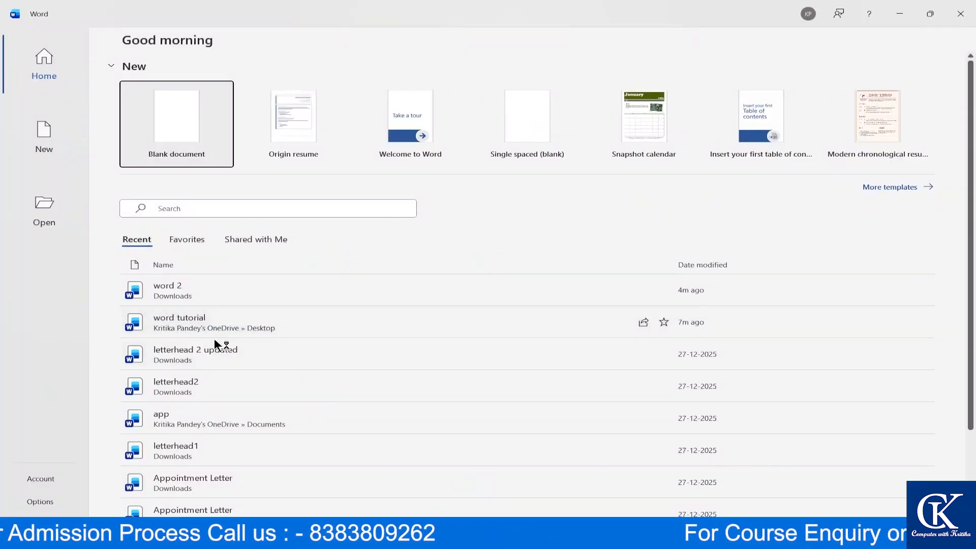
left_click(263, 326)
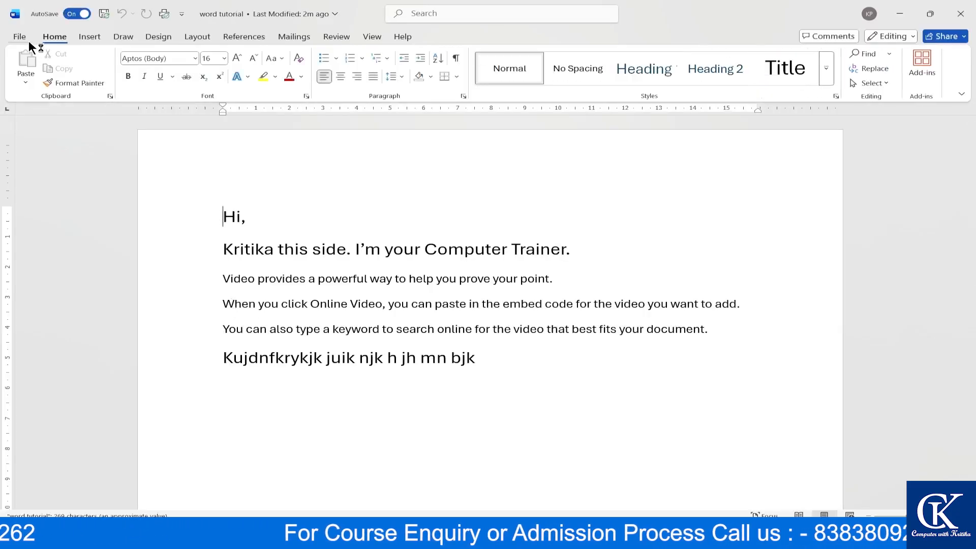
- Encrypt 'word tutorial' with an open password, entering and confirming it, then return to the document
left_click(23, 31)
left_click(45, 164)
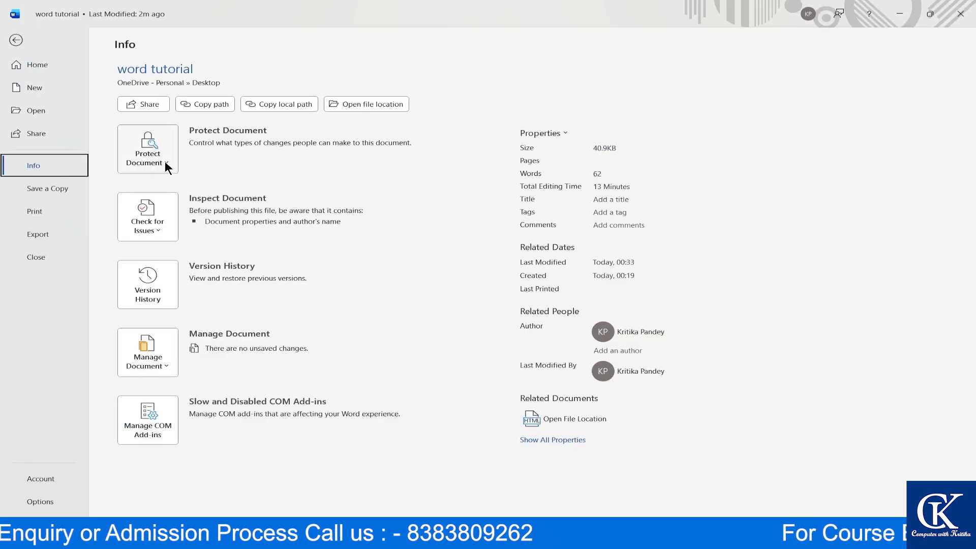
left_click(165, 164)
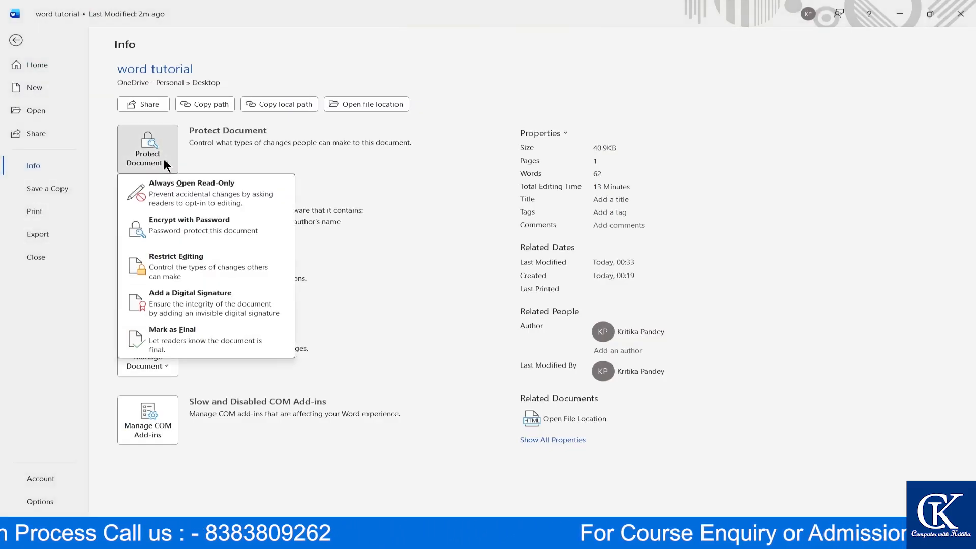
left_click(222, 224)
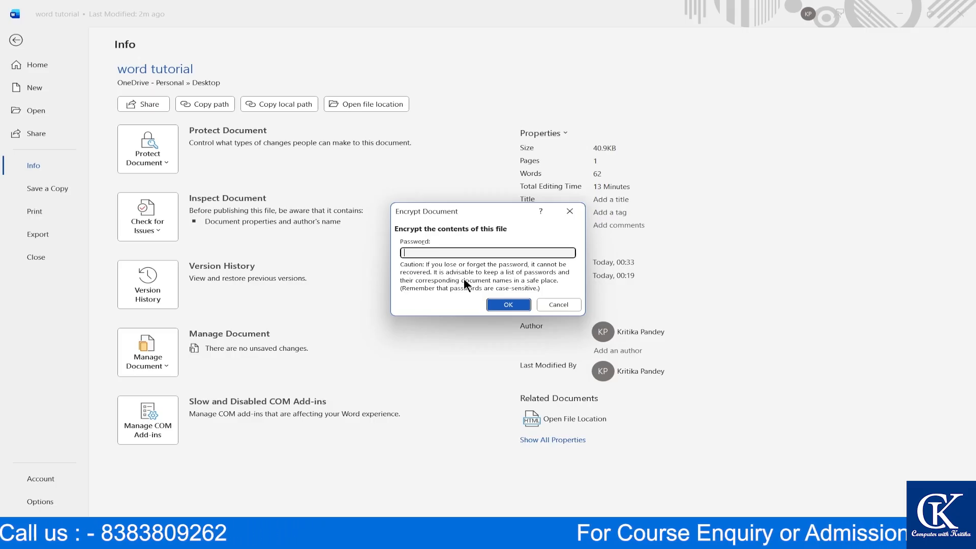
type("12")
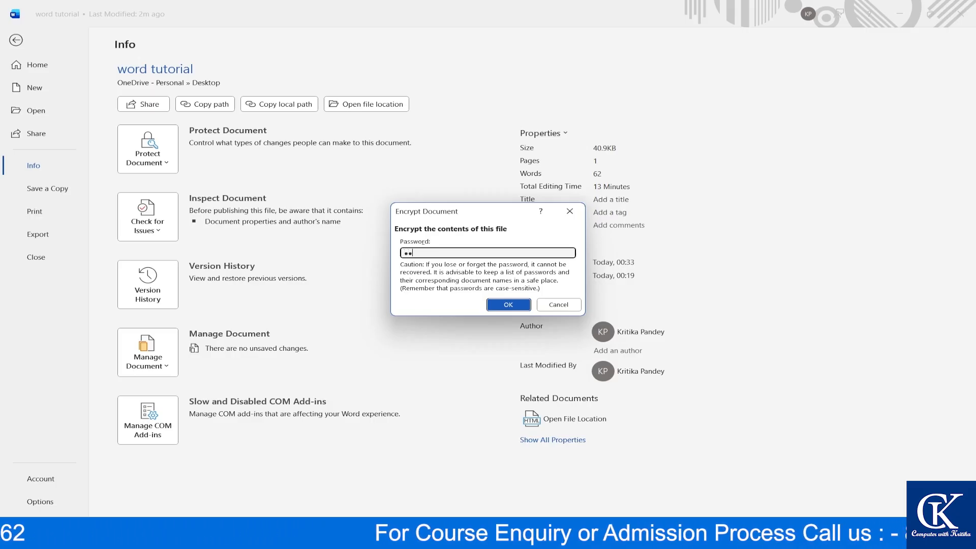
left_click(507, 305)
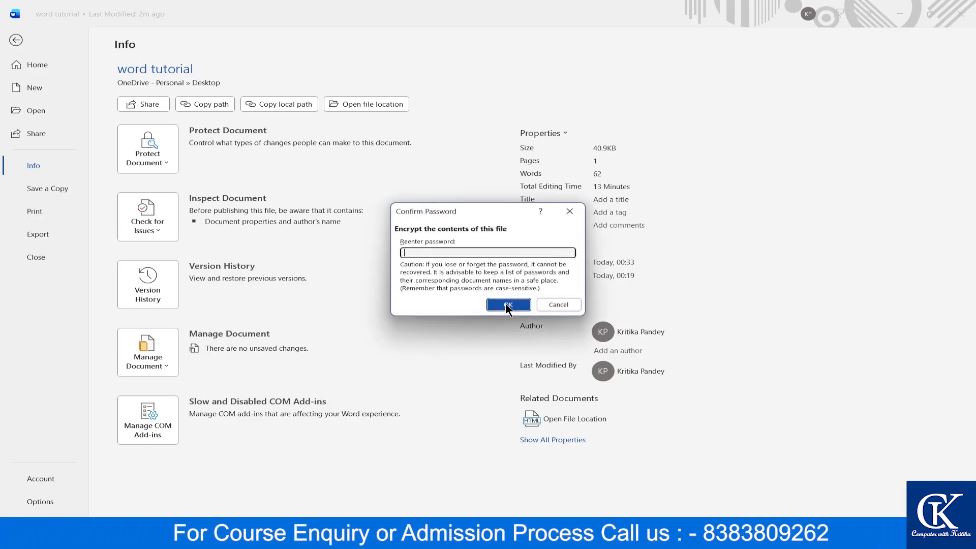
type("12")
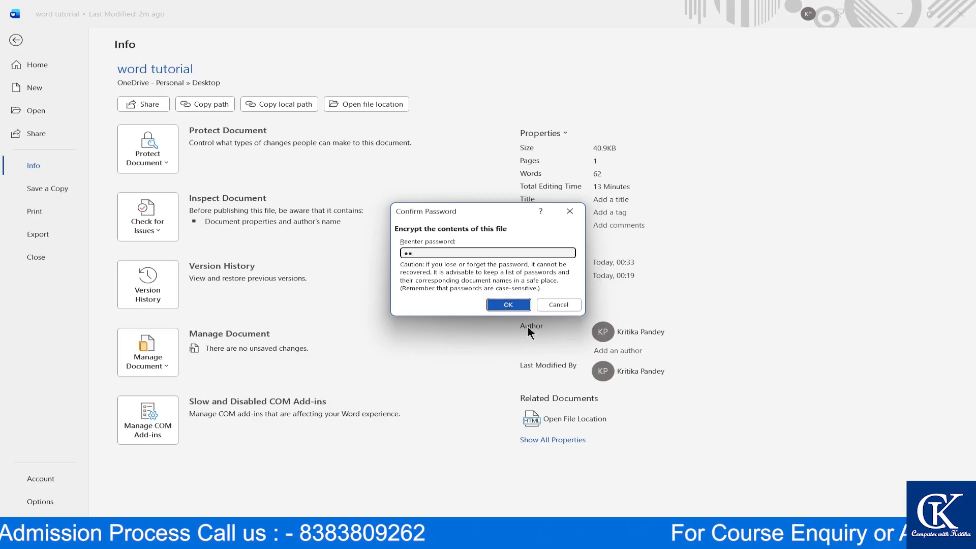
left_click(501, 301)
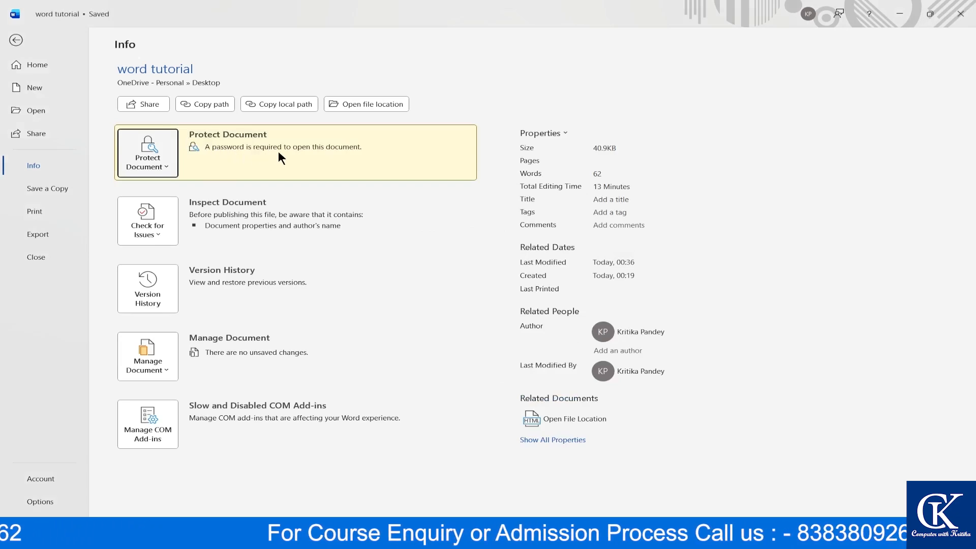
left_click(15, 40)
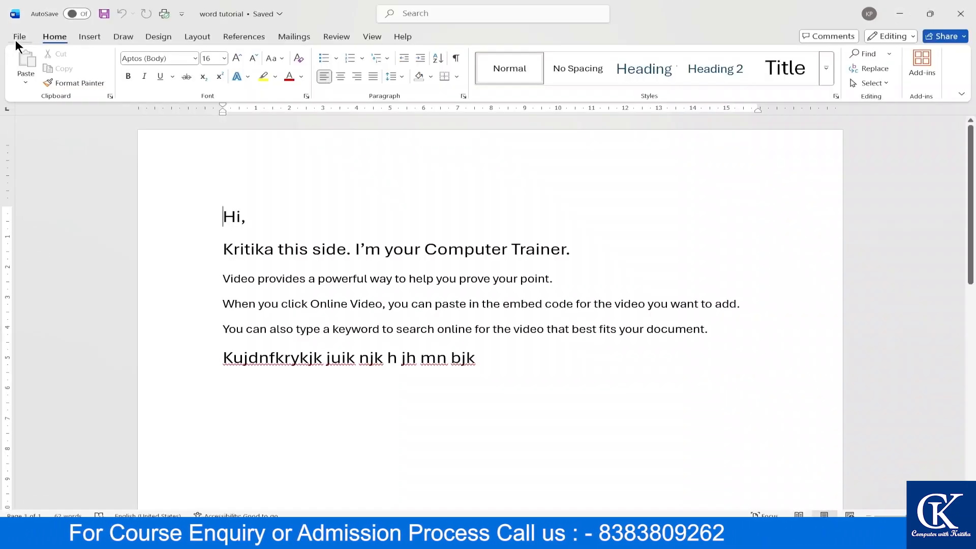
- Try turning AutoSave on to reveal the notice that encryption blocks AutoSave
left_click(360, 249)
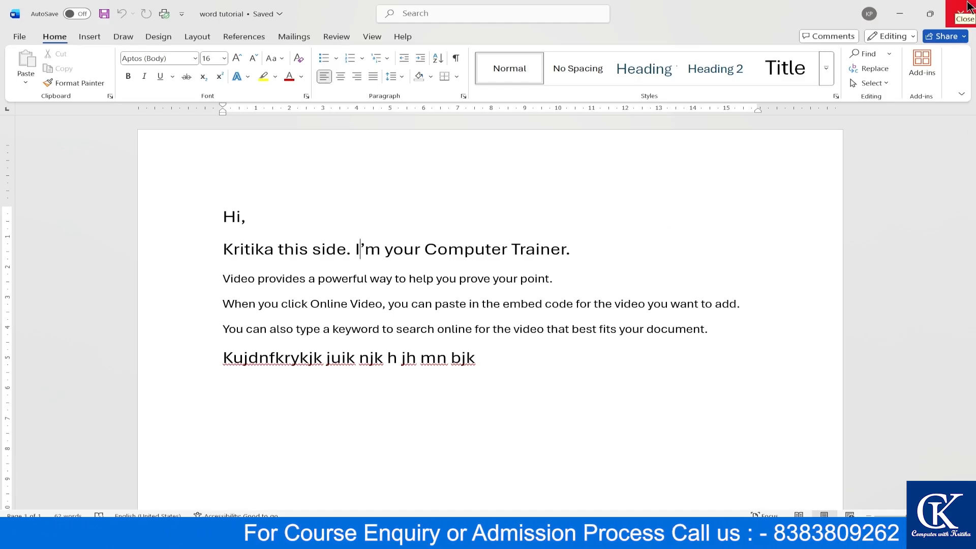
left_click(71, 13)
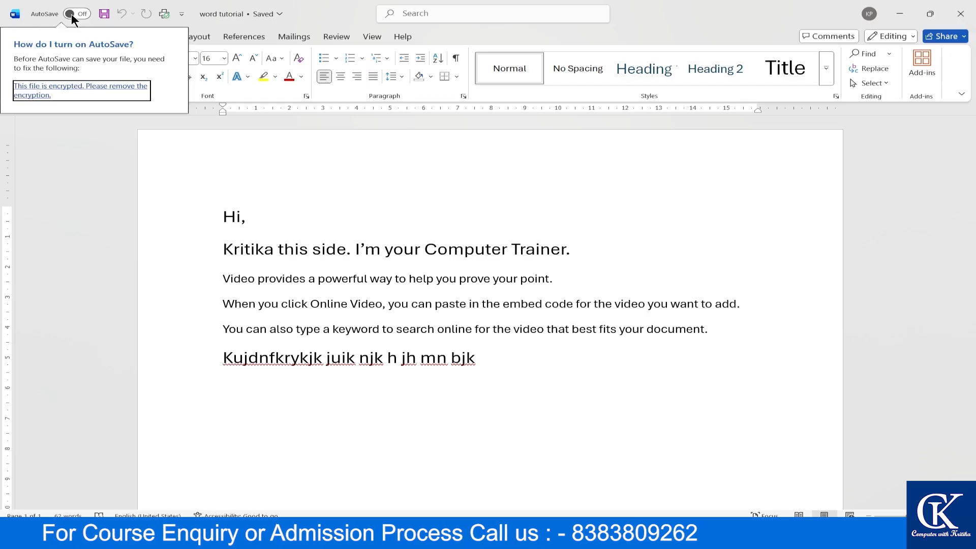
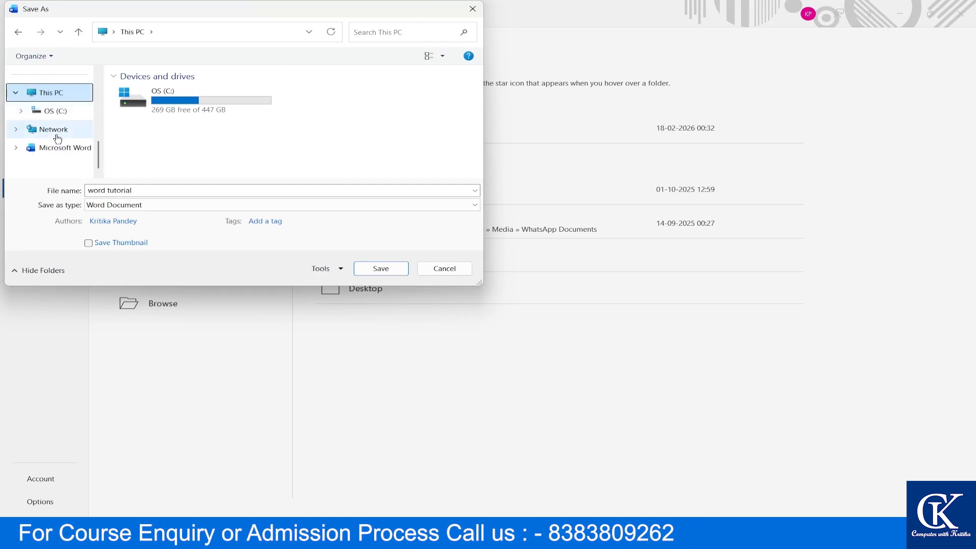
- Save a PDF copy named 'word tutorial pdf' to Documents, close its Edge preview, and open File Explorer
left_click(58, 131)
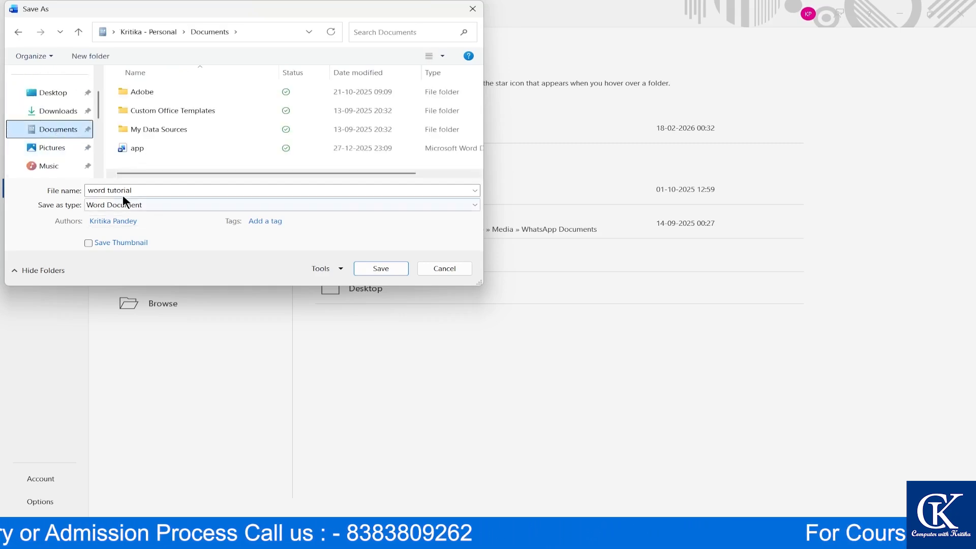
double_click(146, 192)
left_click(146, 192)
type("pdf")
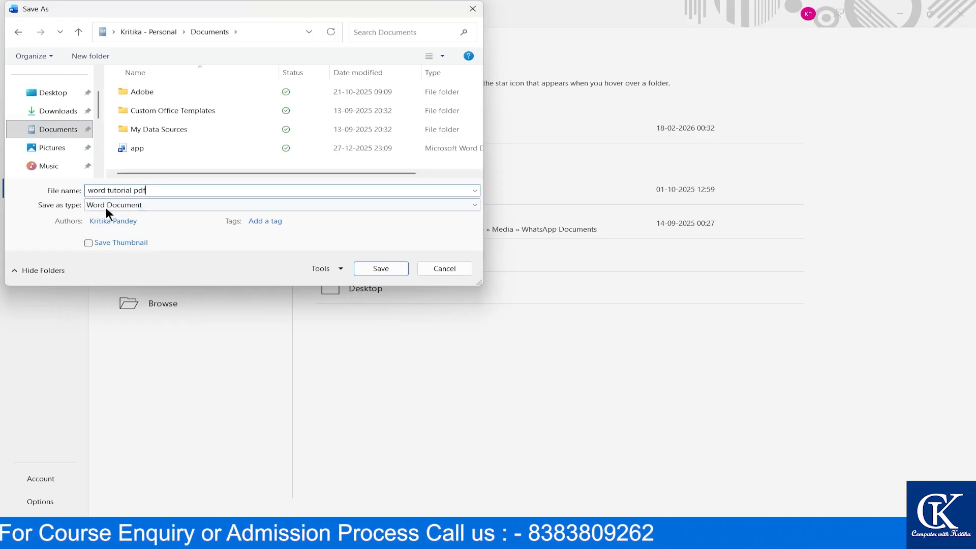
left_click(145, 203)
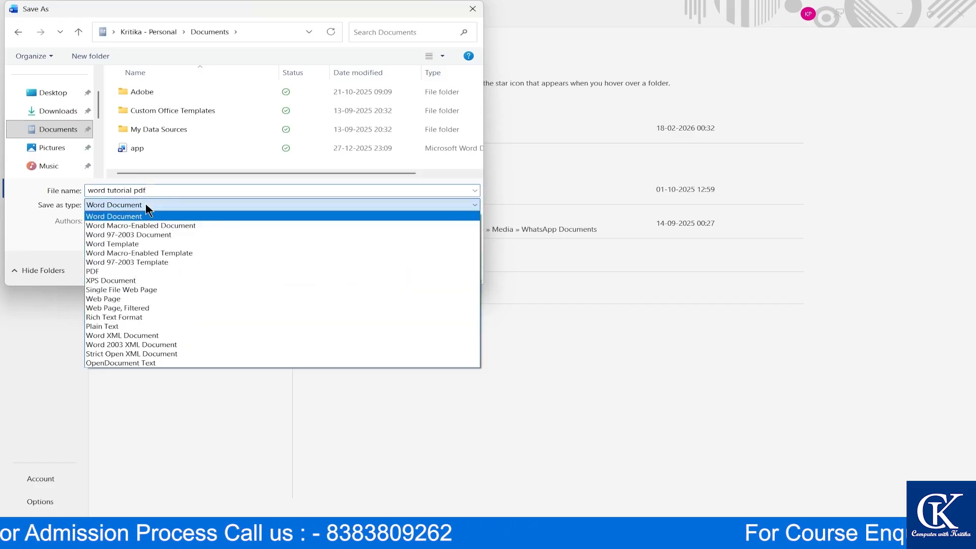
left_click(109, 273)
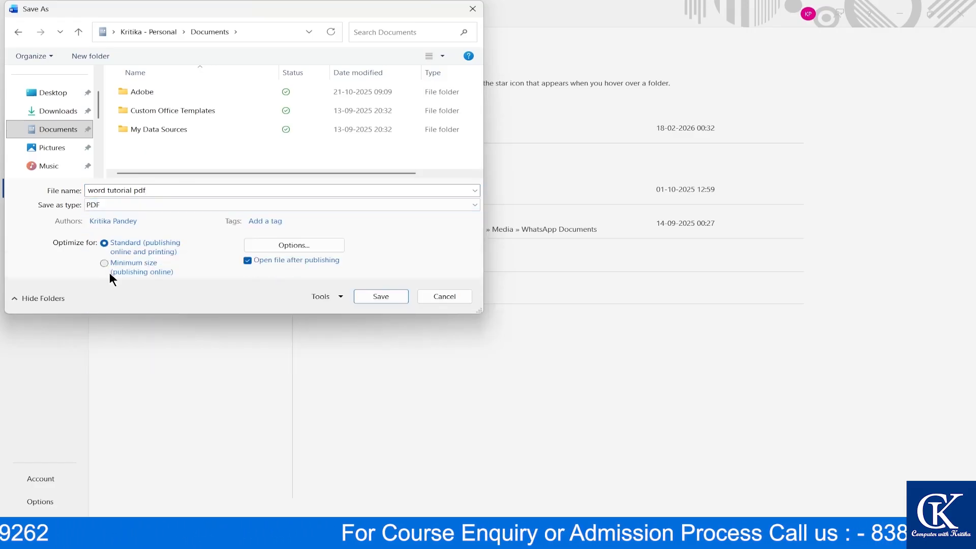
left_click(395, 295)
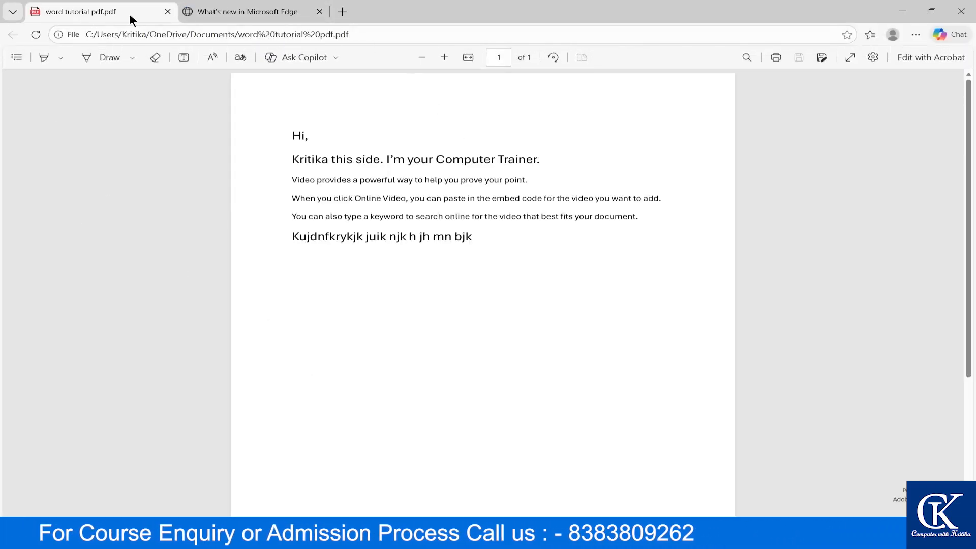
left_click(961, 11)
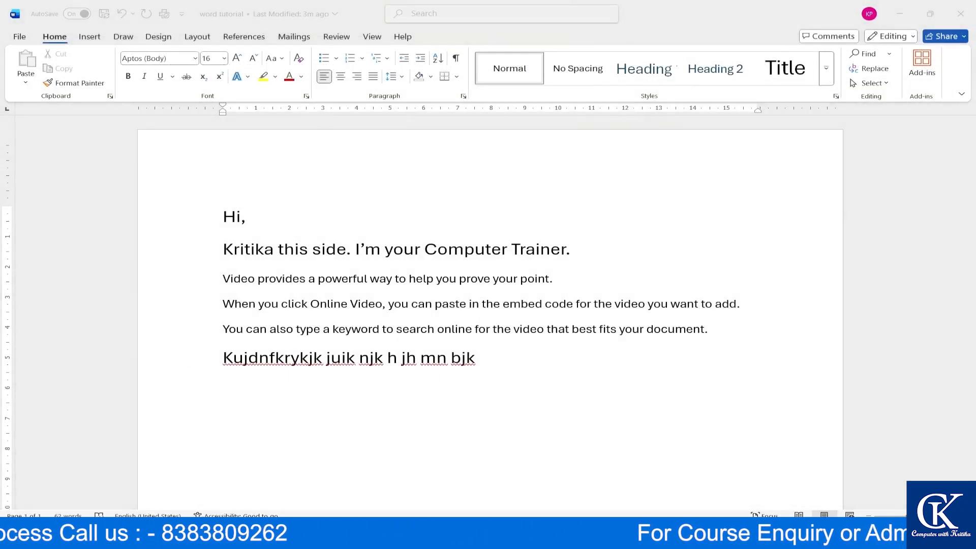
key("super+e")
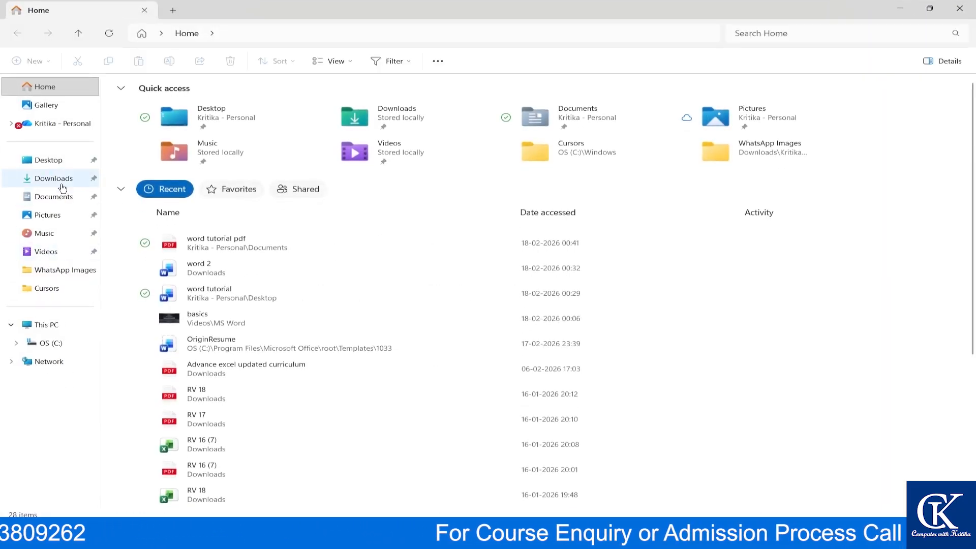
- Browse Downloads and Desktop, then select the 'word tutorial pdf' file in Documents
left_click(62, 179)
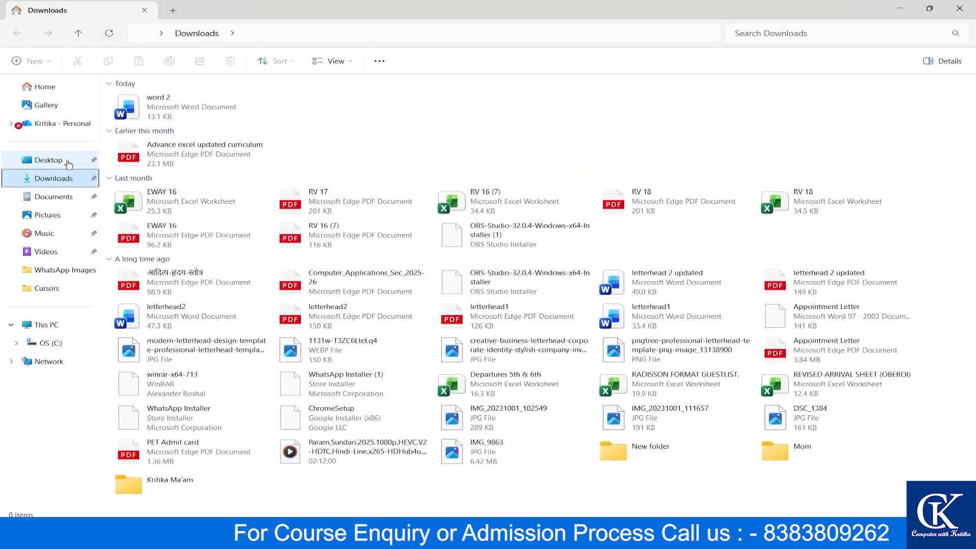
left_click(64, 161)
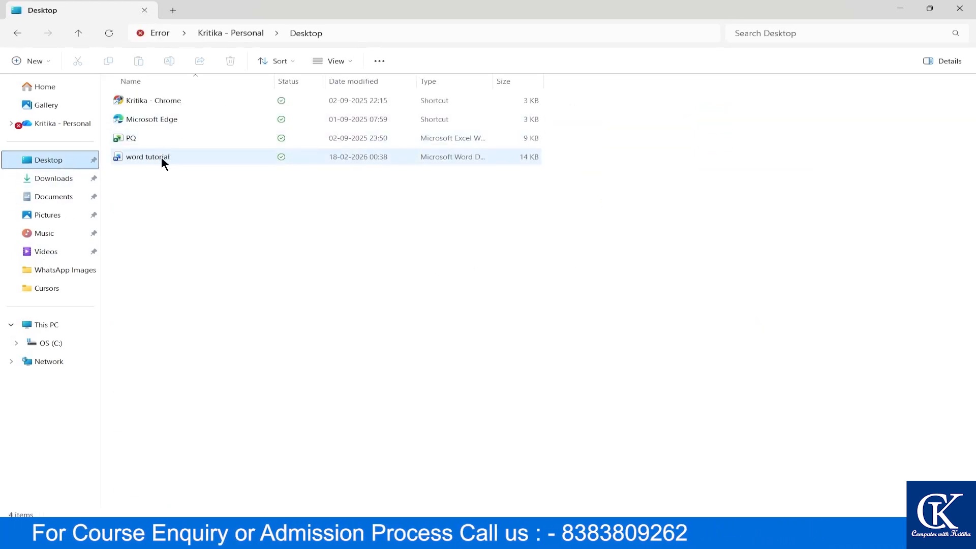
left_click(70, 199)
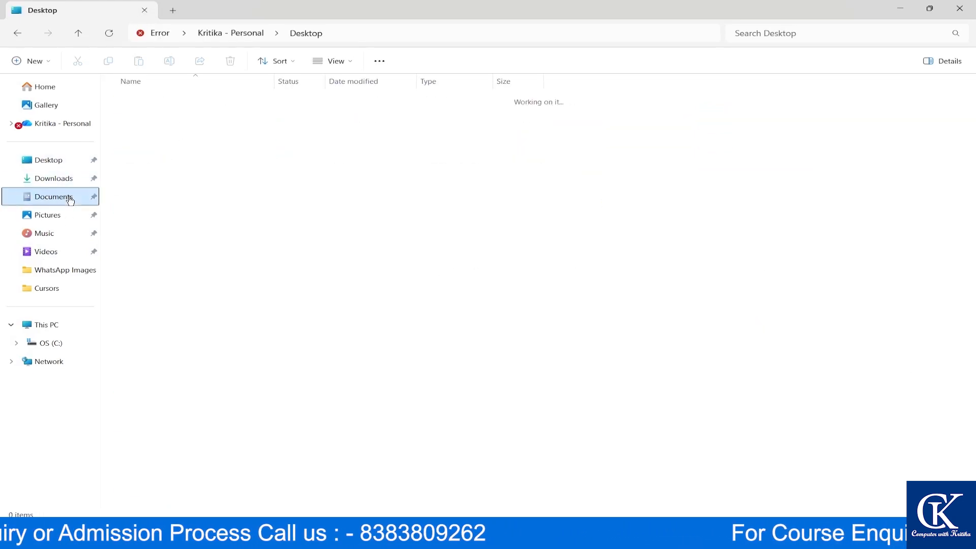
left_click(142, 197)
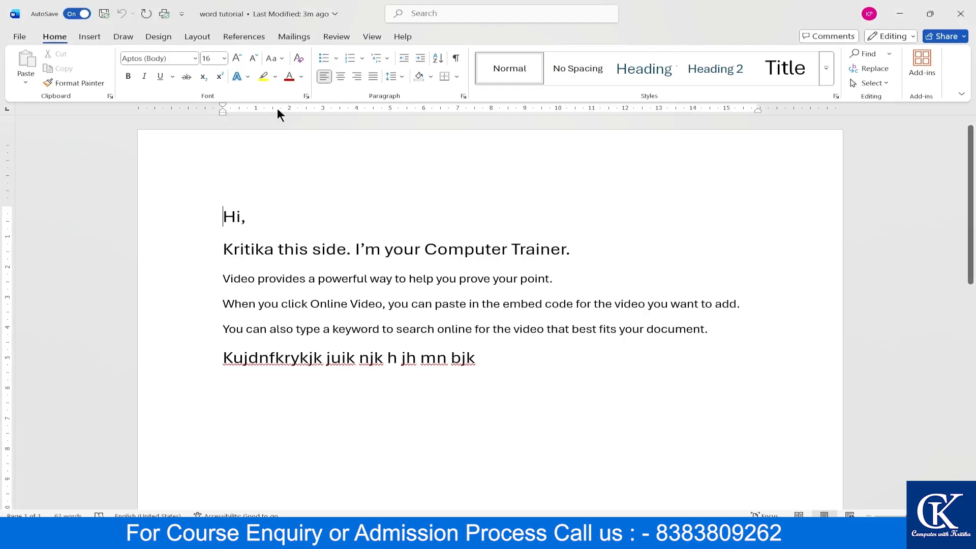
- Review print settings, keeping Microsoft Print to PDF as printer and checking copies, then reopen File
left_click(11, 38)
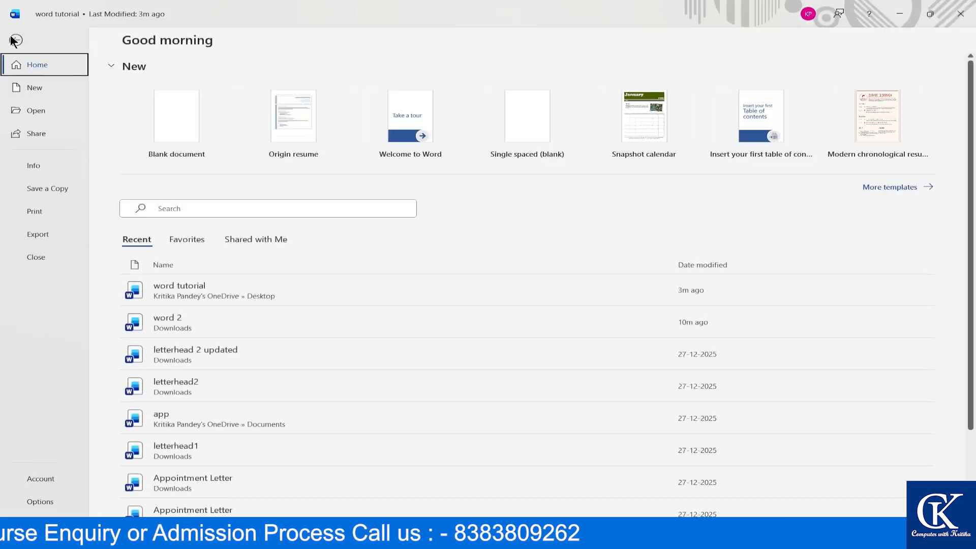
left_click(32, 204)
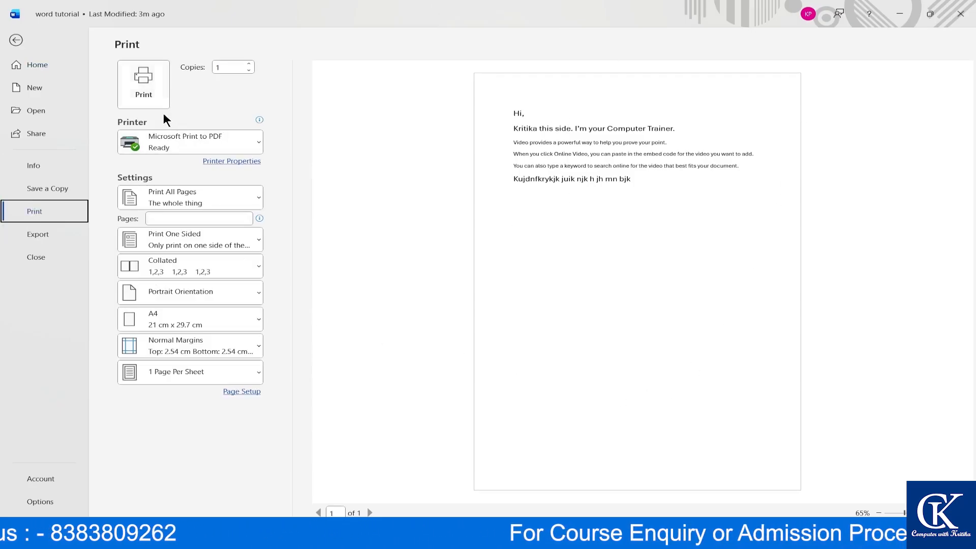
left_click(220, 142)
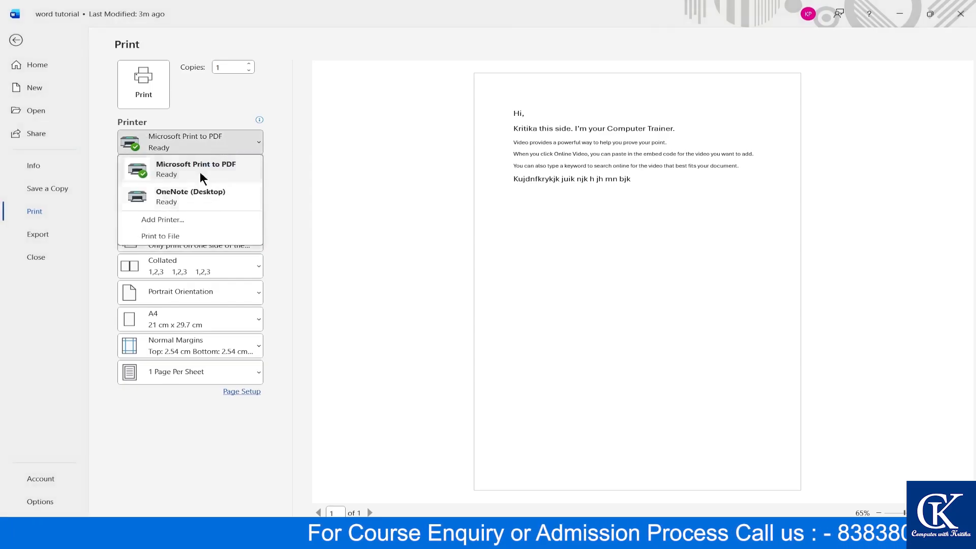
left_click(307, 224)
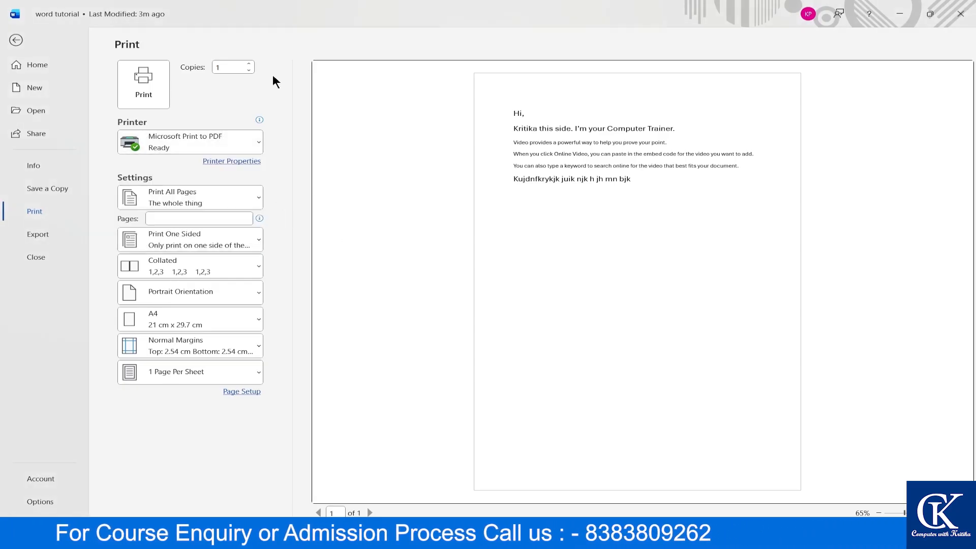
left_click(248, 63)
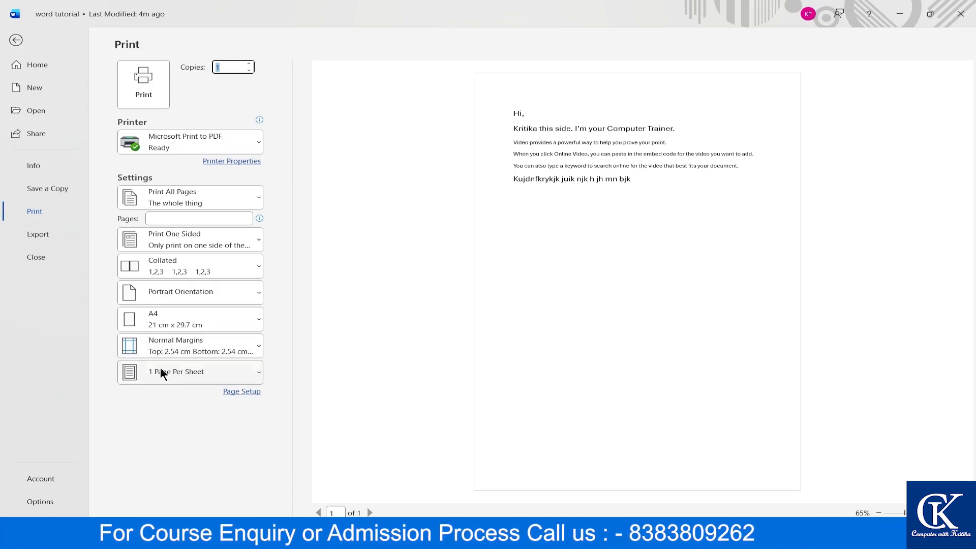
left_click(17, 39)
left_click(18, 37)
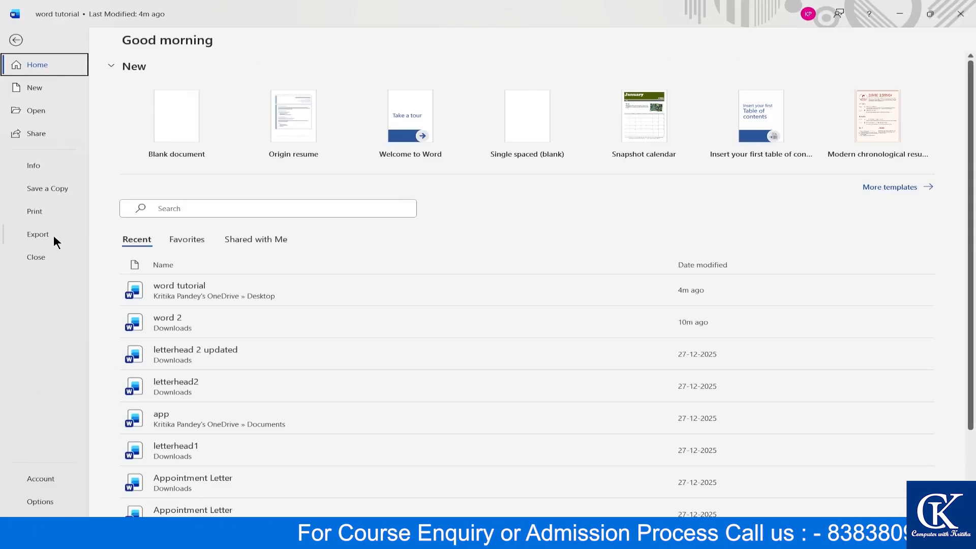
- Open Save a Copy to This PC, inspect the file format list, then cancel back to the document
left_click(46, 186)
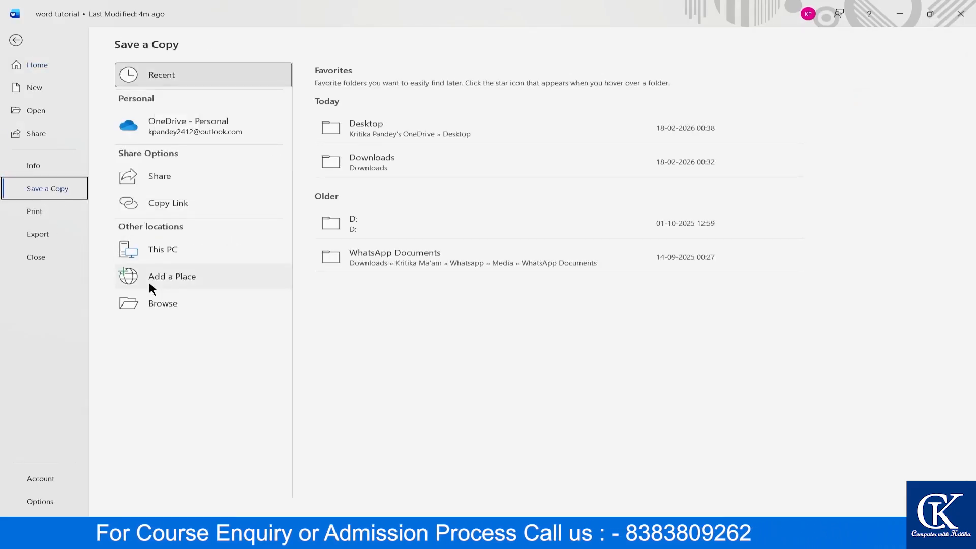
double_click(169, 251)
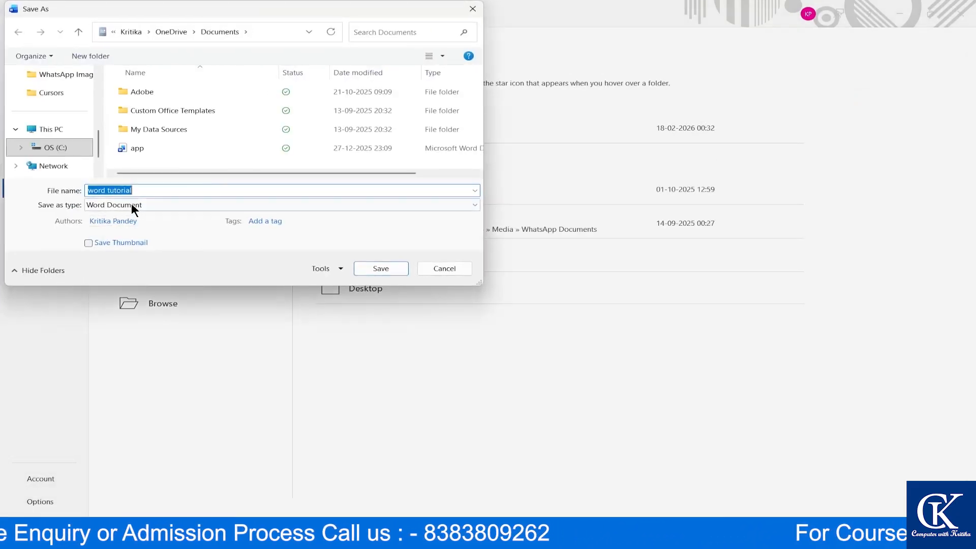
left_click(131, 205)
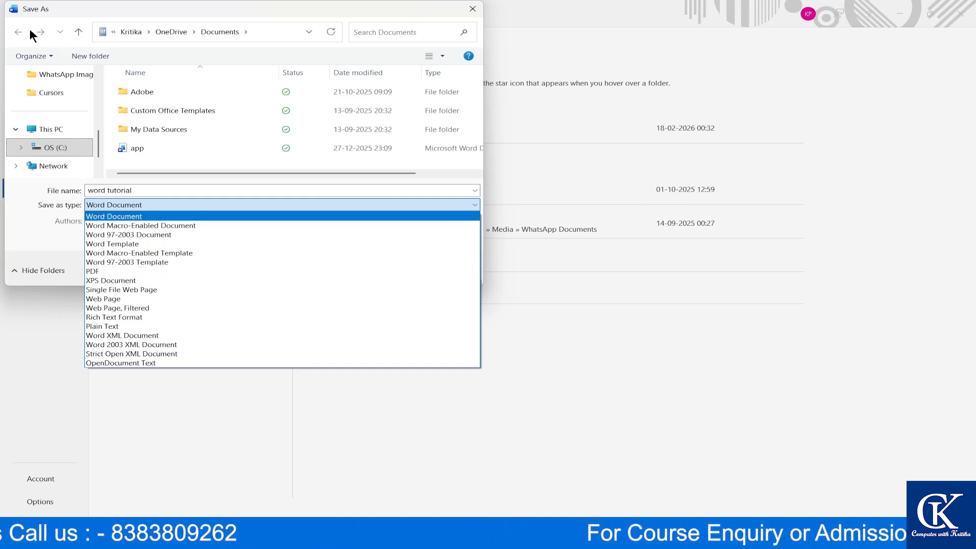
left_click(473, 11)
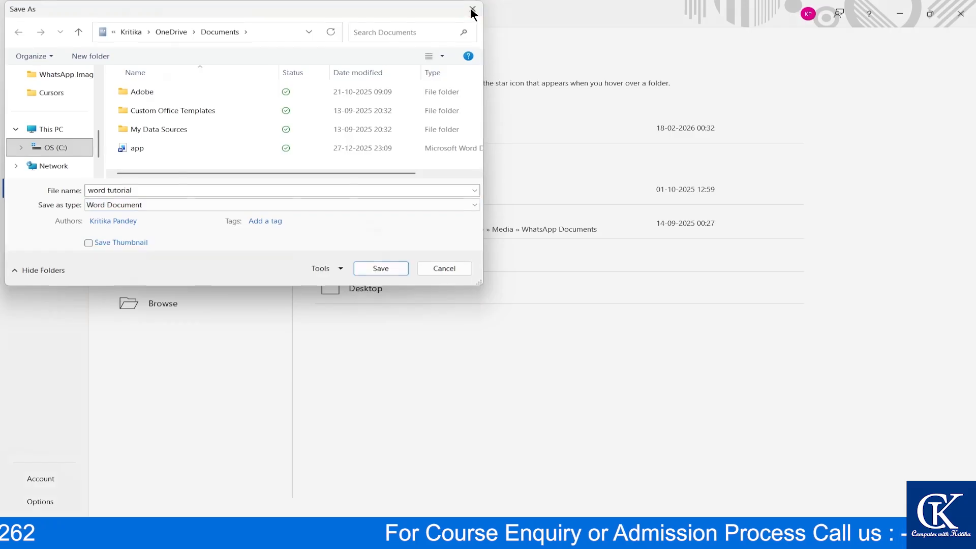
left_click(473, 10)
left_click(18, 45)
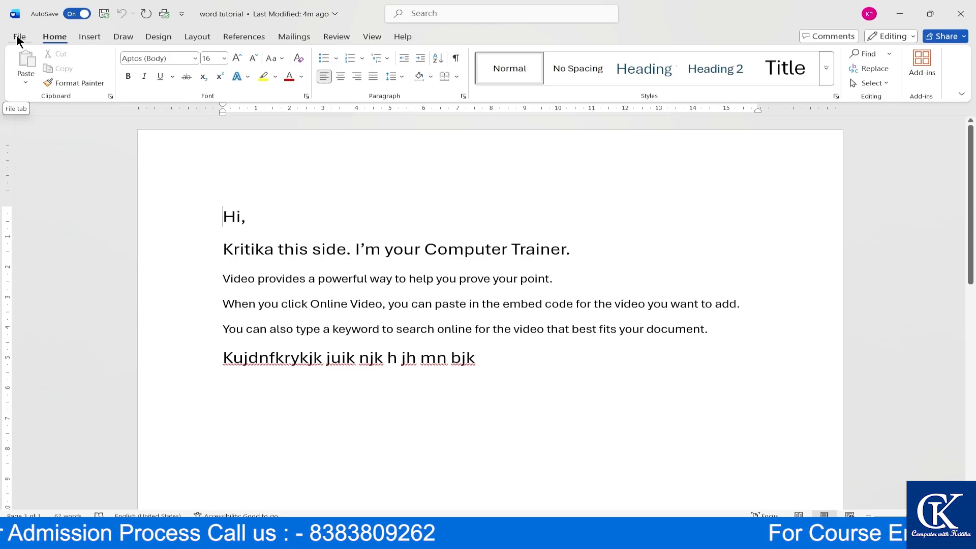
- Under File > Export, choose Create PDF/XPS Document to open the Publish as PDF or XPS window
left_click(16, 37)
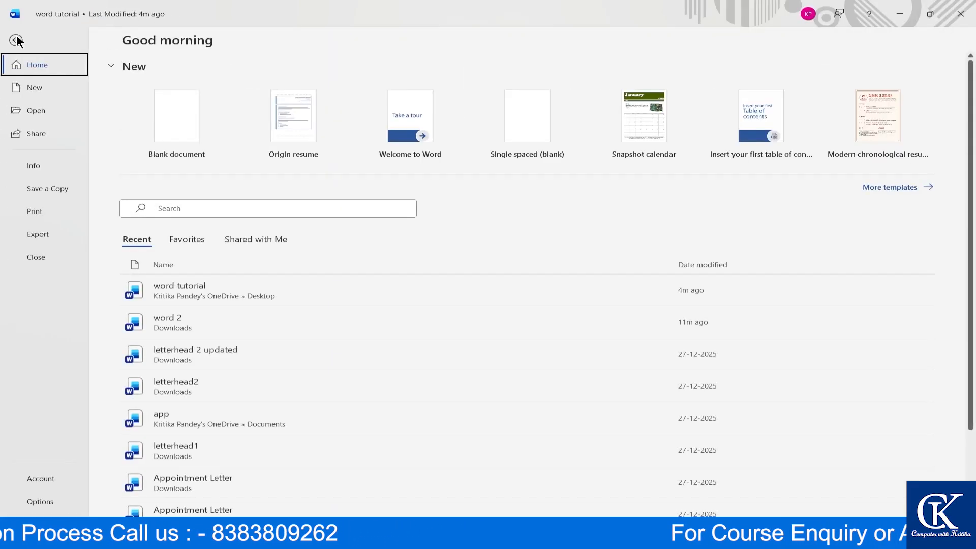
left_click(37, 237)
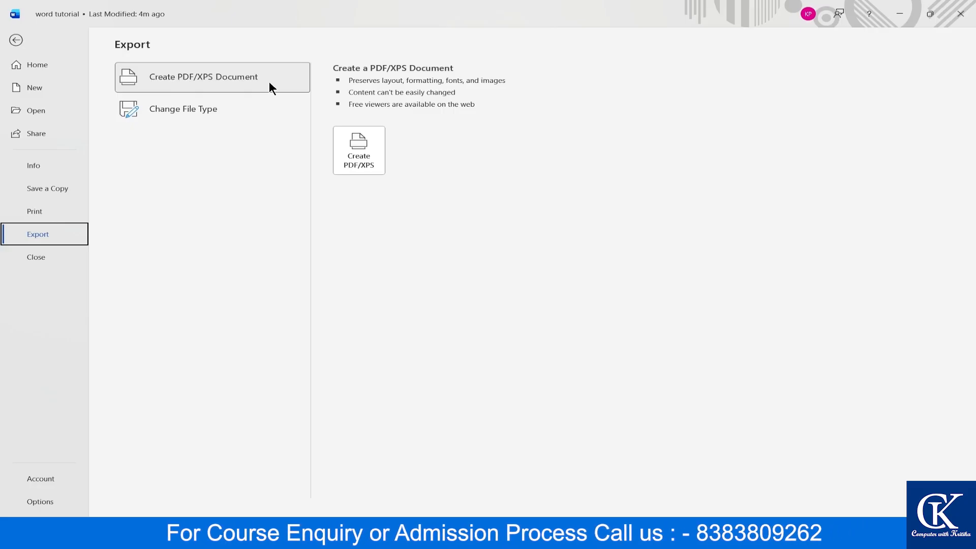
left_click(195, 108)
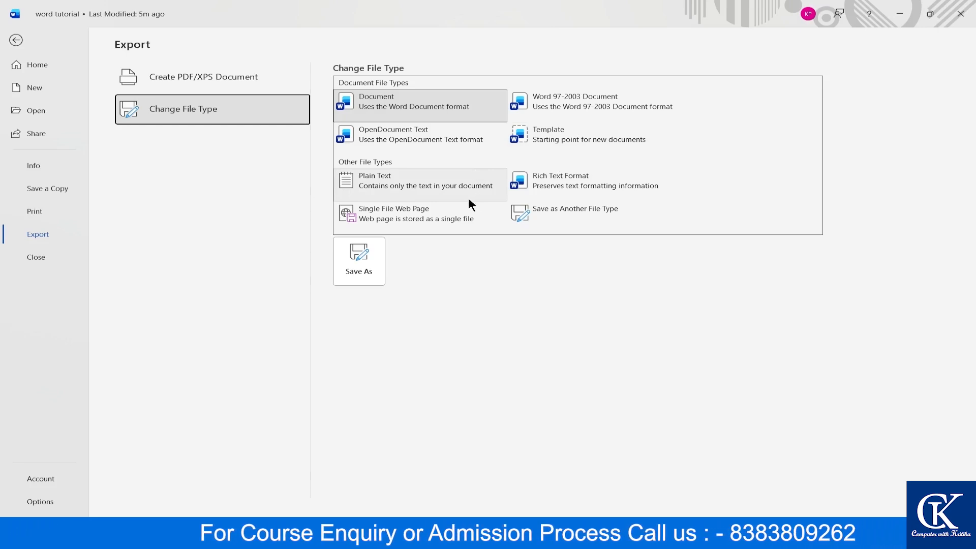
left_click(178, 75)
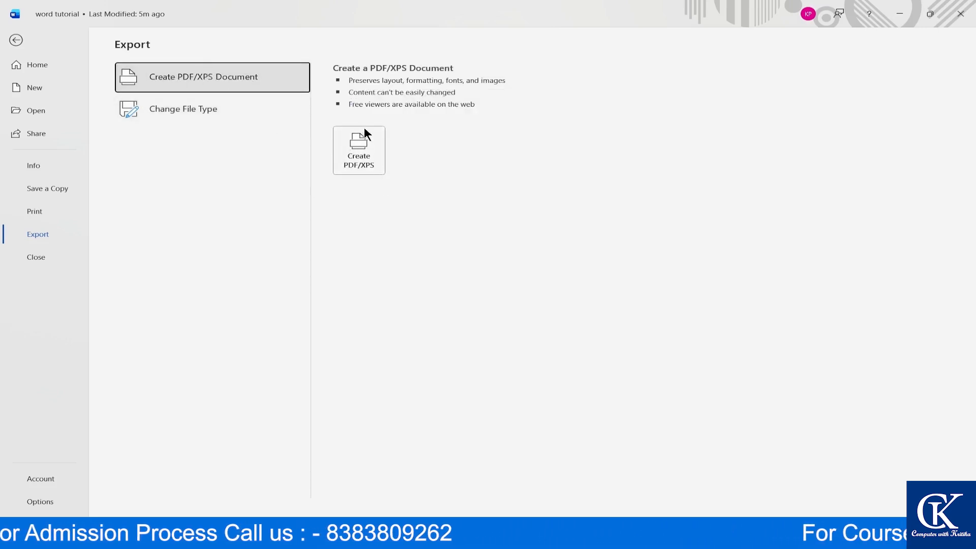
left_click(349, 162)
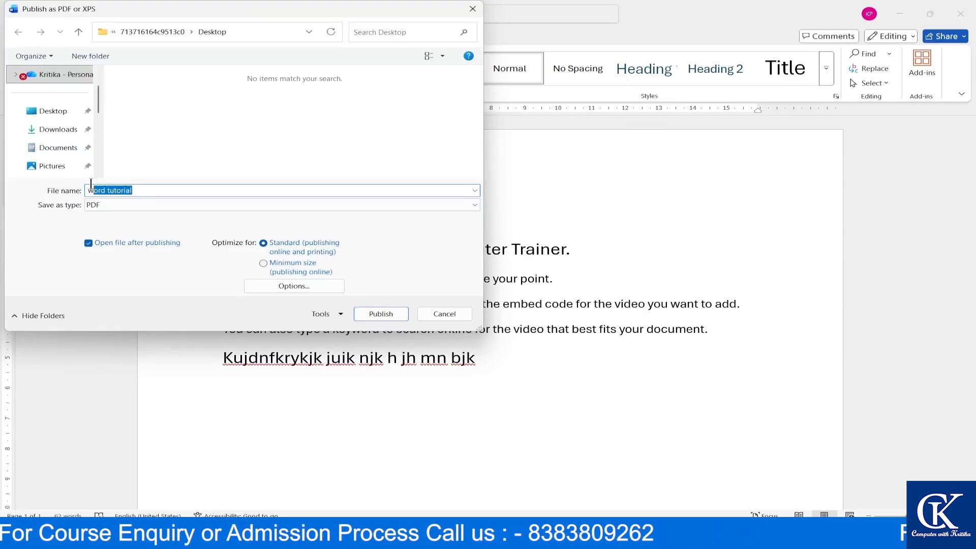
- Publish the document as PDF named 'pdf format' into Downloads, then switch away from the opened PDF
type("p")
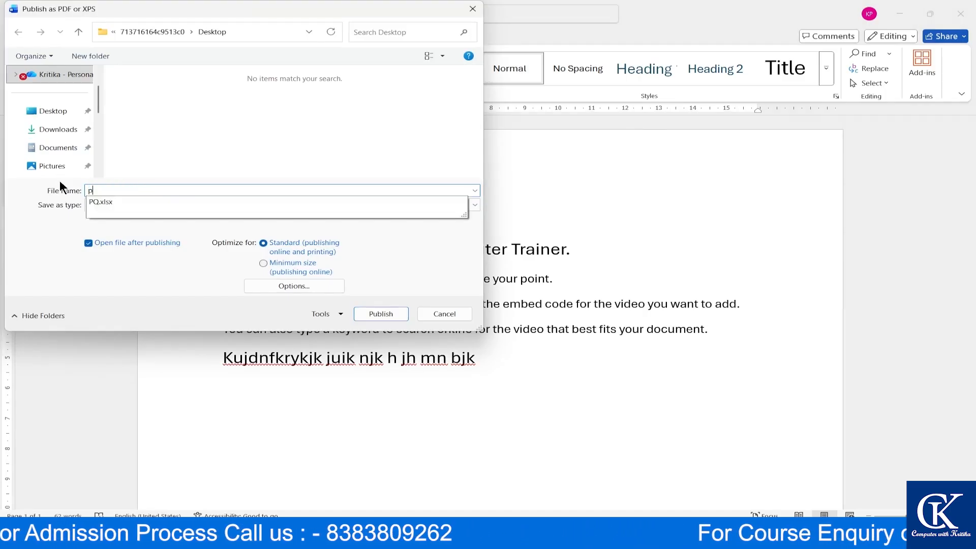
type("df format")
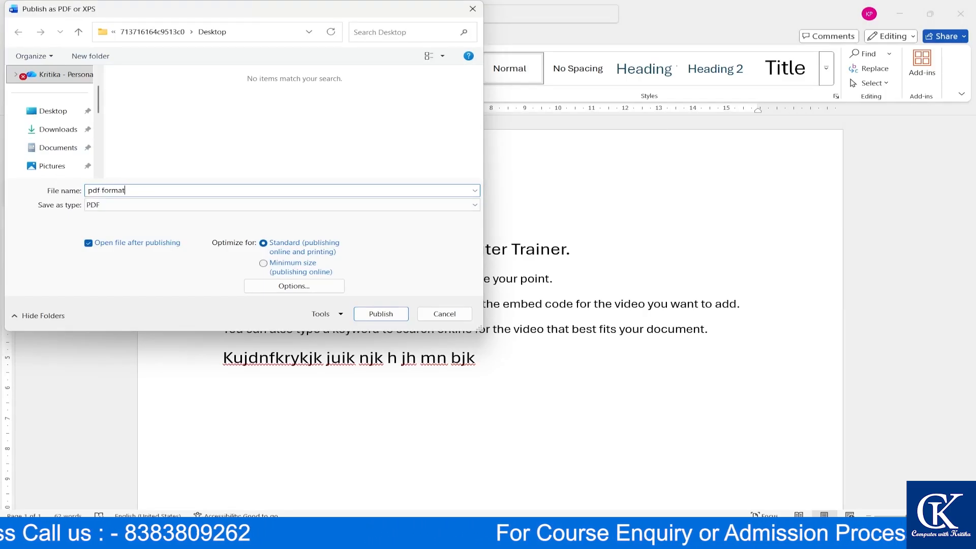
left_click(57, 129)
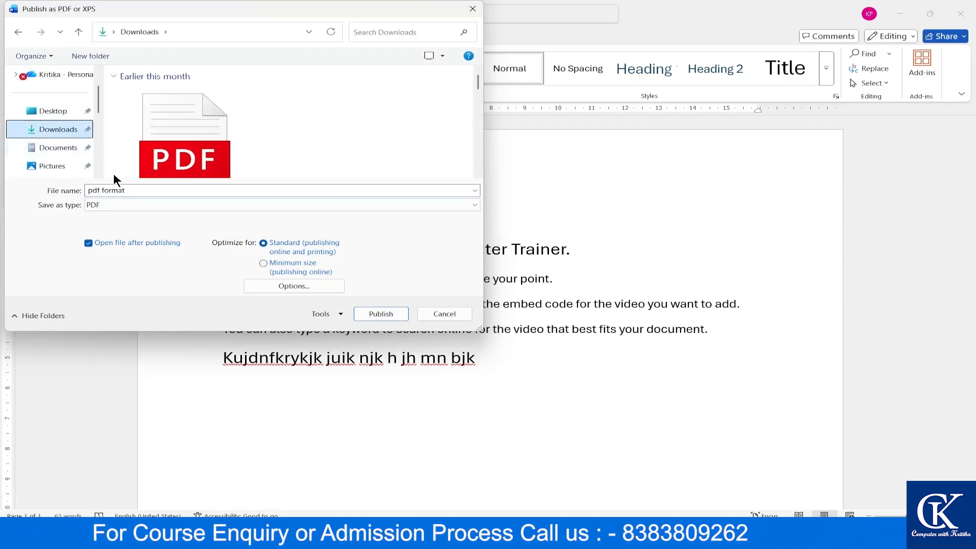
left_click(98, 206)
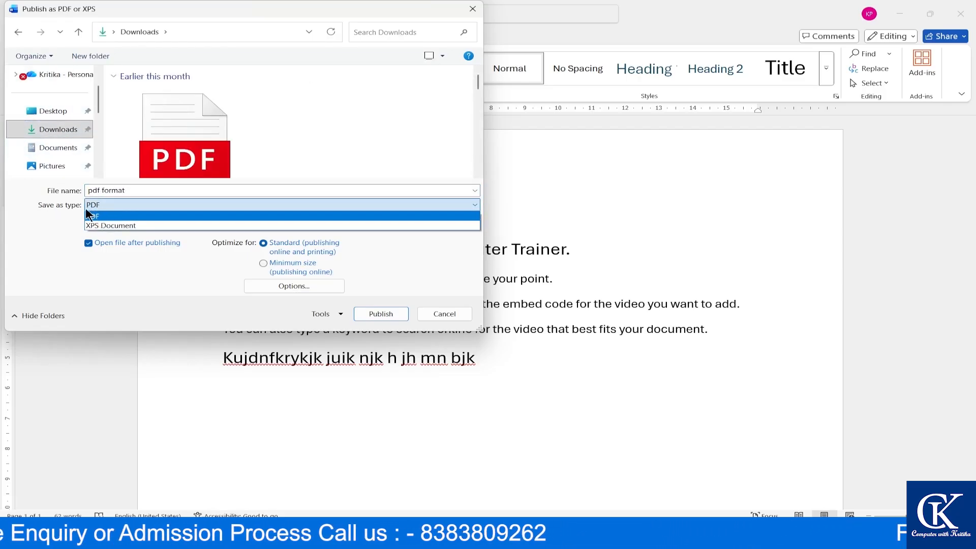
left_click(121, 215)
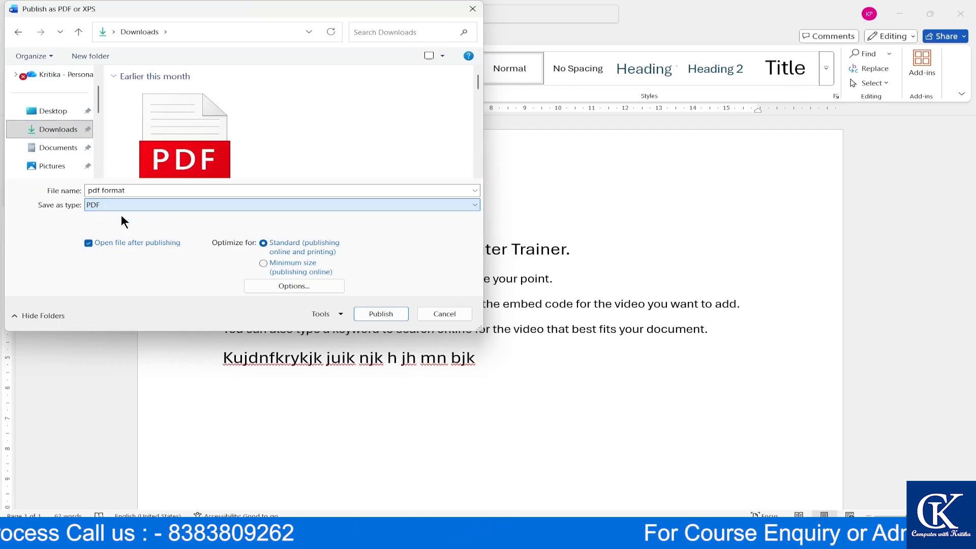
left_click(388, 313)
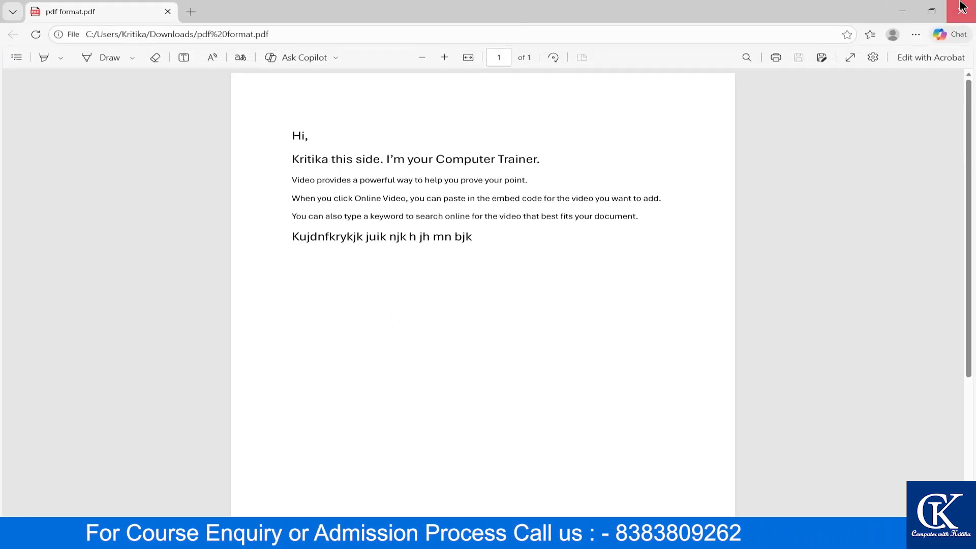
key("alt+Tab")
key("alt+Tab")
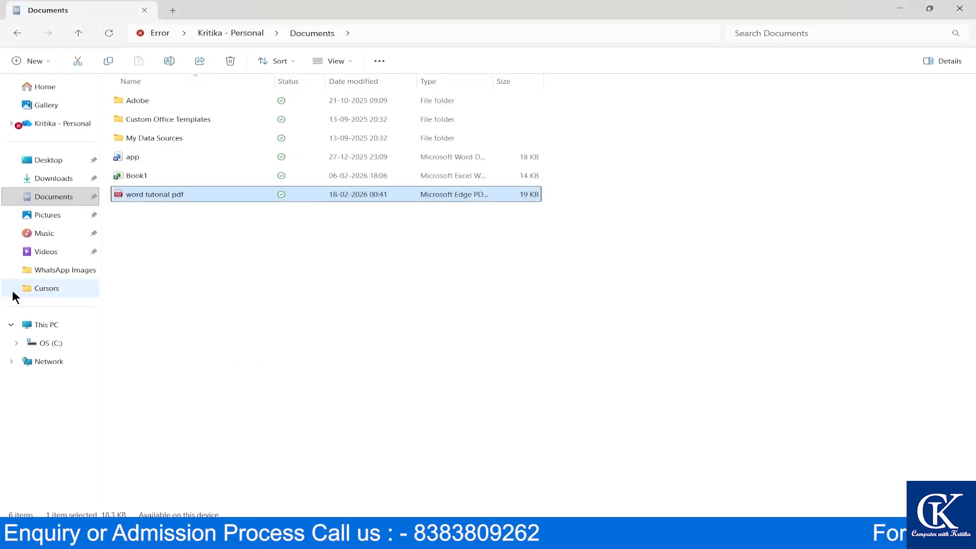
- Check Downloads and Documents for the PDFs, then open 'word tutorial' from the Desktop
left_click(65, 178)
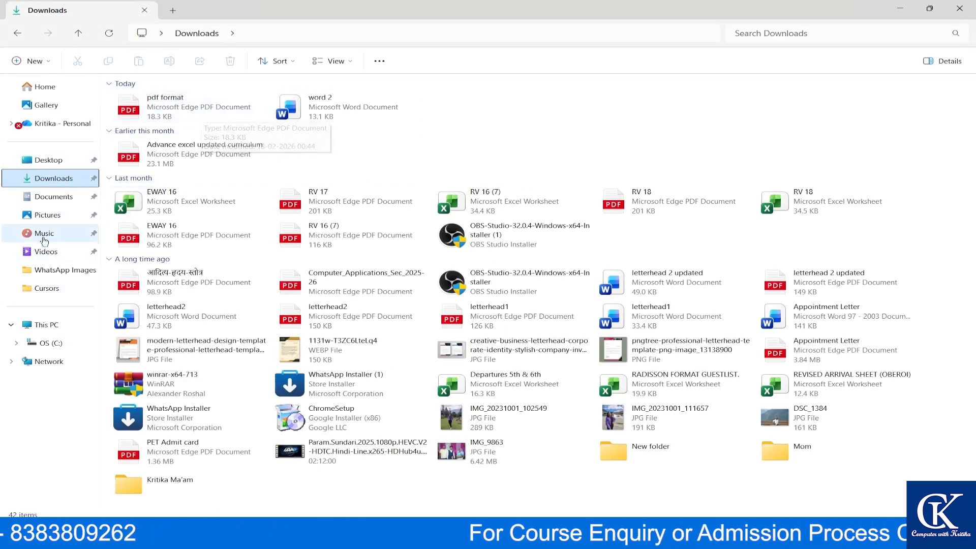
left_click(48, 198)
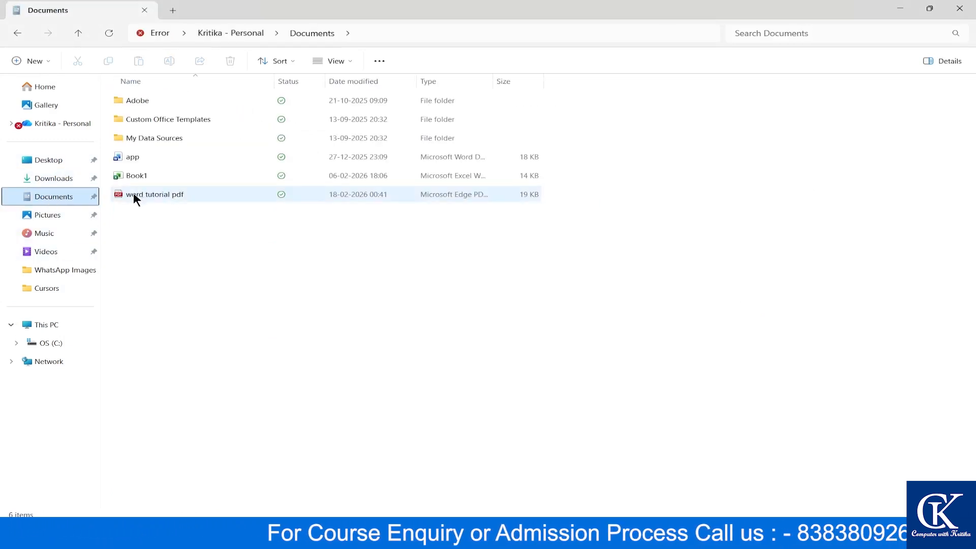
left_click(166, 194)
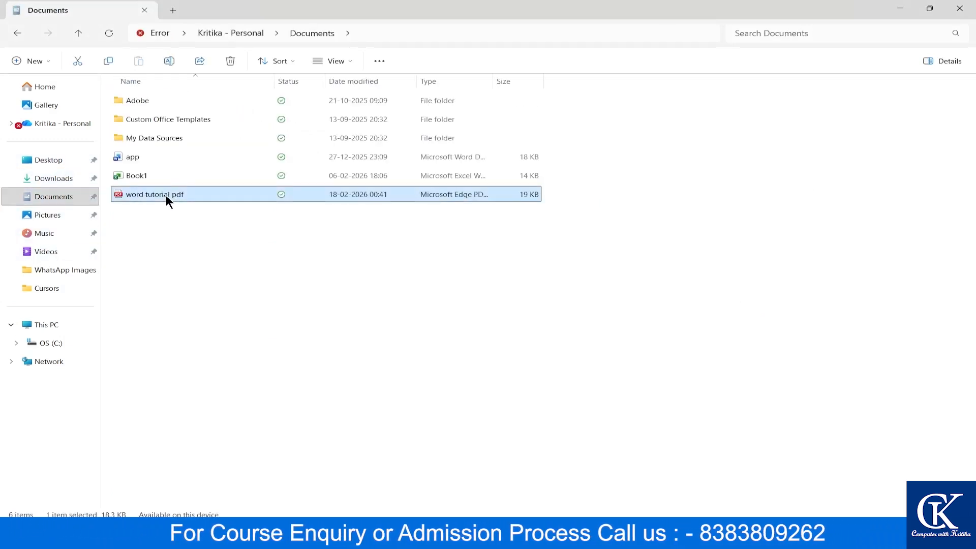
left_click(51, 178)
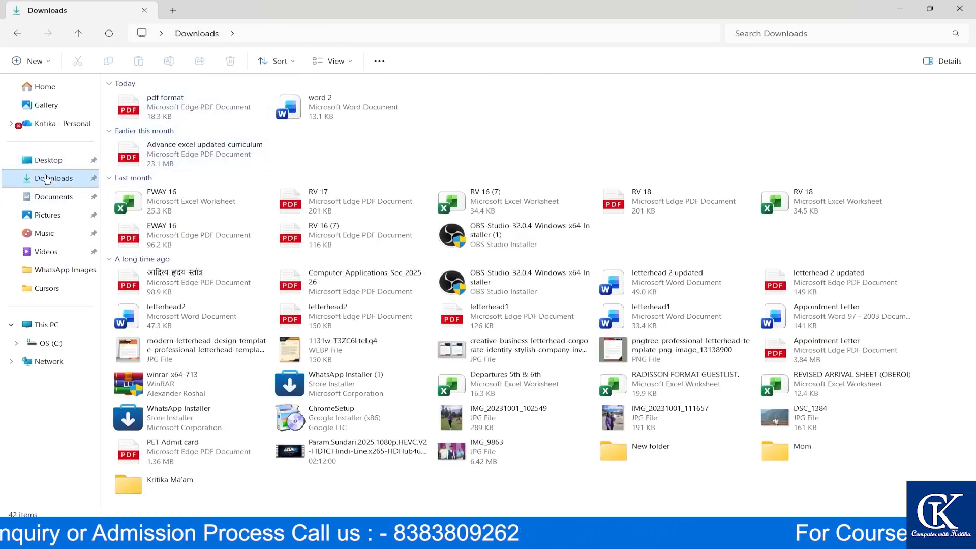
left_click(57, 162)
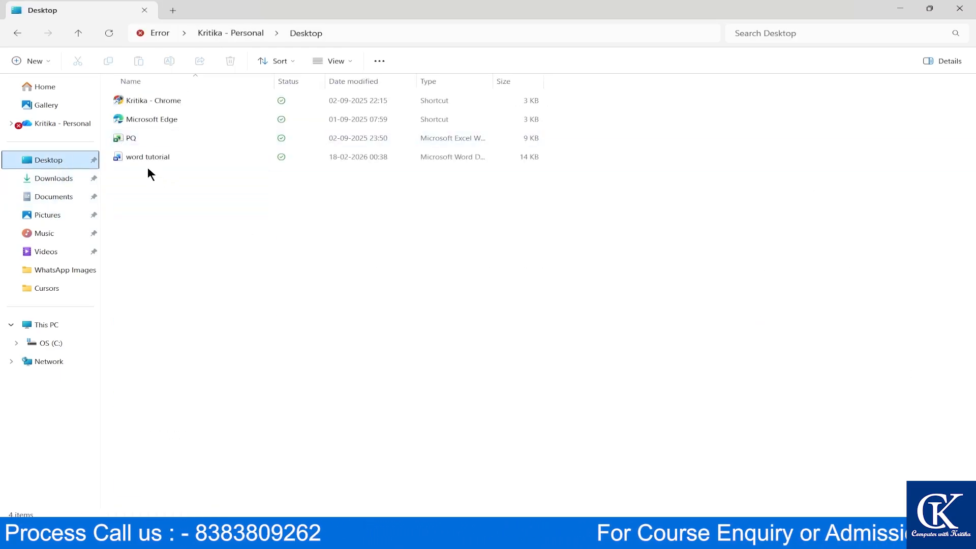
double_click(180, 165)
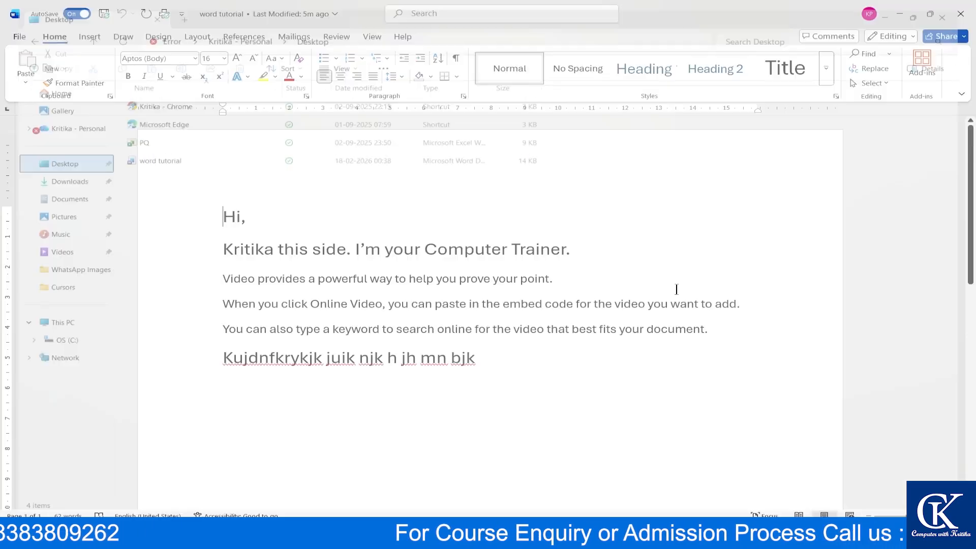
- Close the 'word tutorial' document from the File menu
left_click(12, 35)
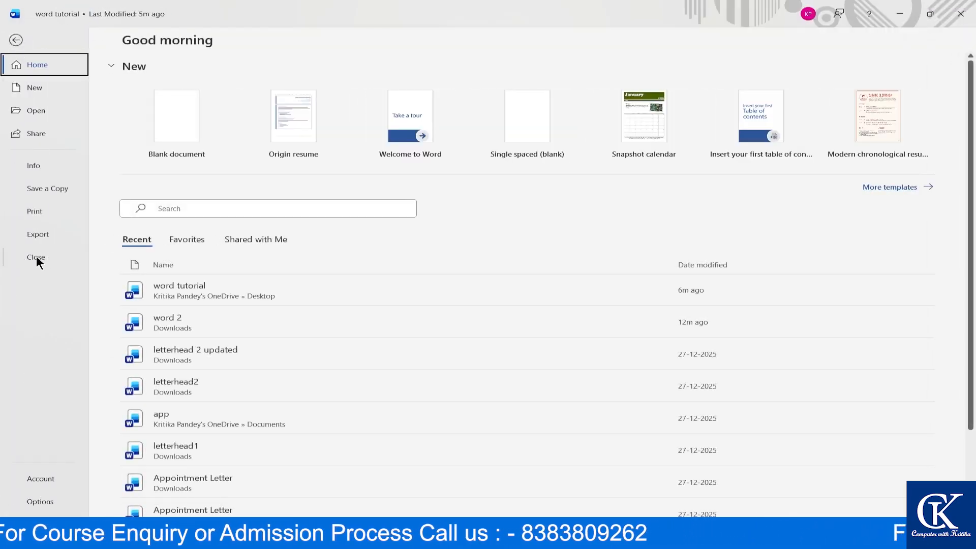
left_click(16, 41)
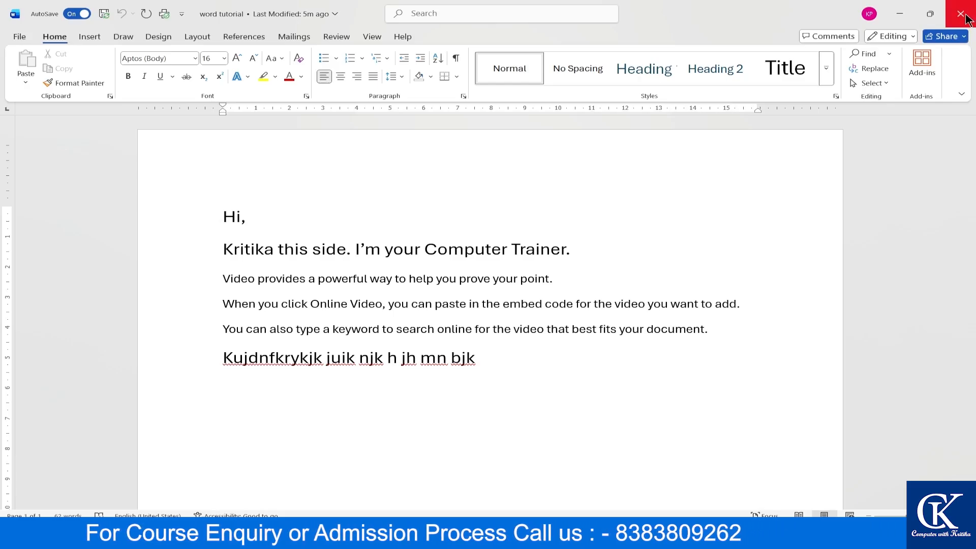
left_click(19, 36)
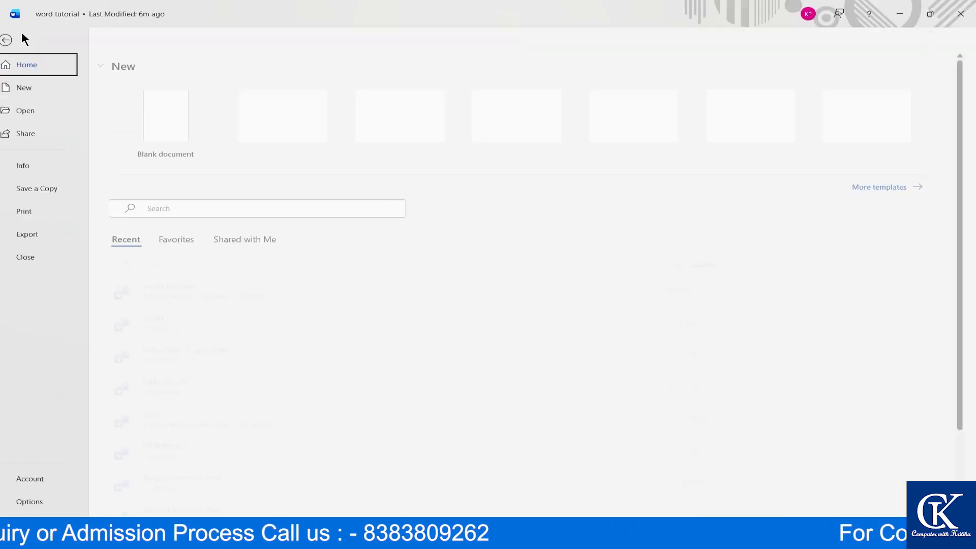
left_click(29, 257)
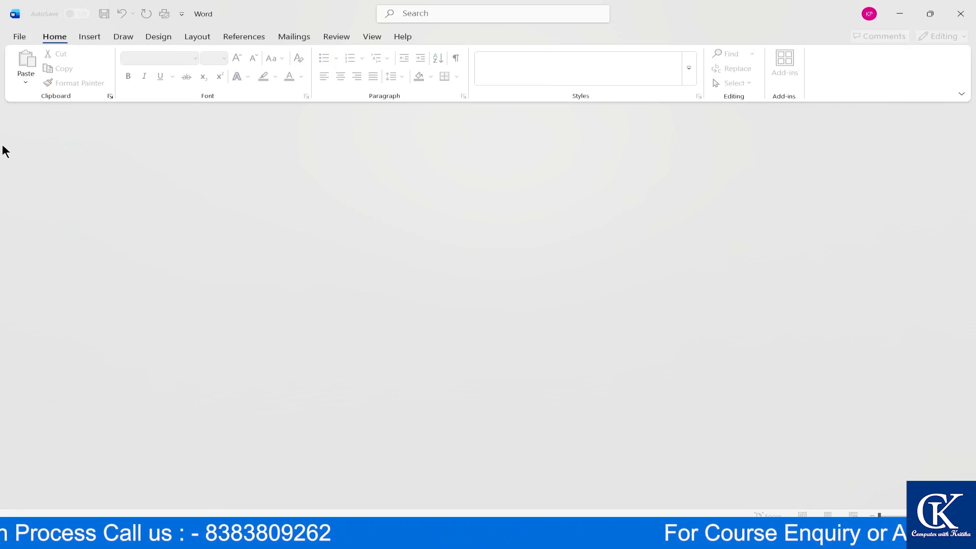
- Reopen 'word 2' from the Recent list, then view its Account page
left_click(18, 36)
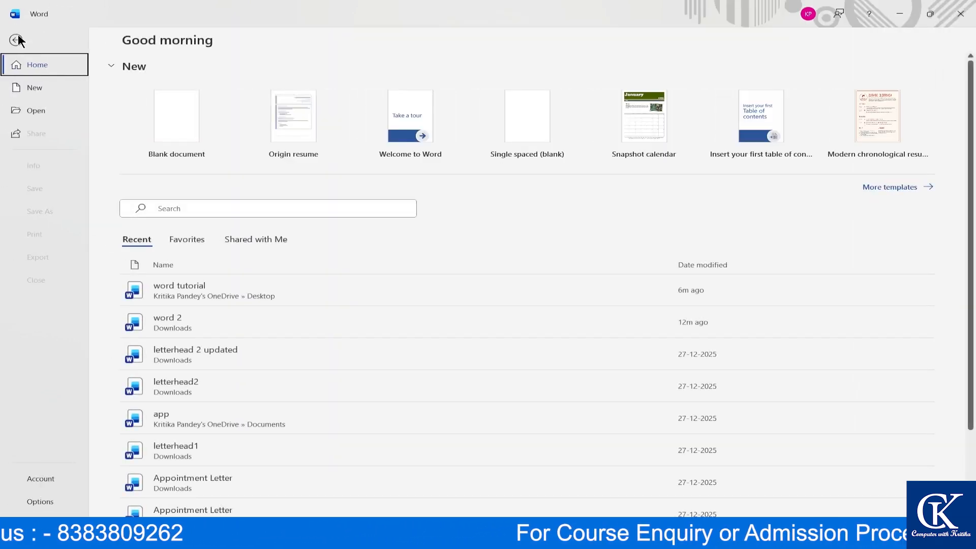
left_click(177, 316)
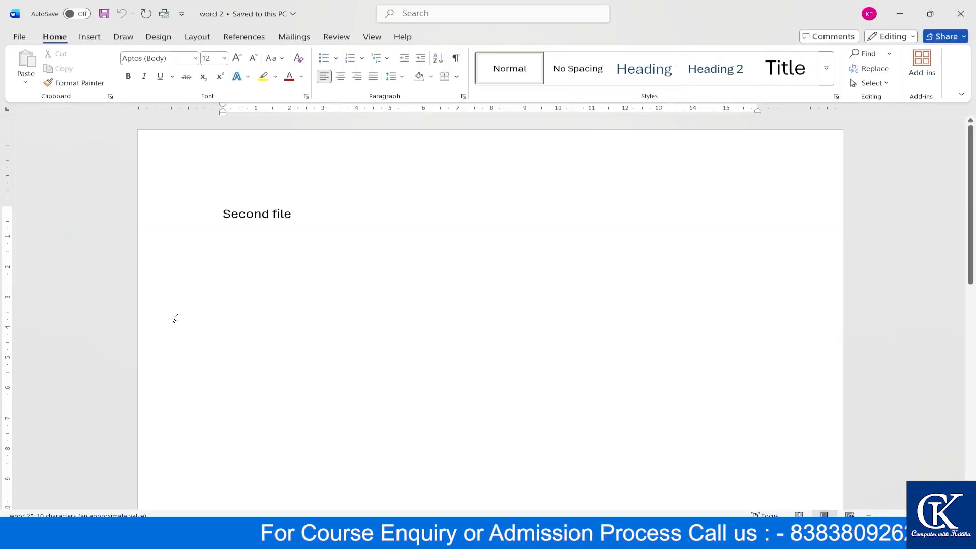
left_click(18, 36)
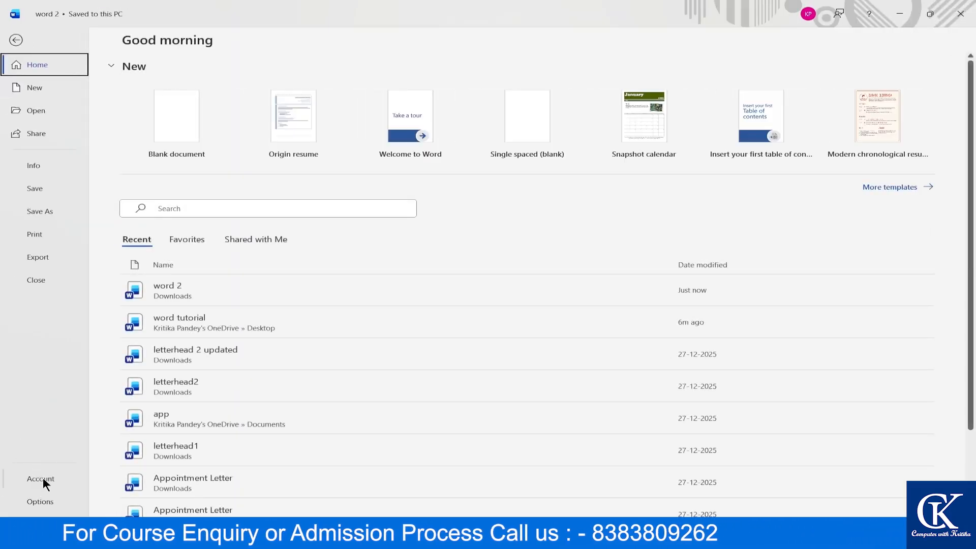
left_click(41, 478)
left_click(45, 502)
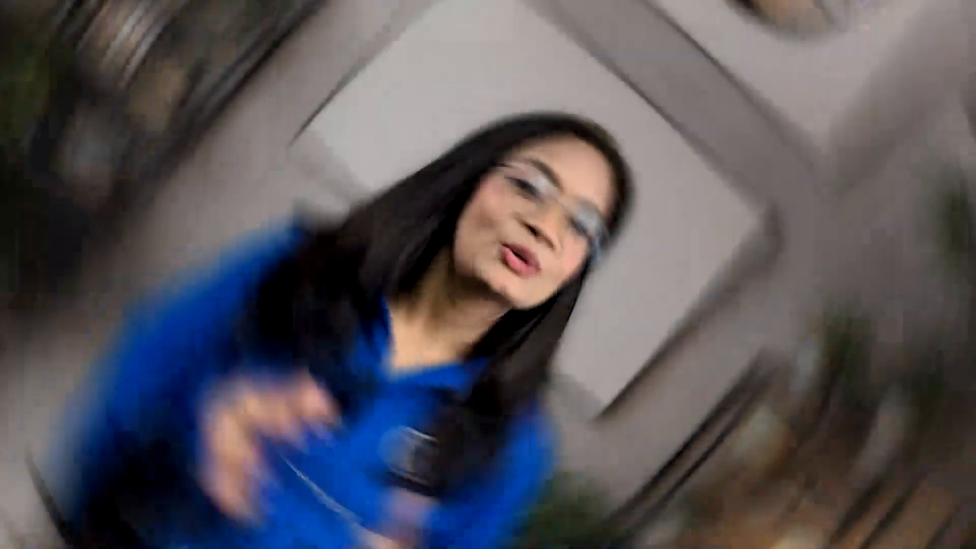